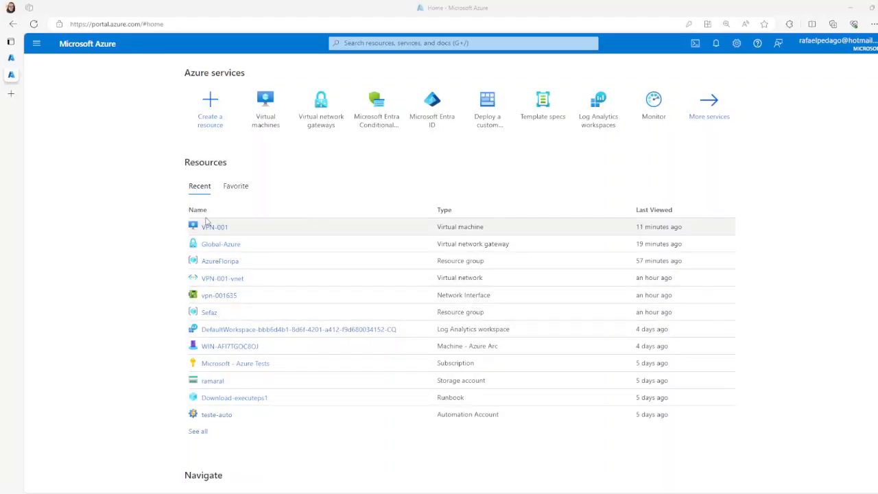
- Open the overview of the Global-Azure virtual network gateway, collapse the gateway list and review its essentials
click(132, 151)
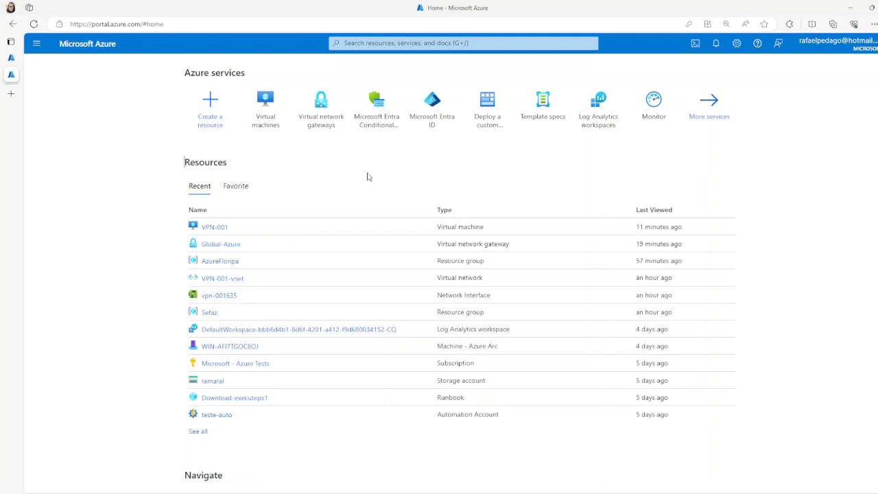
click(320, 103)
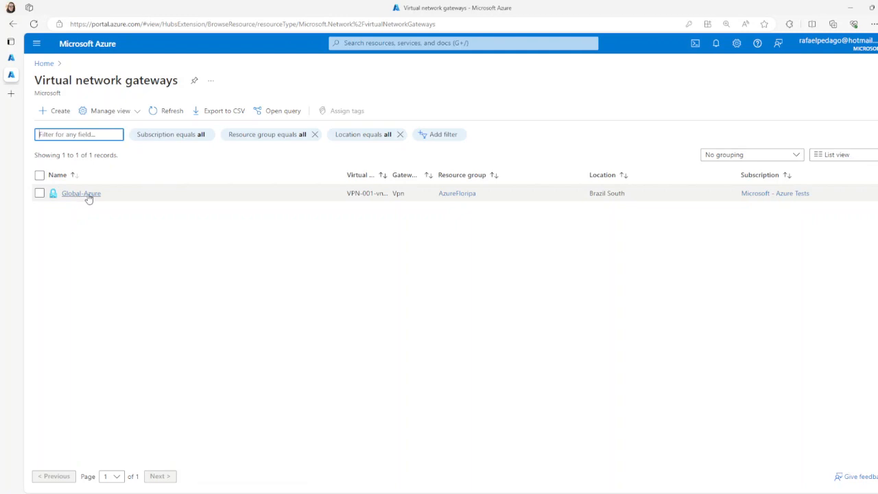
click(87, 196)
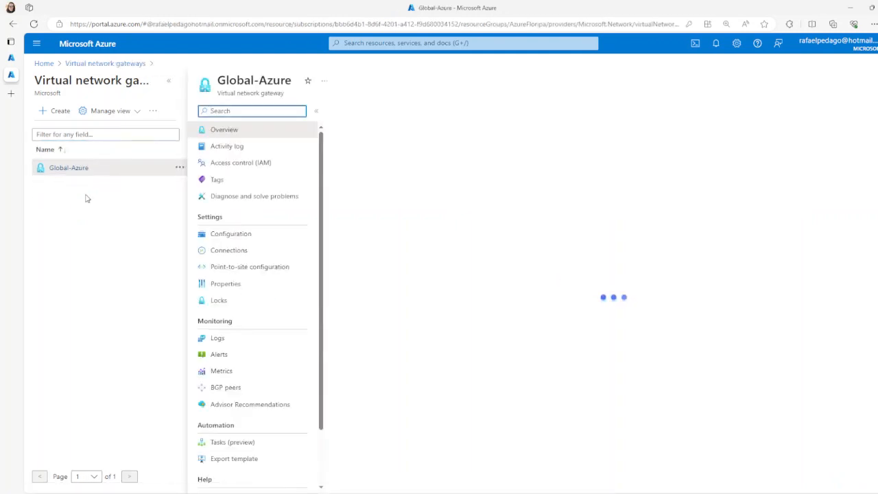
click(169, 81)
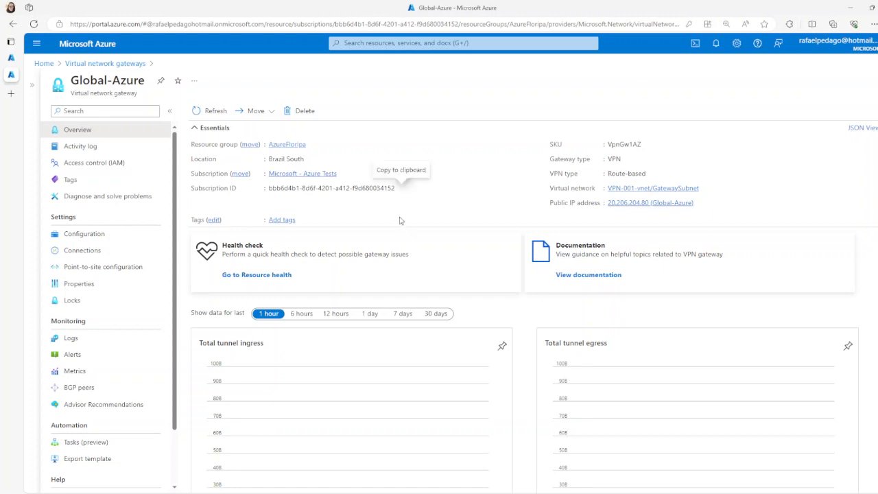
scroll(595, 297, down, 3)
scroll(514, 336, up, 3)
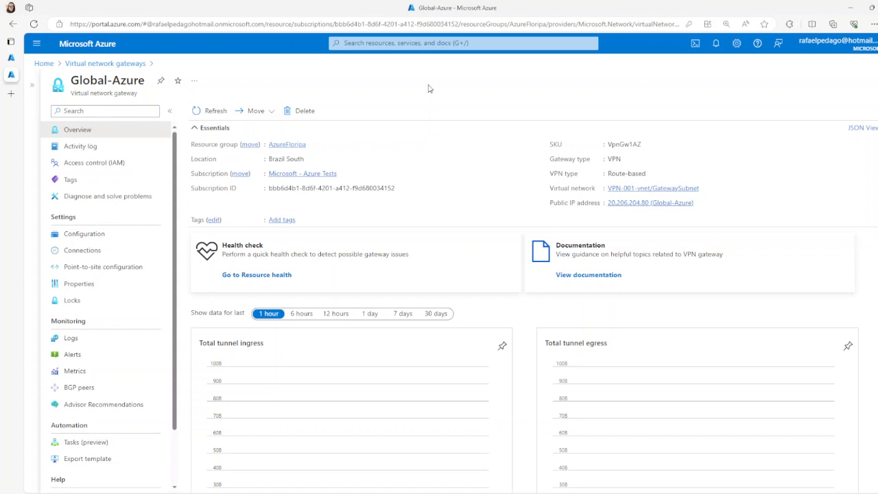
- In the acdccover tenant, search the enterprise application gallery for "azure vpn" and inspect the Azure VPN Client entry
click(9, 59)
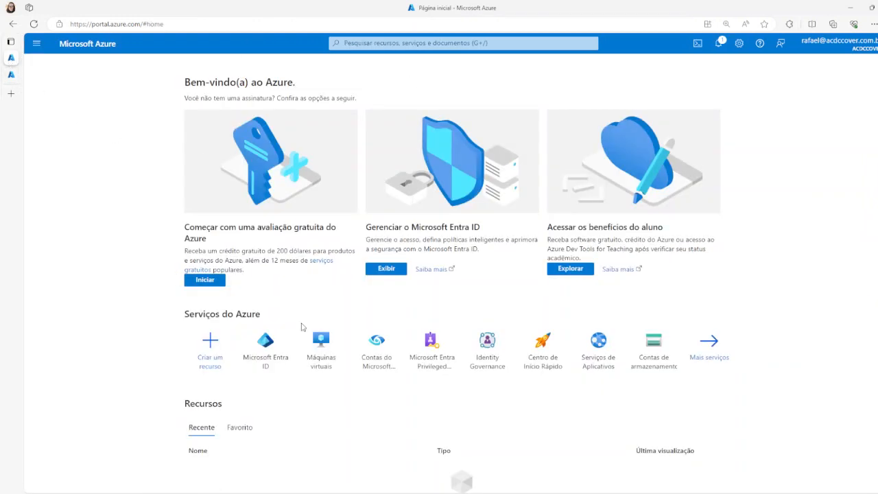
click(278, 354)
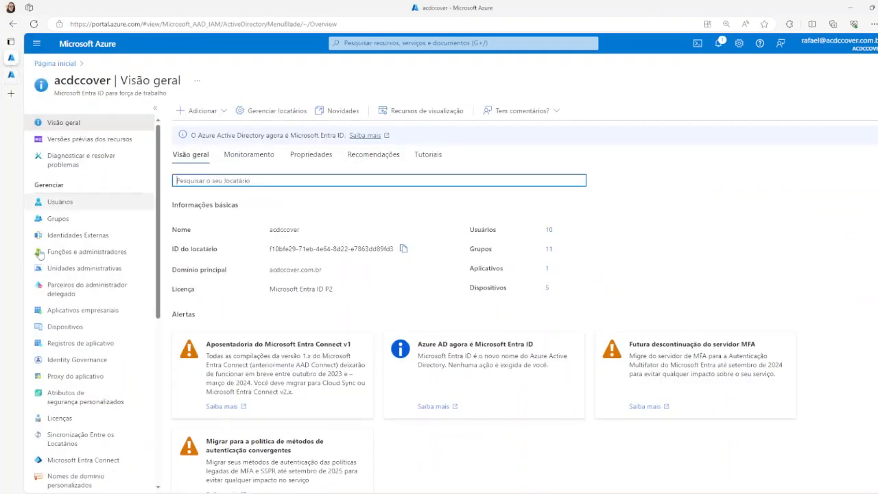
click(90, 310)
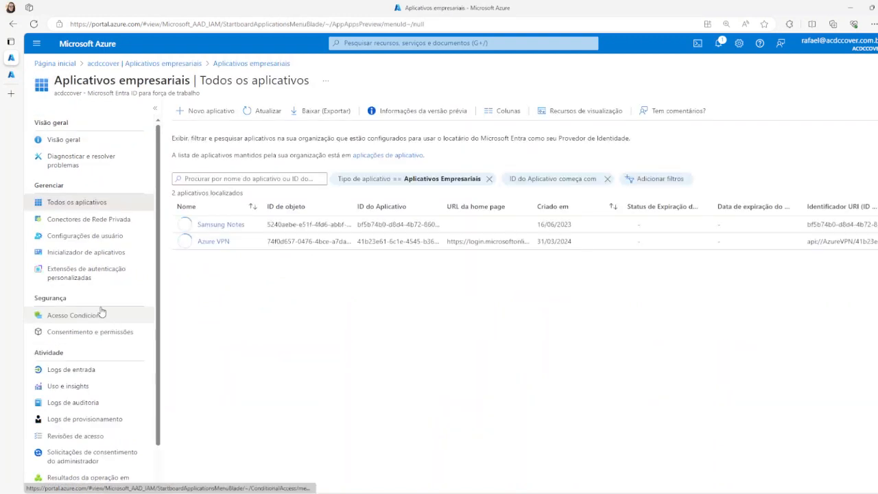
click(205, 112)
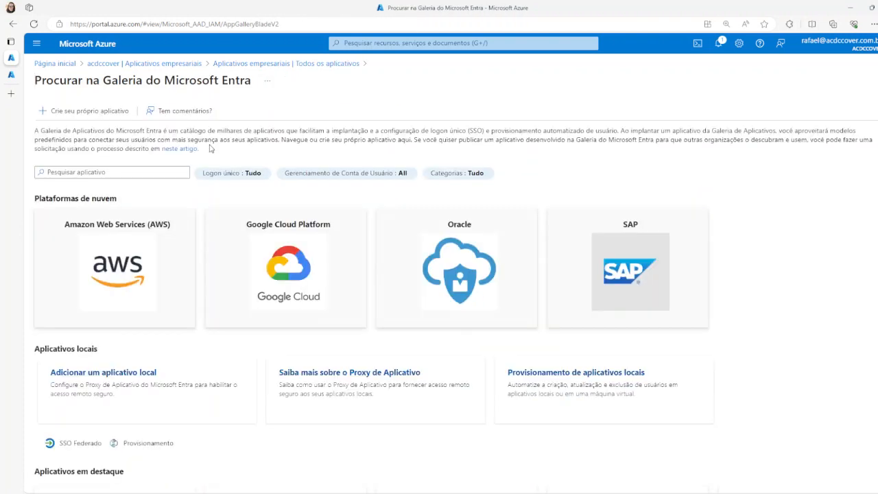
click(130, 178)
text(azure vpn)
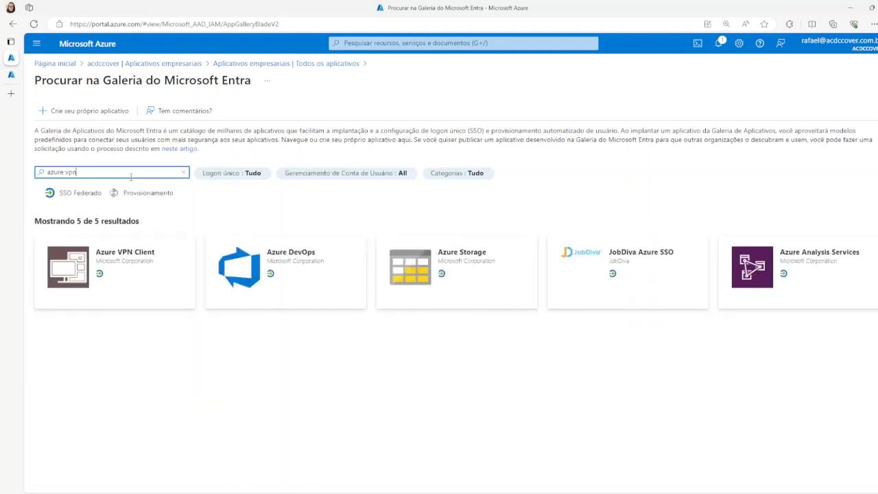
click(113, 269)
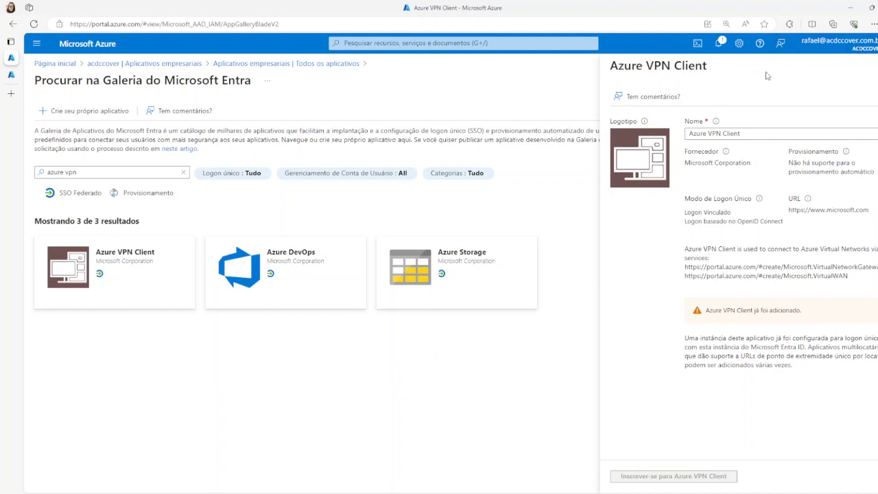
click(877, 66)
- Locate the tenant ID in the Microsoft Entra ID overview of the acdccover directory
click(46, 64)
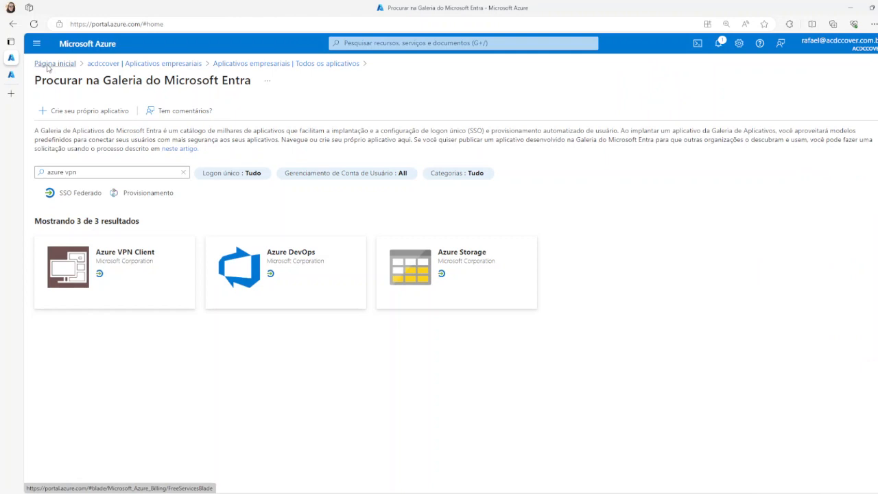
click(263, 350)
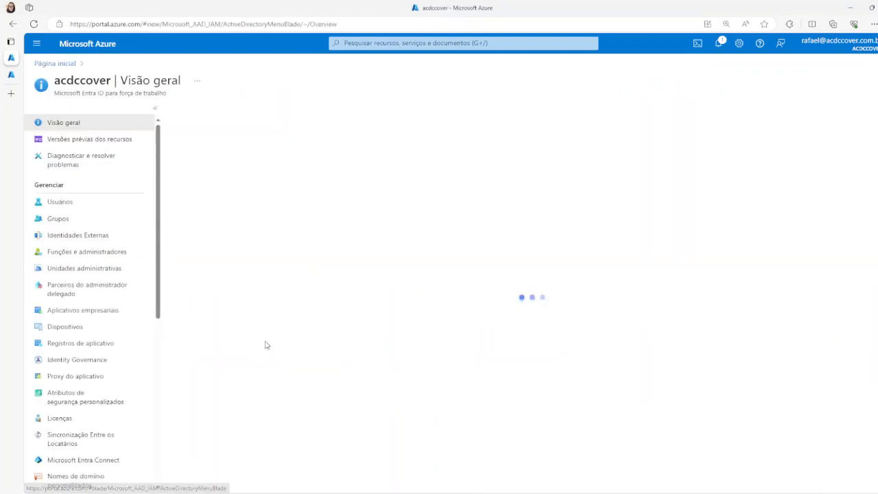
drag(269, 249, 402, 249)
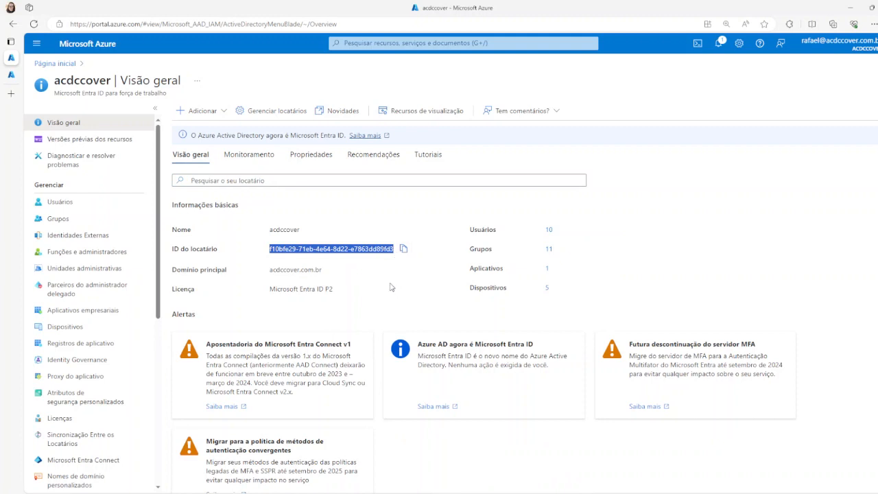
click(391, 287)
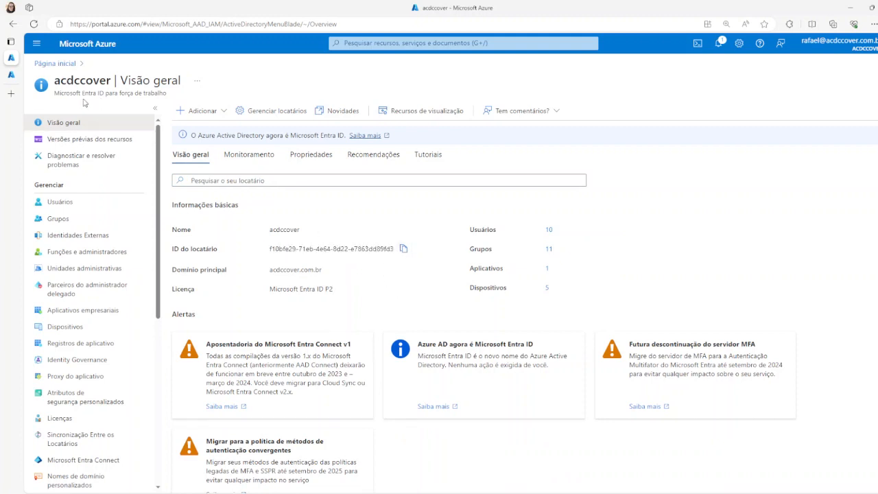
drag(272, 249, 402, 249)
click(409, 280)
key(alt+Tab)
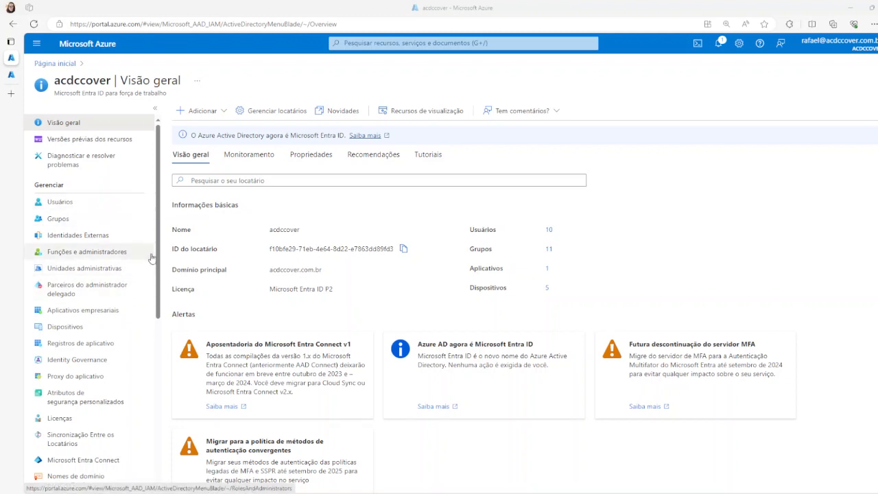
- Return to the Global-Azure gateway in the other tenant and start its point-to-site configuration
click(68, 65)
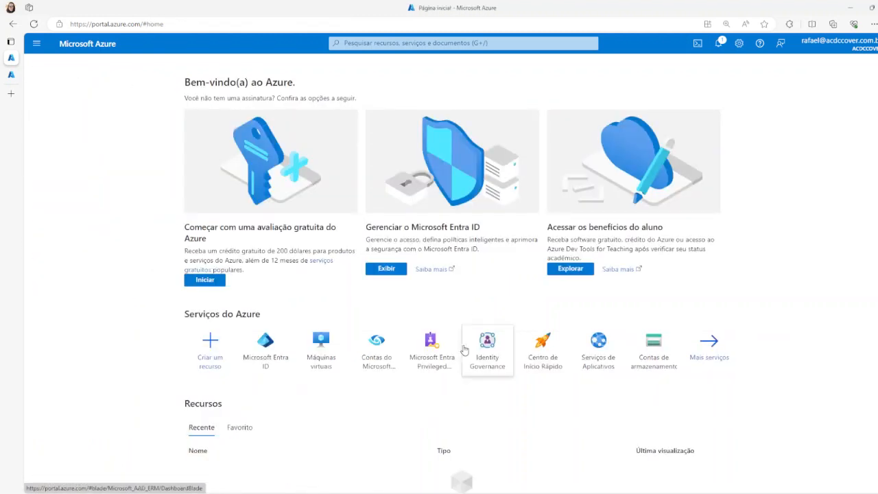
click(12, 75)
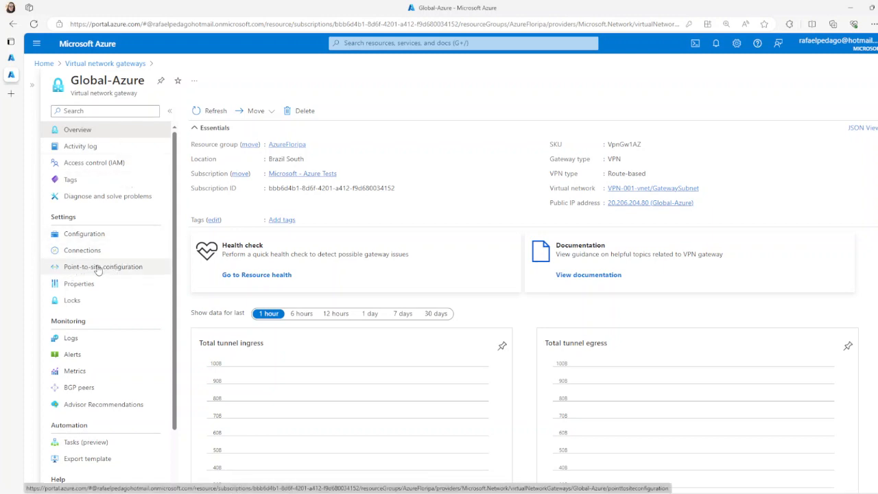
click(57, 272)
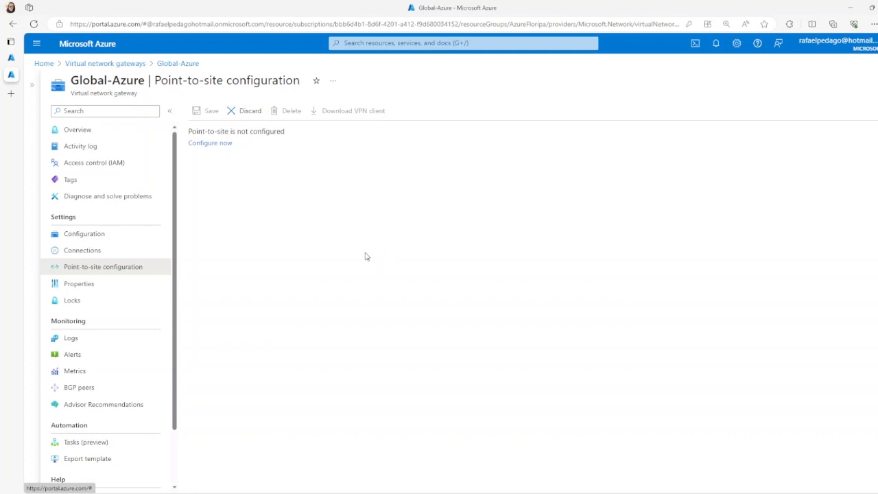
click(218, 144)
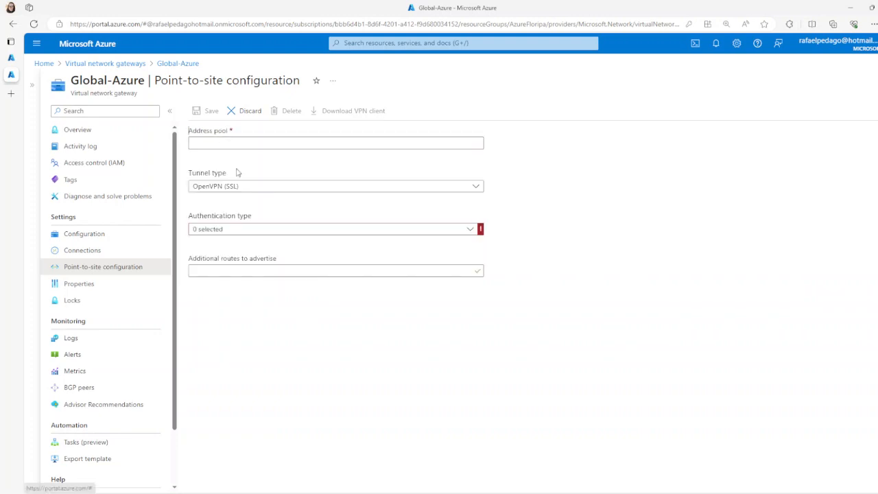
- Set the point-to-site address pool to 192.168.254.0/24
click(468, 144)
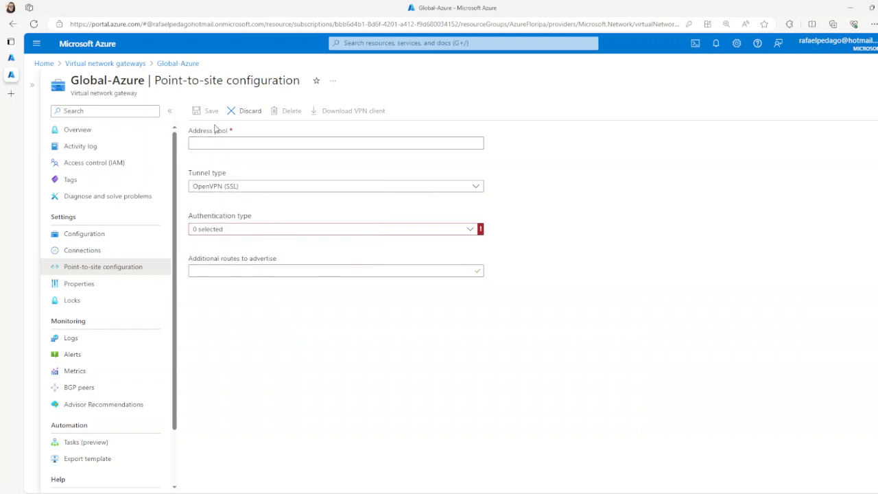
click(229, 143)
text(1)
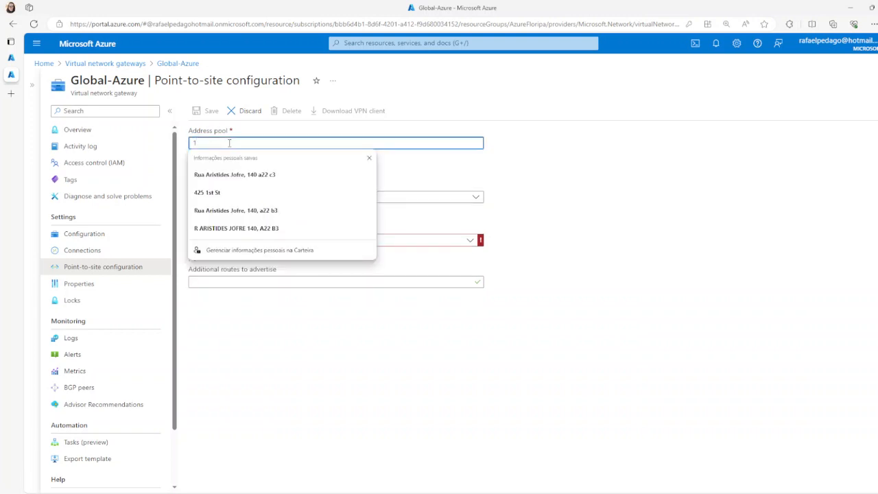
text(92.)
click(369, 158)
text(.168.254.255)
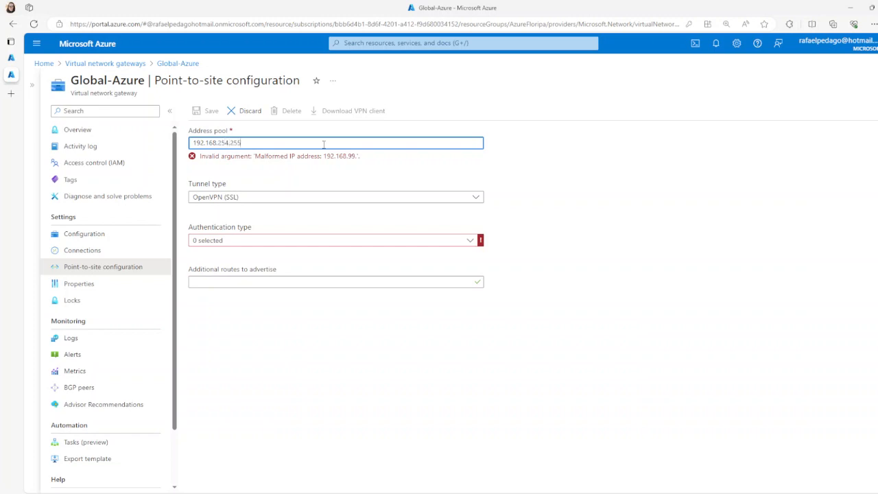
key(BackSpace)
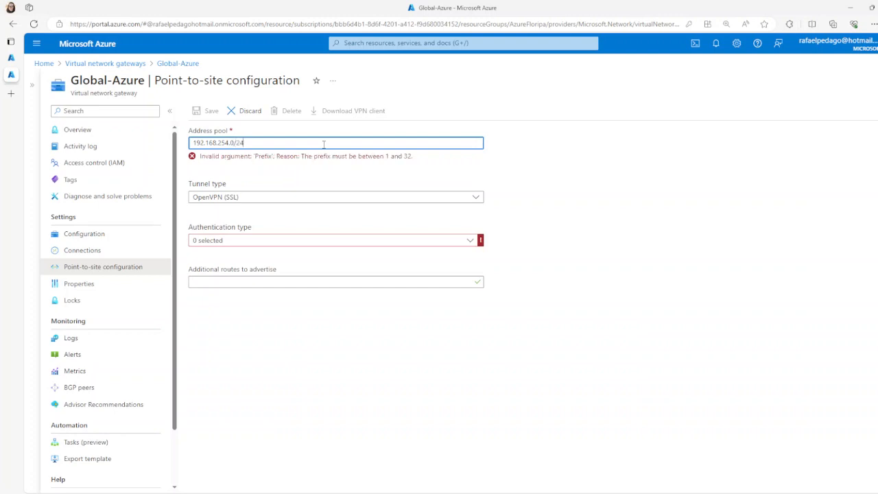
click(678, 185)
click(262, 142)
drag(262, 141, 163, 143)
click(630, 178)
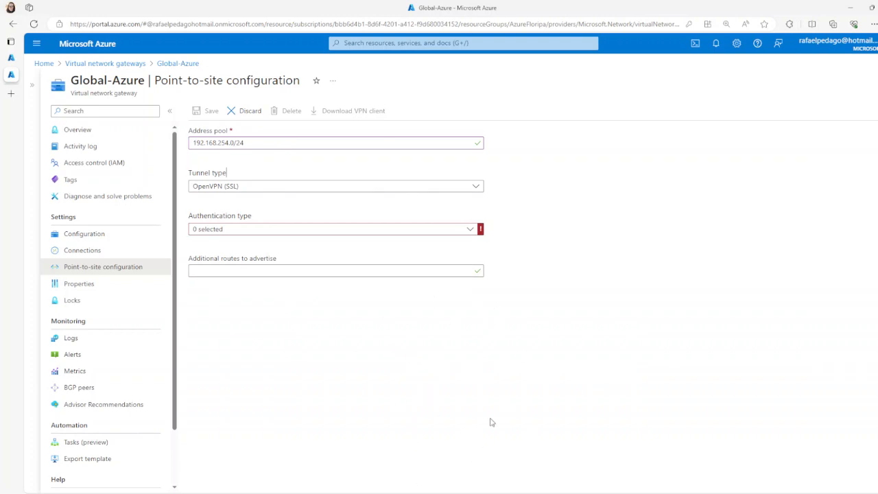
triple_click(258, 142)
click(595, 212)
- Review the available tunnel types and choose OpenVPN (SSL) for the point-to-site connection
click(210, 187)
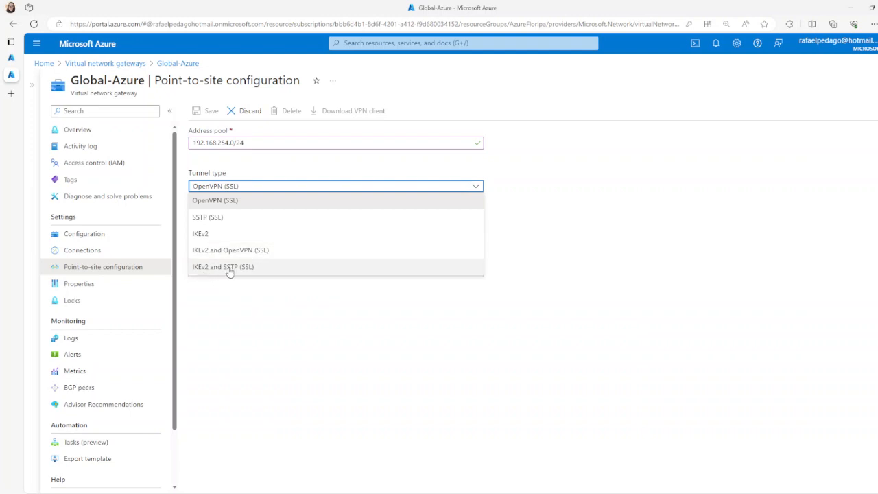
click(229, 204)
click(542, 193)
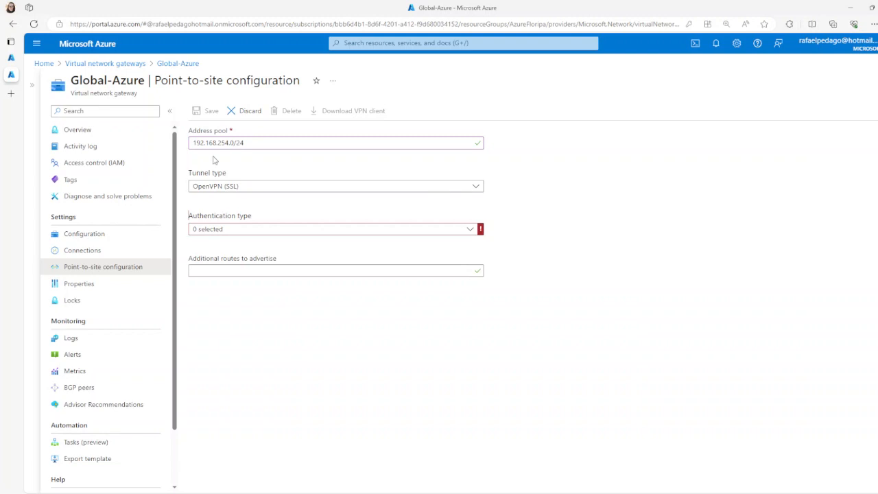
click(612, 208)
- Choose Azure Active Directory as the only authentication type for the point-to-site connection
click(471, 231)
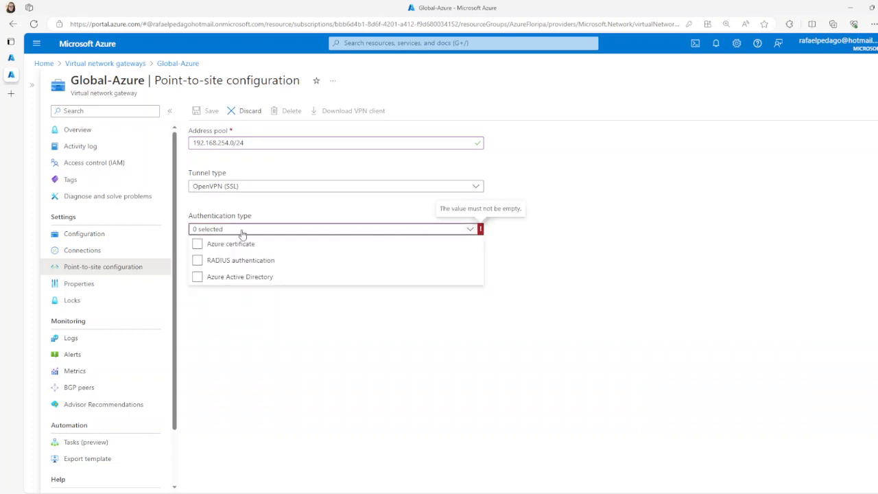
click(200, 279)
click(200, 278)
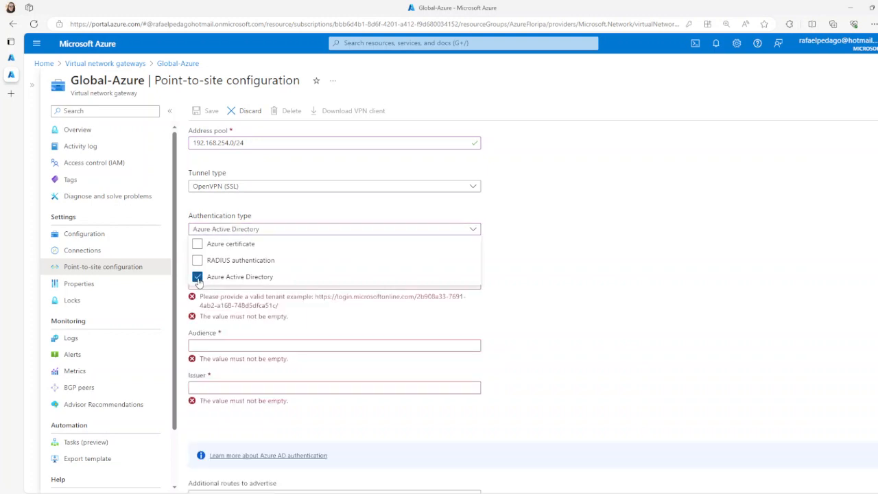
click(562, 275)
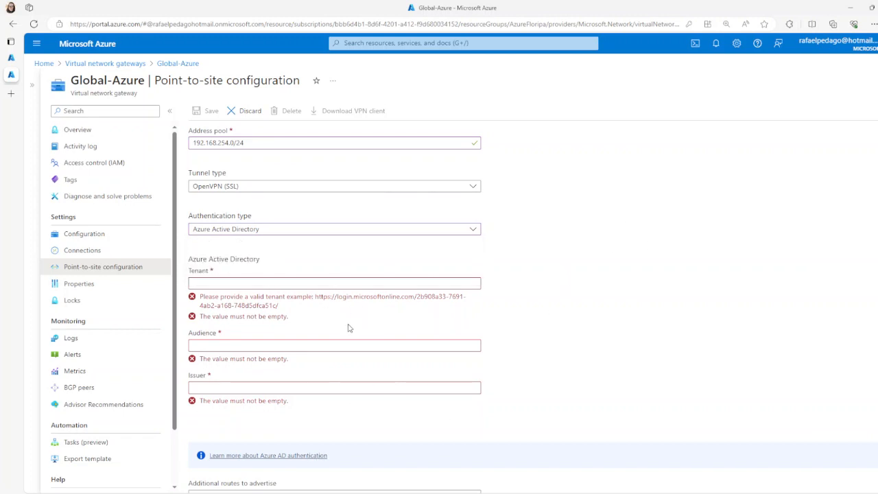
click(209, 283)
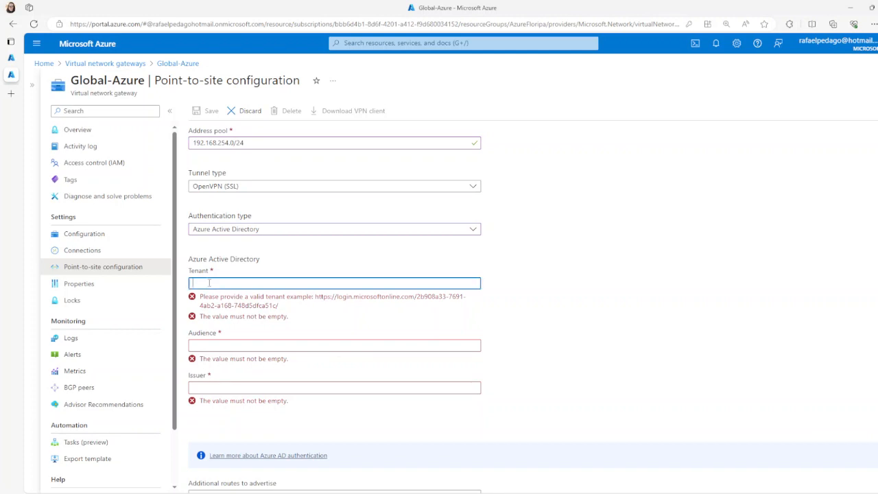
click(221, 345)
click(221, 388)
click(562, 310)
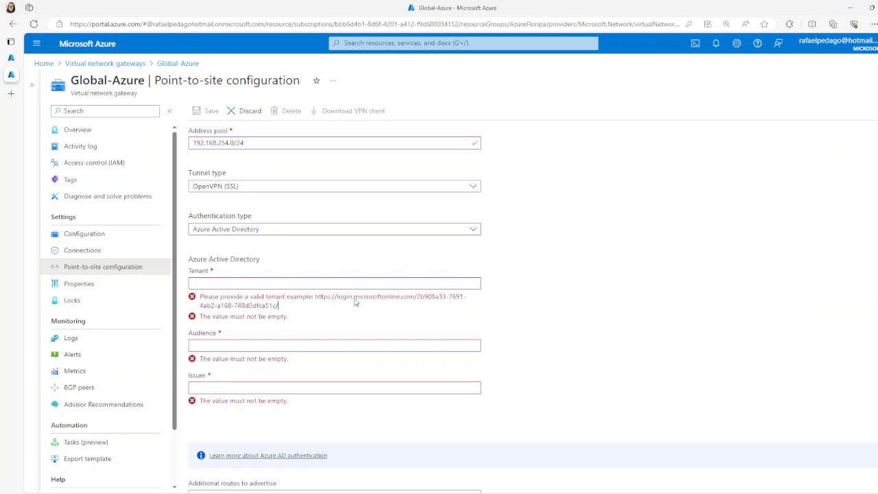
drag(318, 298, 415, 304)
key(ctrl+c)
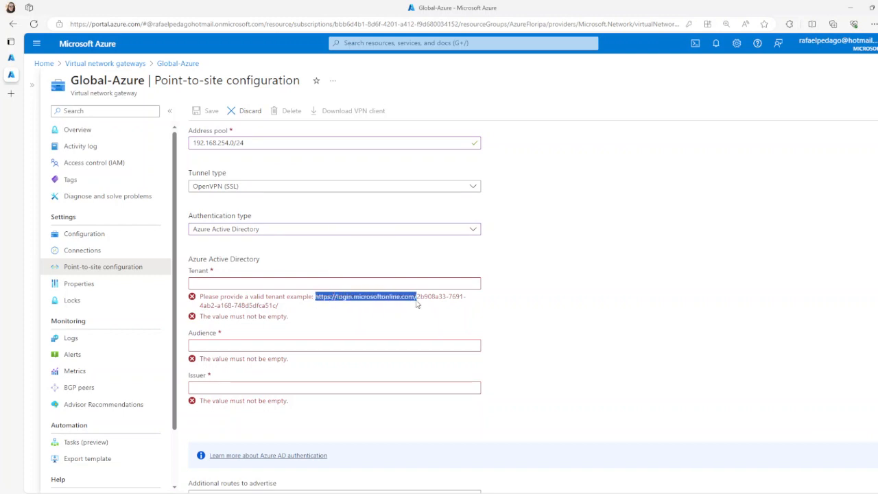
click(289, 283)
key(ctrl+v)
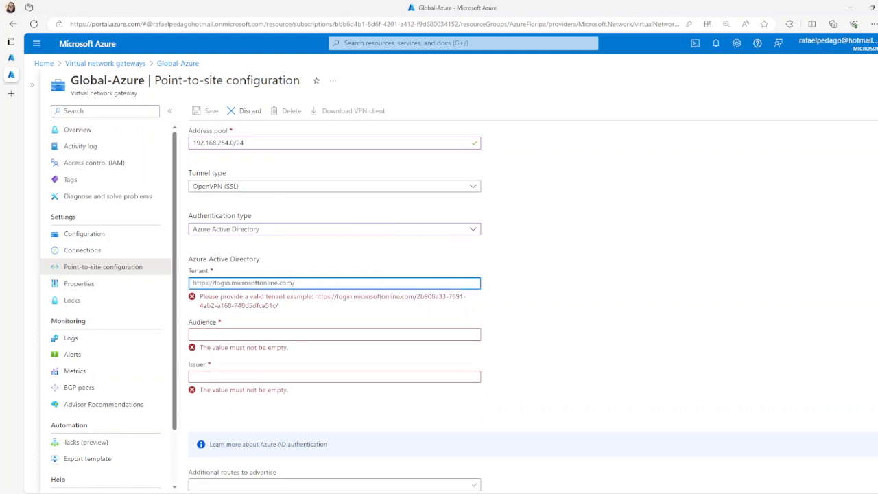
- Append the acdccover tenant ID to the Tenant address of the point-to-site configuration
key(alt+Tab)
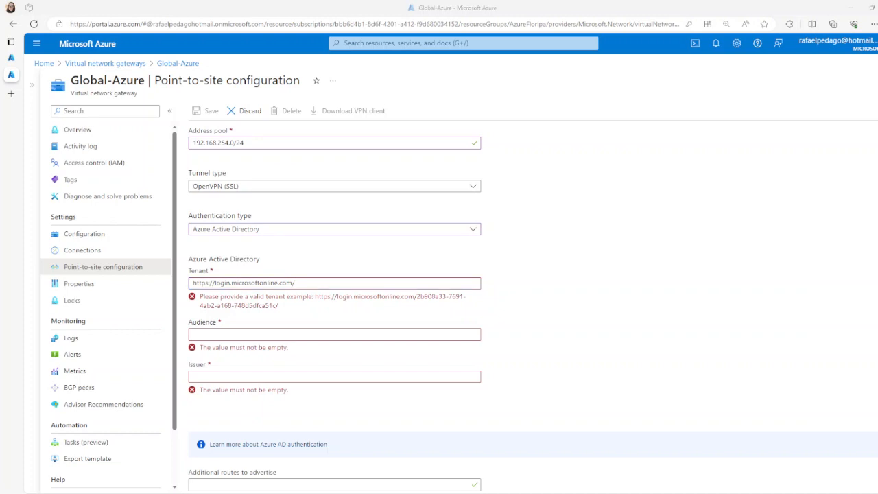
click(327, 281)
key(ctrl+v)
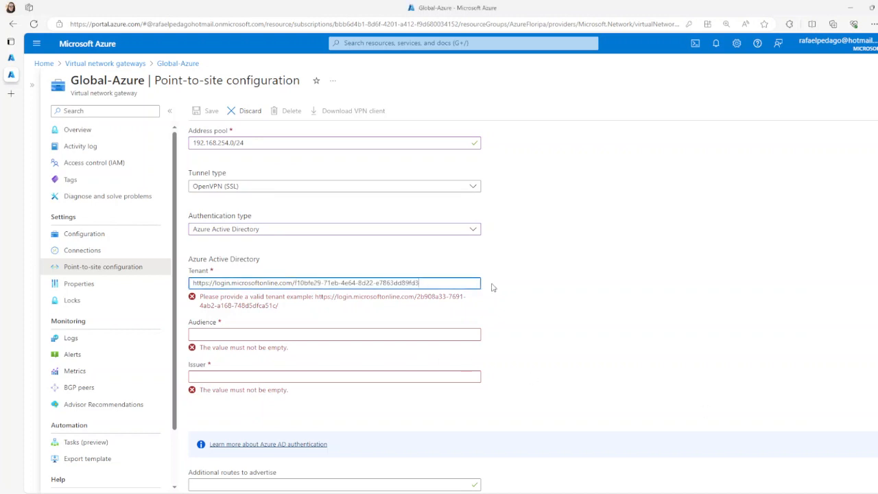
click(535, 323)
- Copy the application ID of Azure VPN from the enterprise applications in the acdccover tenant's Microsoft Entra ID for the Audience value
click(450, 313)
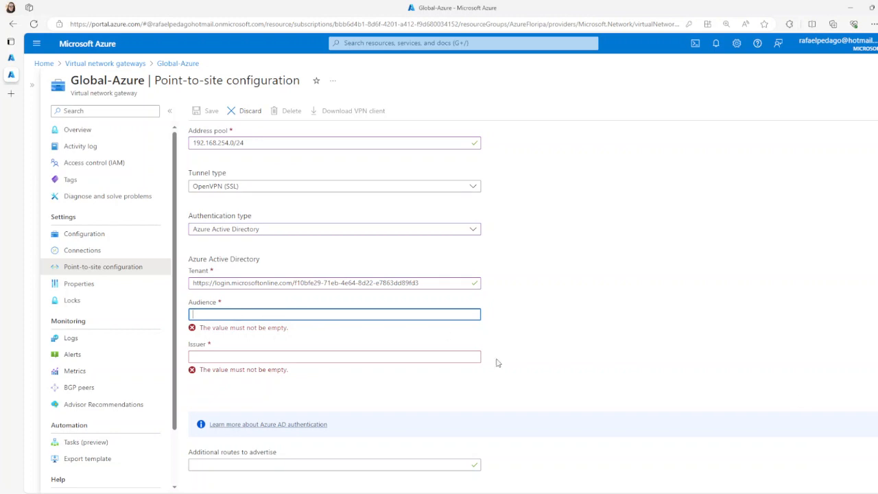
click(11, 57)
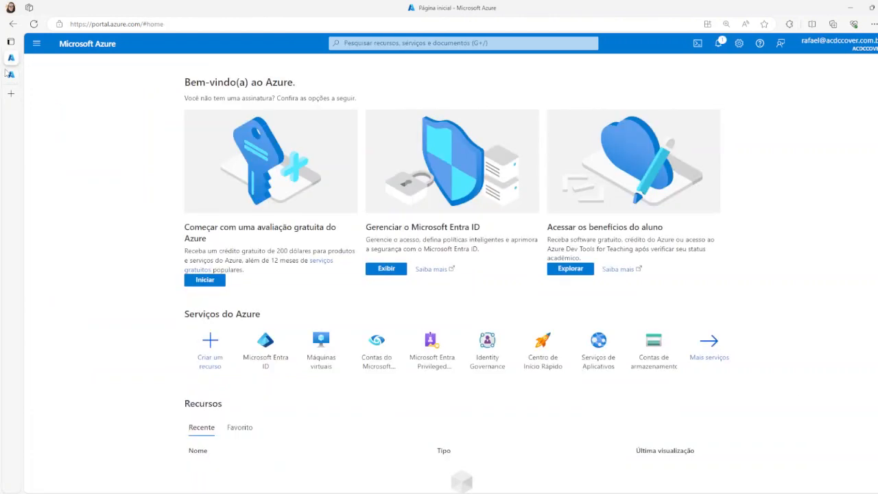
click(265, 350)
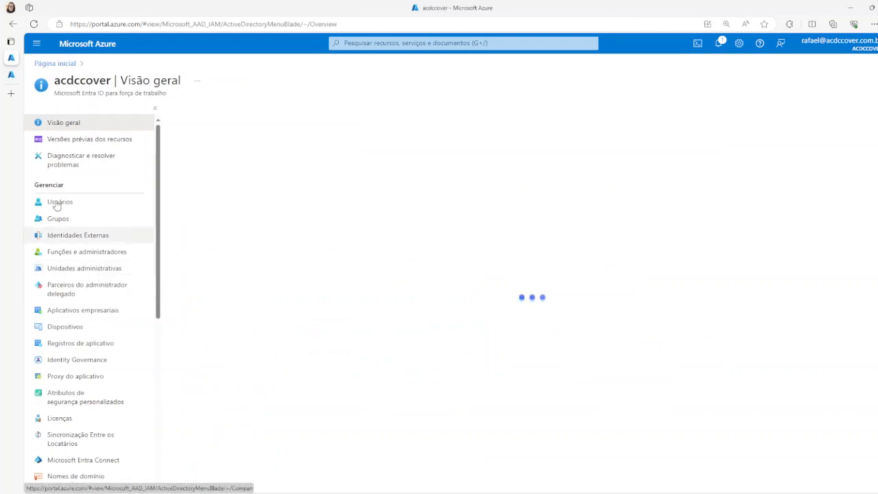
click(85, 312)
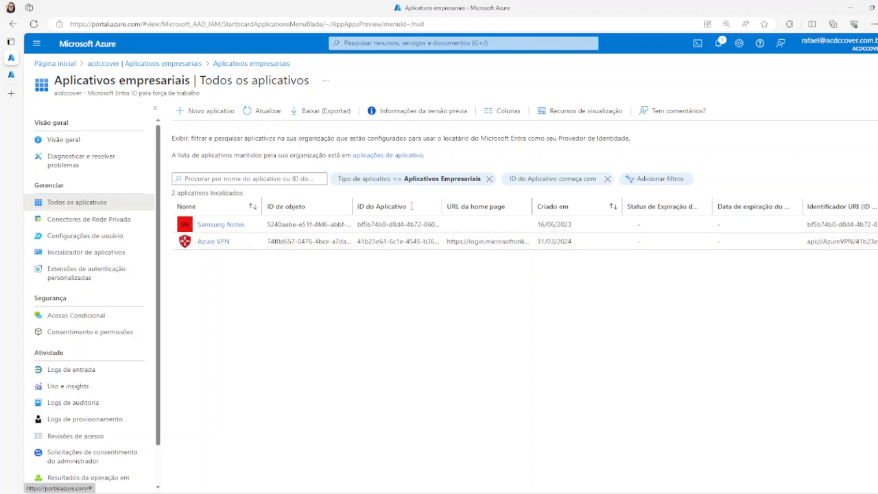
drag(466, 242, 333, 247)
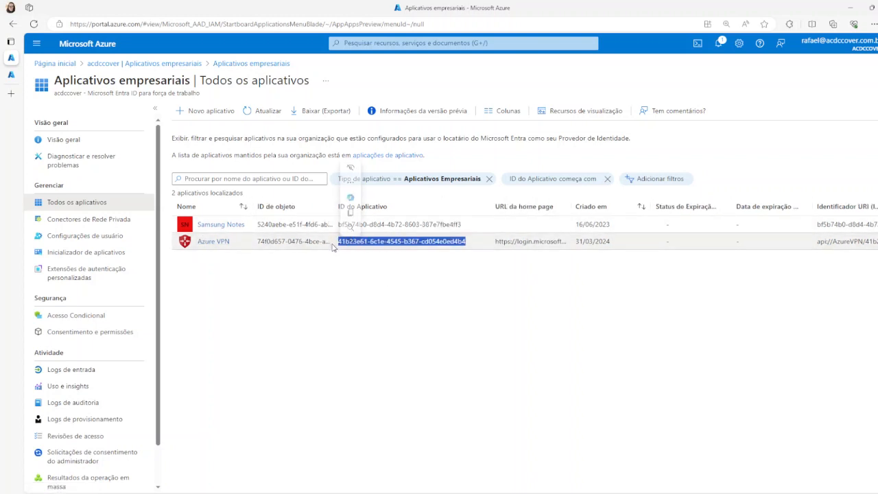
right_click(422, 245)
click(446, 247)
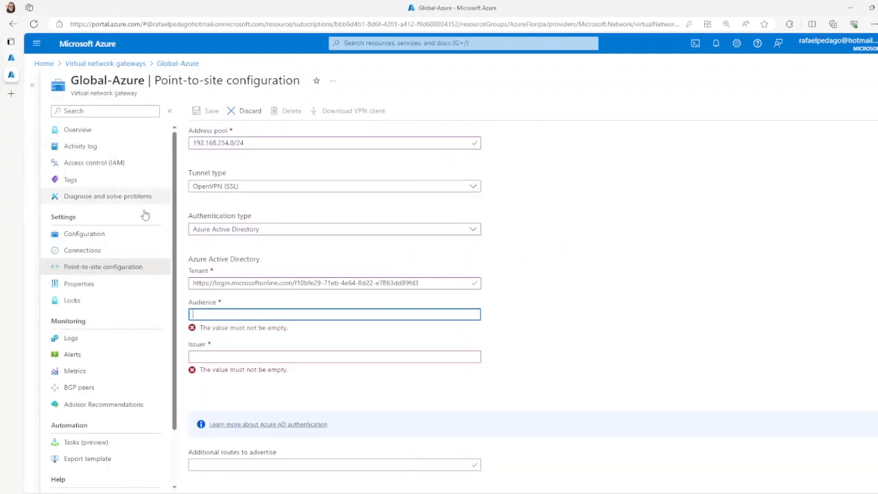
- Set the Audience of the point-to-site configuration to the Azure VPN application ID 41b23e61-6c1e-4545-b367-cd054e0ed4b4
key(ctrl+v)
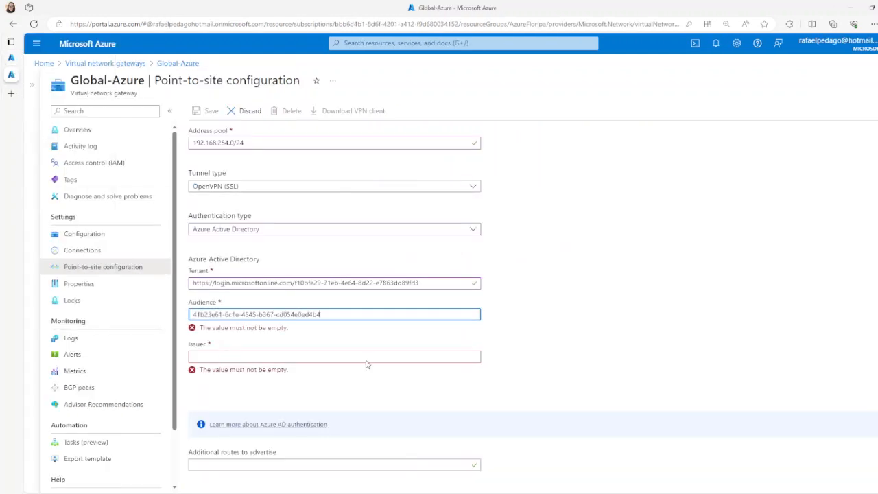
click(506, 316)
drag(191, 316, 726, 318)
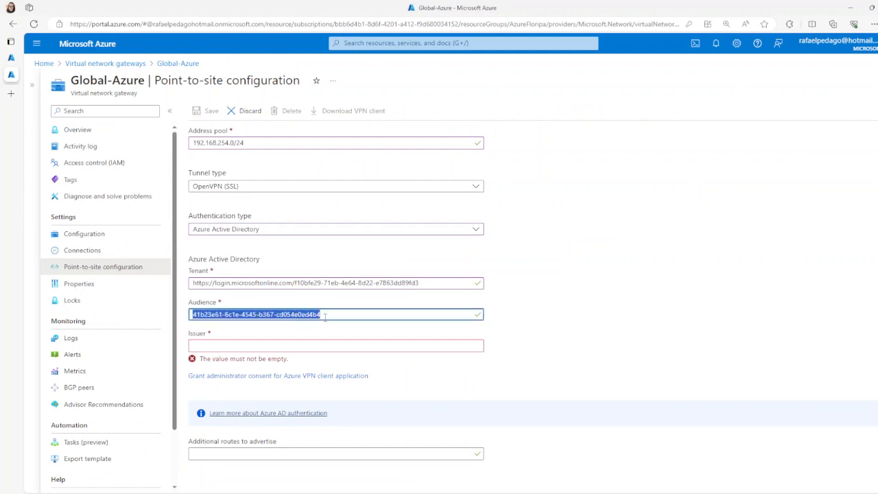
click(626, 281)
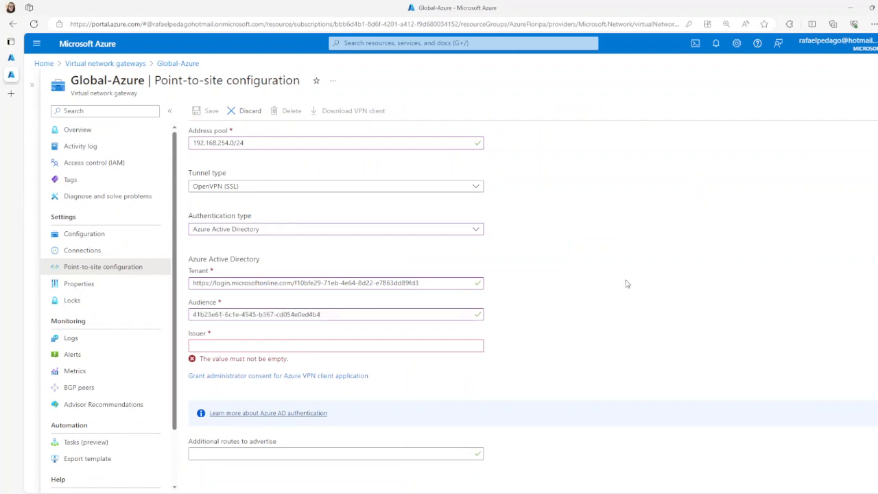
- Recheck the Azure VPN entry in the acdccover tenant's enterprise application list
click(11, 57)
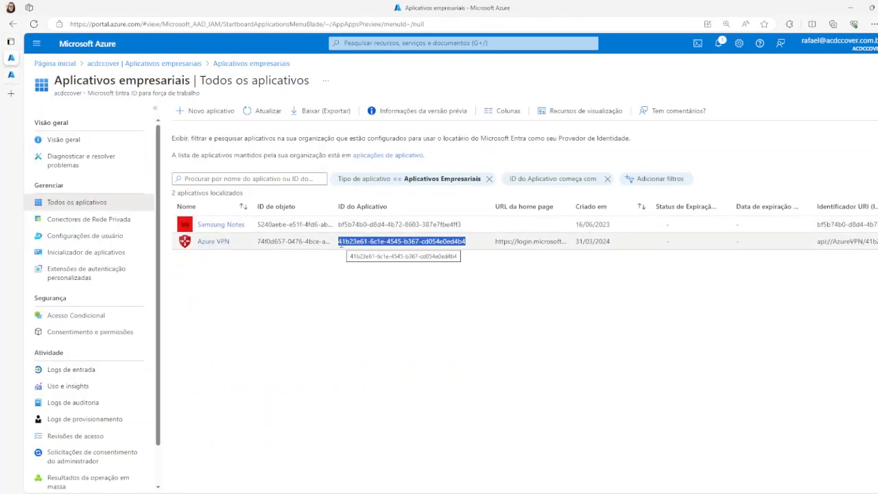
click(586, 307)
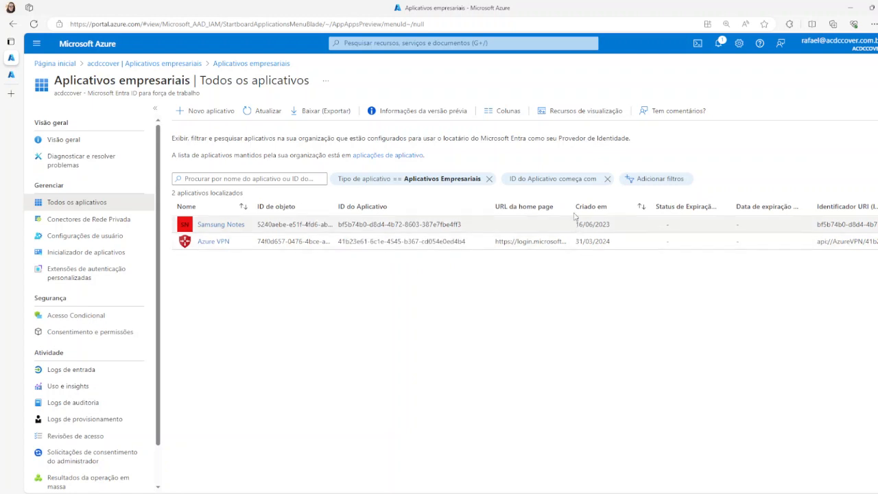
drag(572, 207, 579, 213)
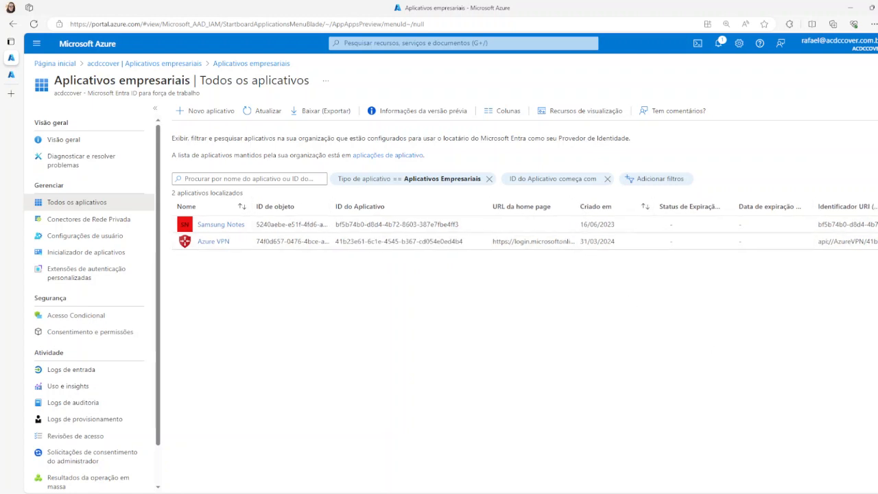
click(27, 74)
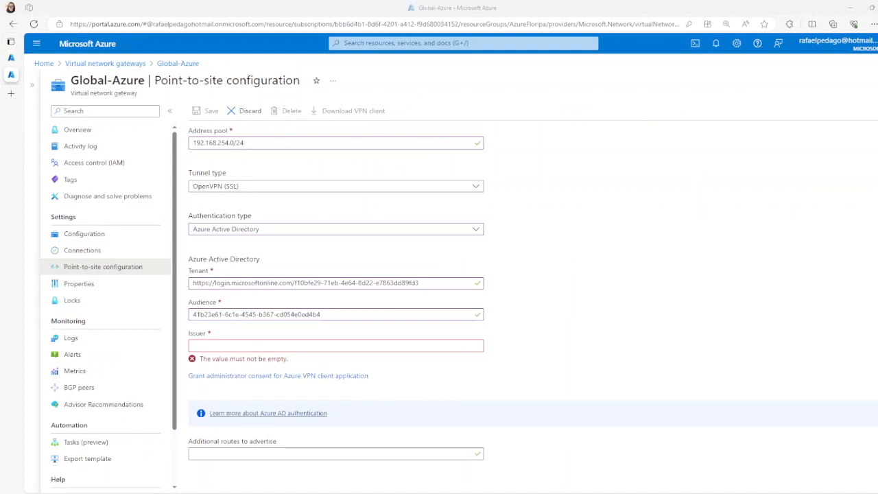
click(337, 340)
key(ctrl+v)
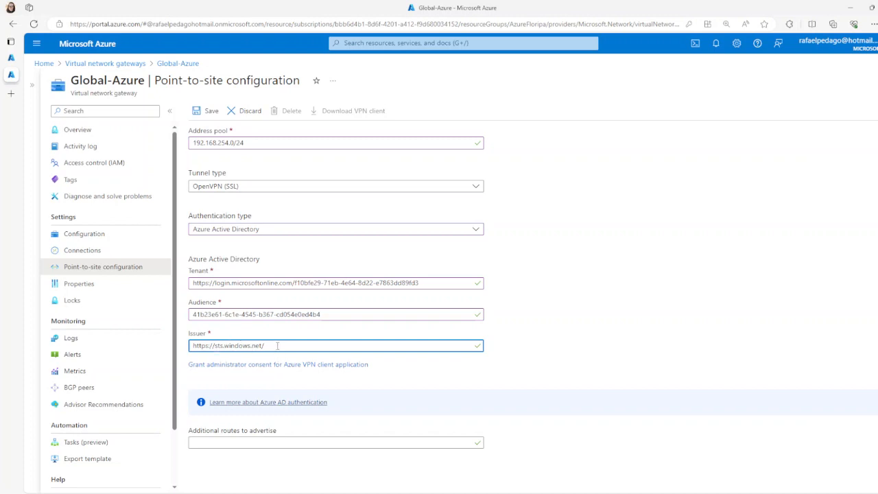
drag(433, 283, 292, 283)
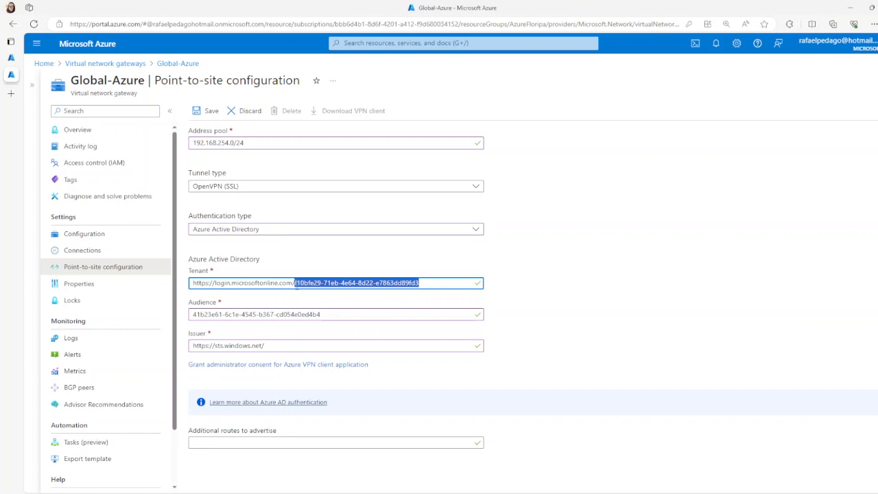
click(290, 342)
key(ctrl+v)
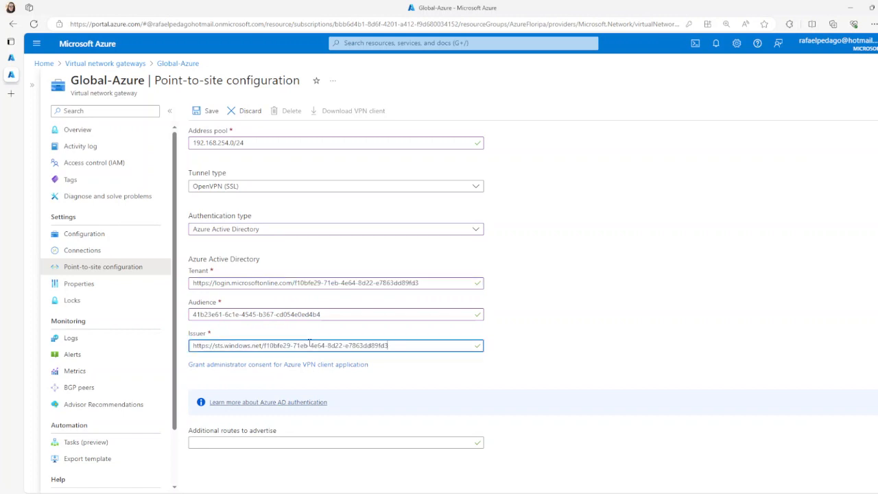
click(594, 346)
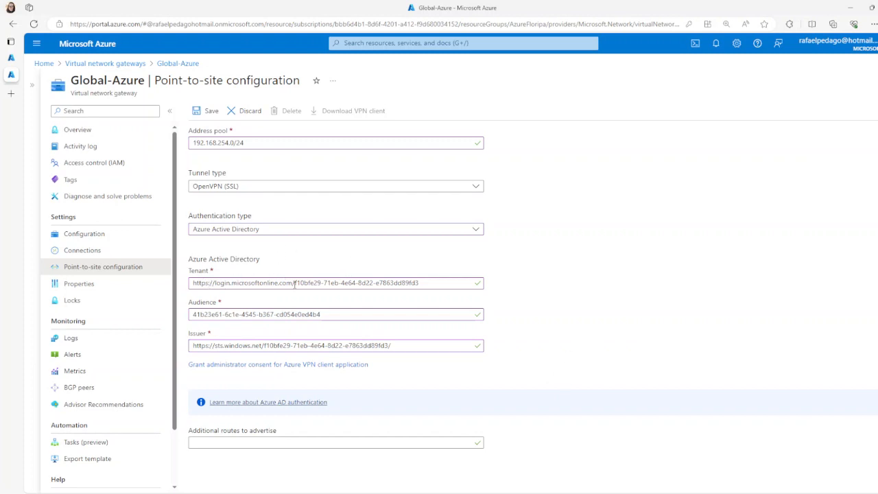
- Check the Tenant, Audience and Issuer values and save the Global-Azure point-to-site configuration
drag(419, 287, 185, 287)
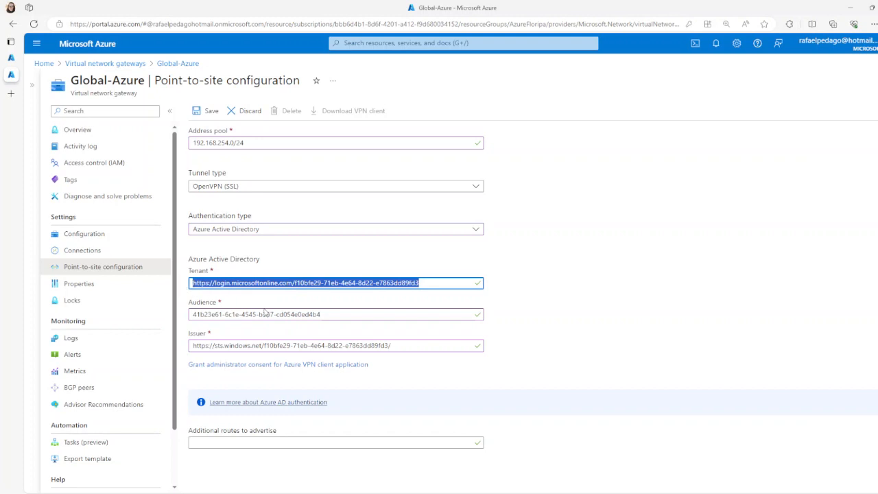
drag(328, 313, 184, 315)
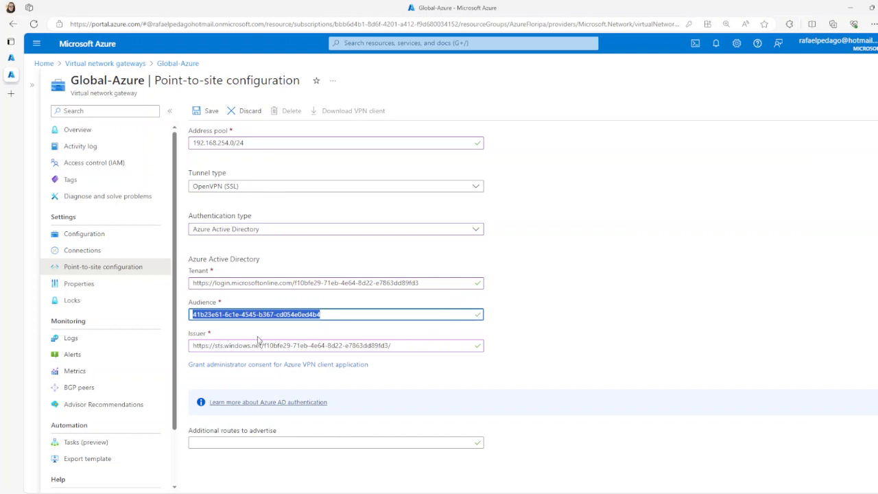
drag(264, 345, 393, 346)
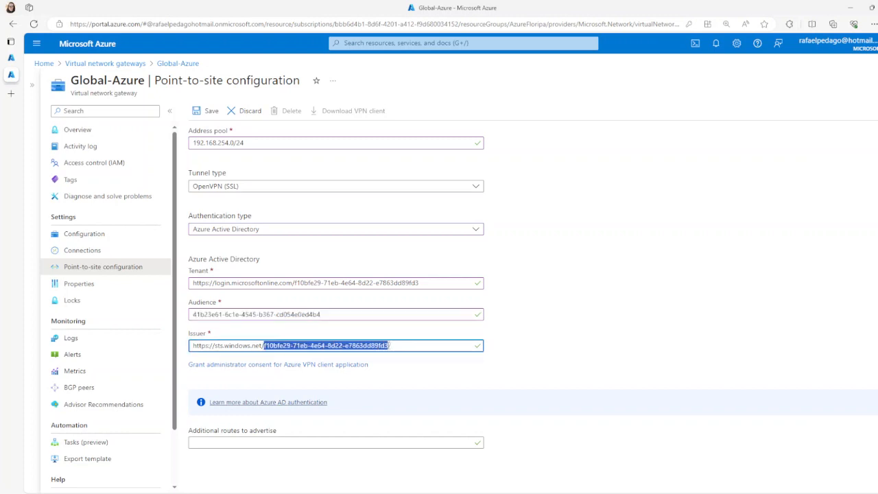
click(577, 355)
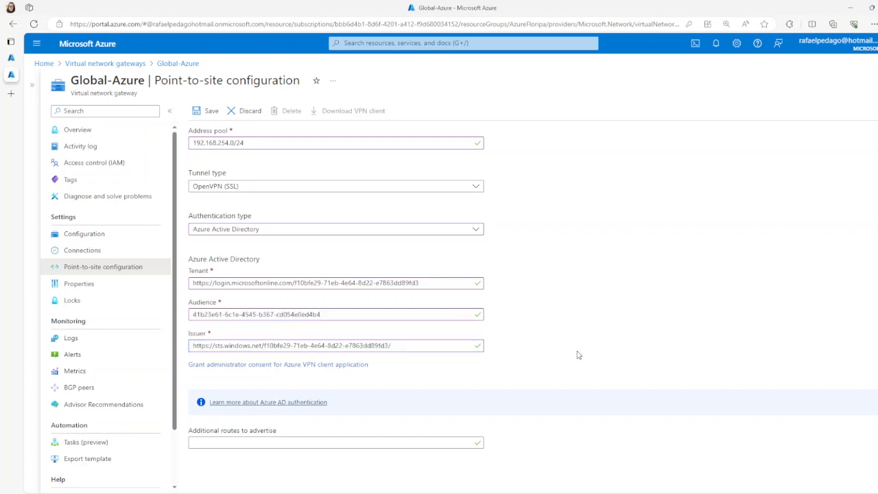
click(206, 111)
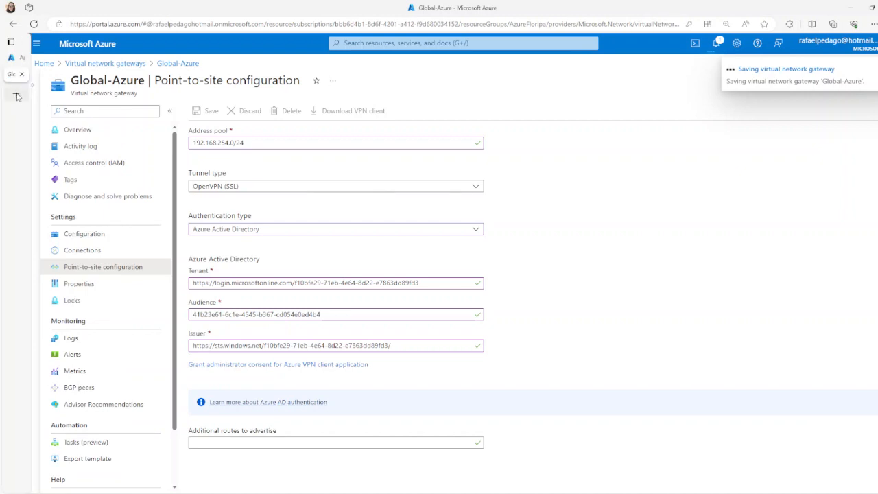
- Open portal.azure.com in a new browser tab and sign in with the personal Hotmail account that holds the gateway
click(63, 102)
text(portal.azure.co)
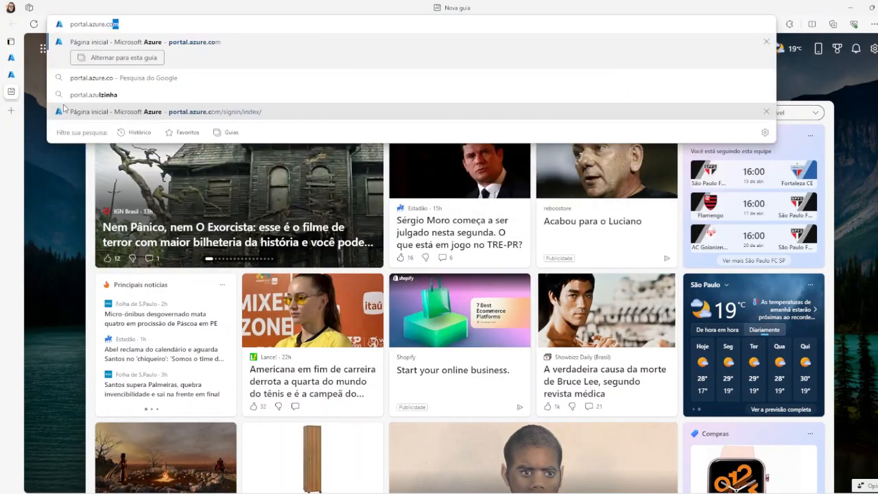
key(Return)
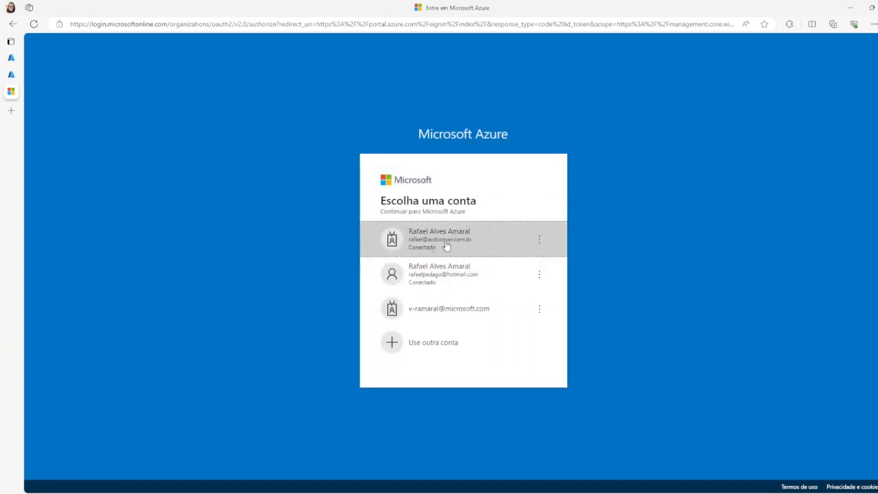
click(440, 276)
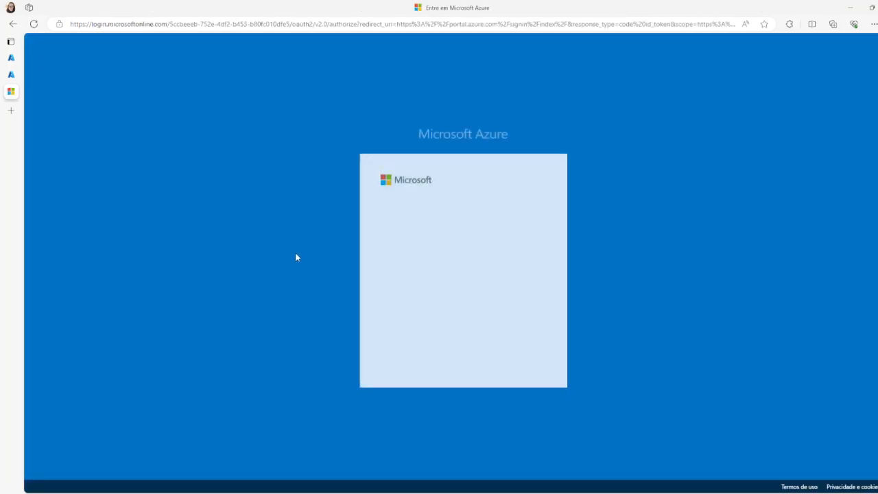
click(456, 236)
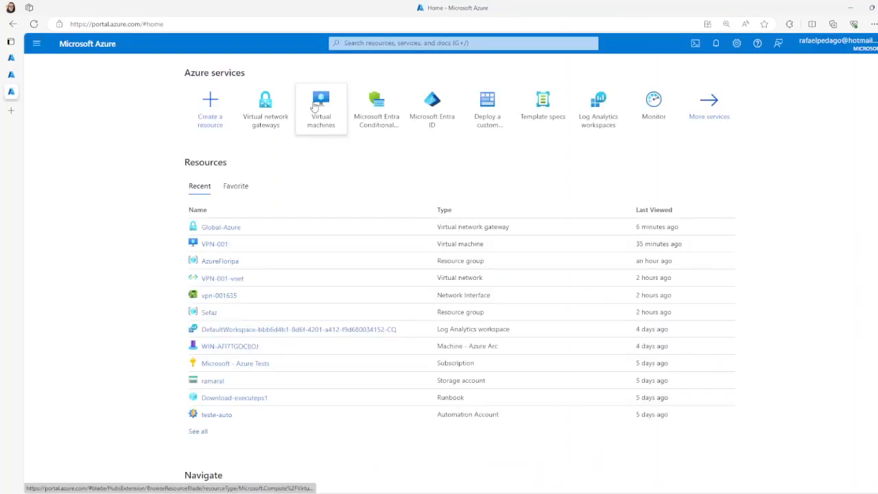
- Show the overview of the VPN-001 virtual machine with the machine list collapsed
click(328, 117)
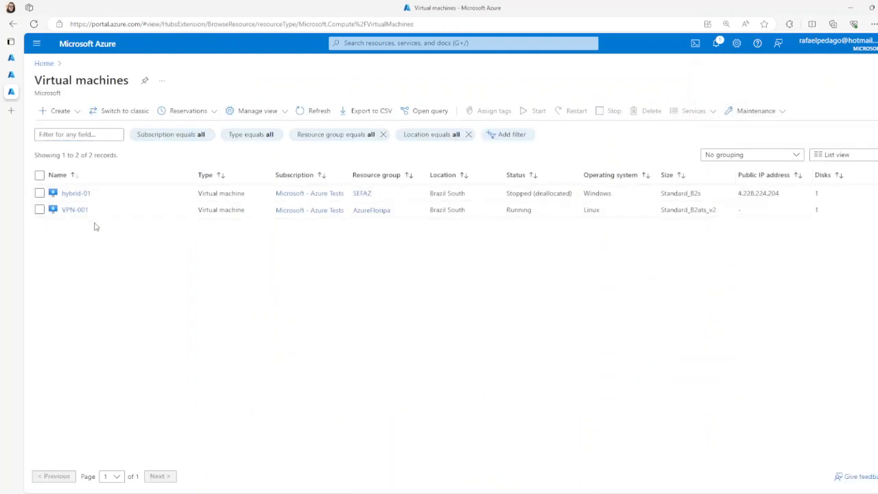
click(77, 211)
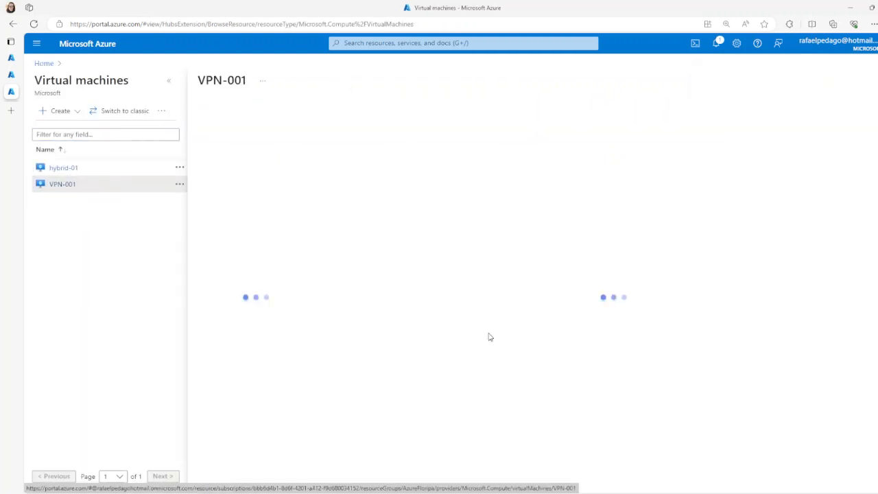
click(169, 81)
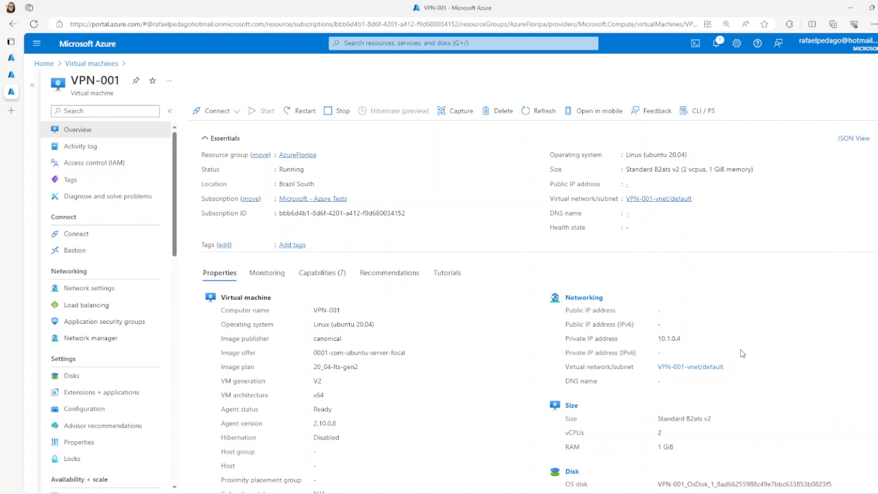
- Try to open VPN-001's private IP address 10.1.0.4 in a new browser tab
drag(683, 343, 658, 340)
key(ctrl+c)
click(10, 109)
key(ctrl+v)
key(Return)
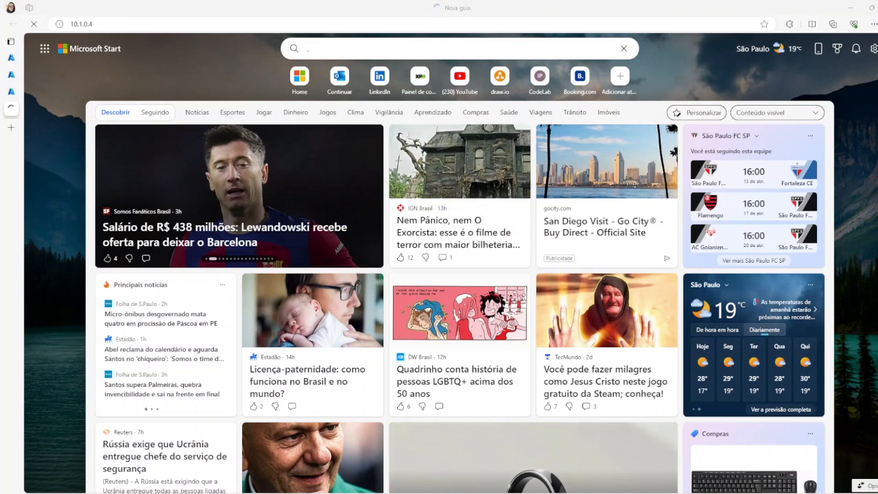
- Run ipconfig in a Command Prompt, highlight the Wi-Fi adapter's IPv4 address, and close the console
key(Return)
drag(336, 162, 439, 189)
text(ipconfig)
key(Return)
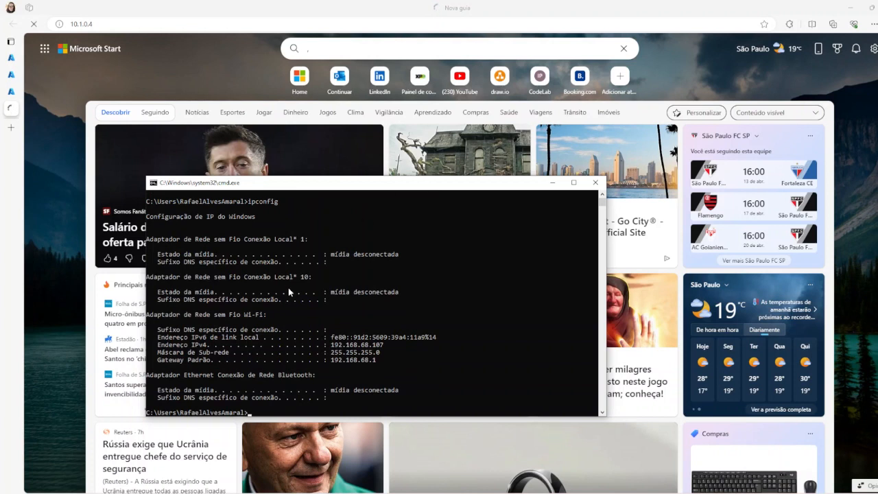
drag(389, 347, 331, 344)
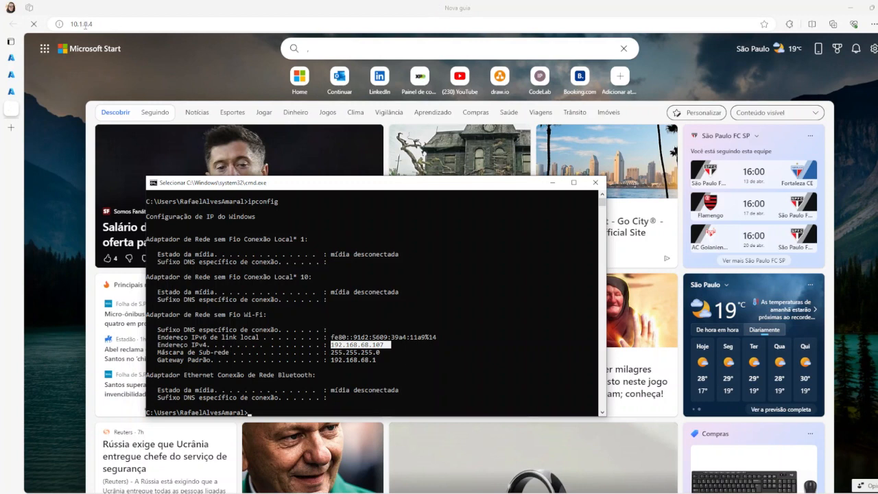
scroll(432, 373, down, 2)
scroll(428, 390, up, 2)
click(392, 358)
drag(386, 345, 333, 347)
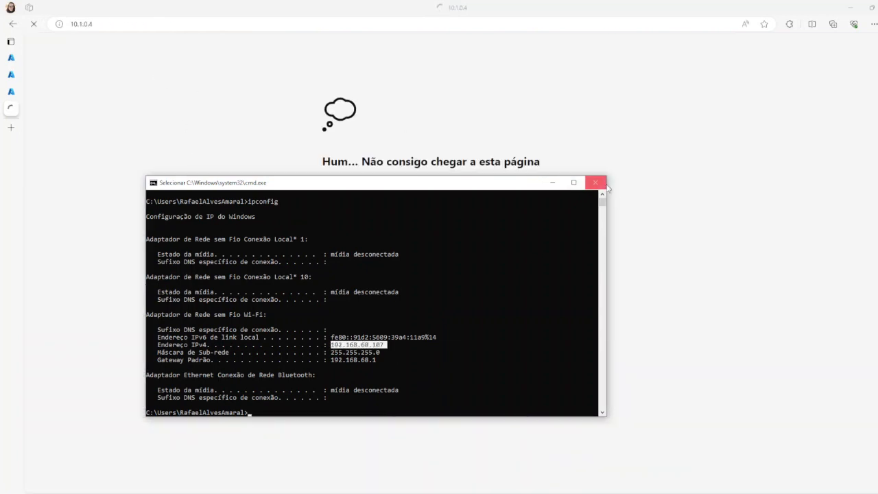
click(596, 182)
- Review VPN-001's networking properties and check the browser tab requesting its private IP address
click(11, 92)
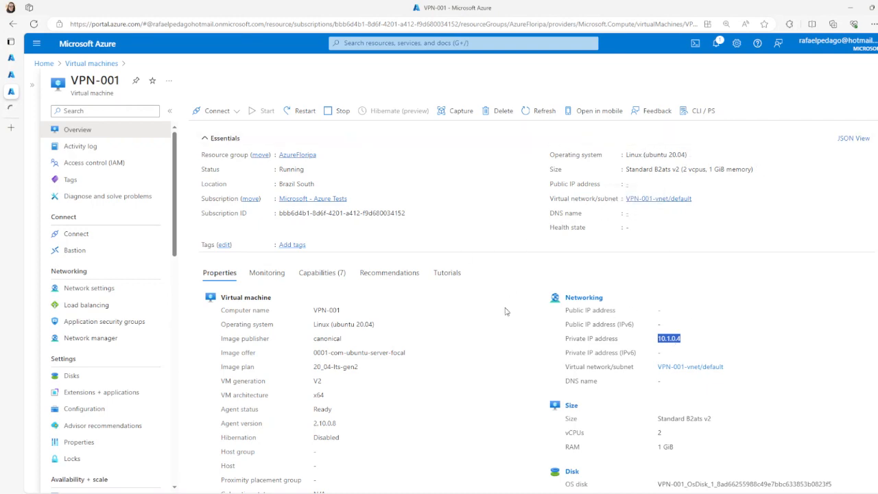
scroll(453, 278, down, 3)
scroll(309, 270, up, 3)
click(754, 354)
click(21, 111)
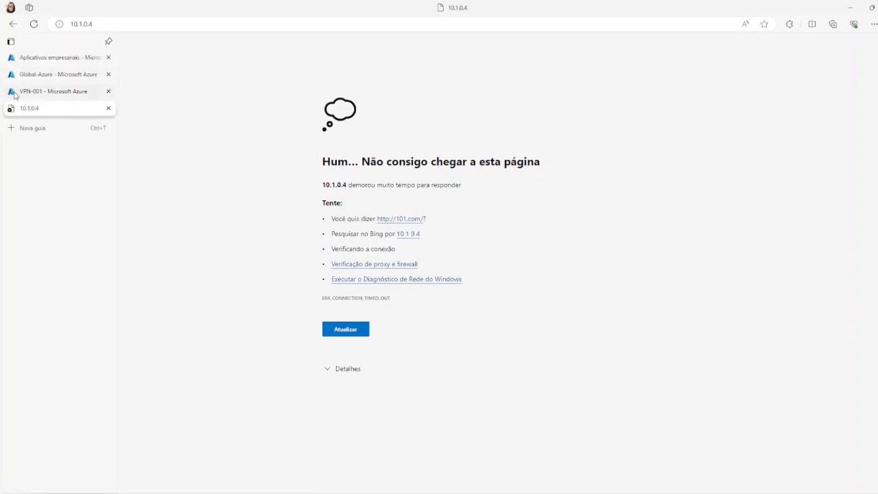
- Check the portal notifications for the save status of the Global-Azure virtual network gateway
click(20, 74)
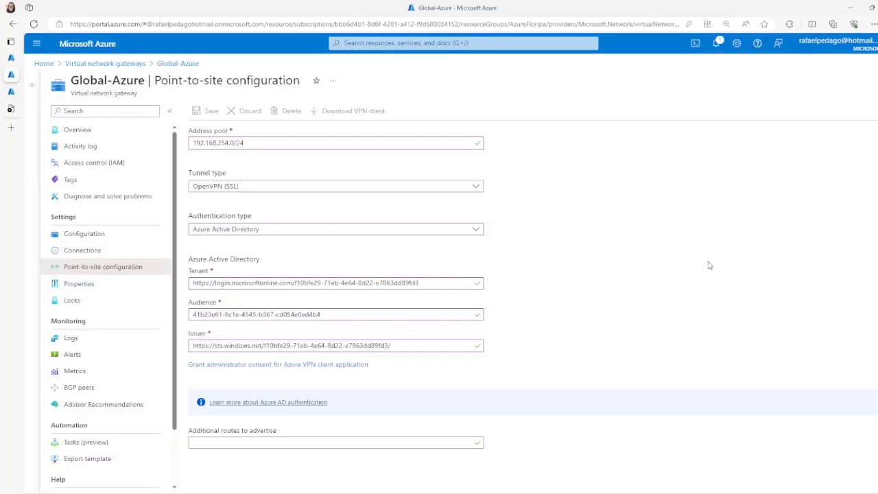
click(716, 43)
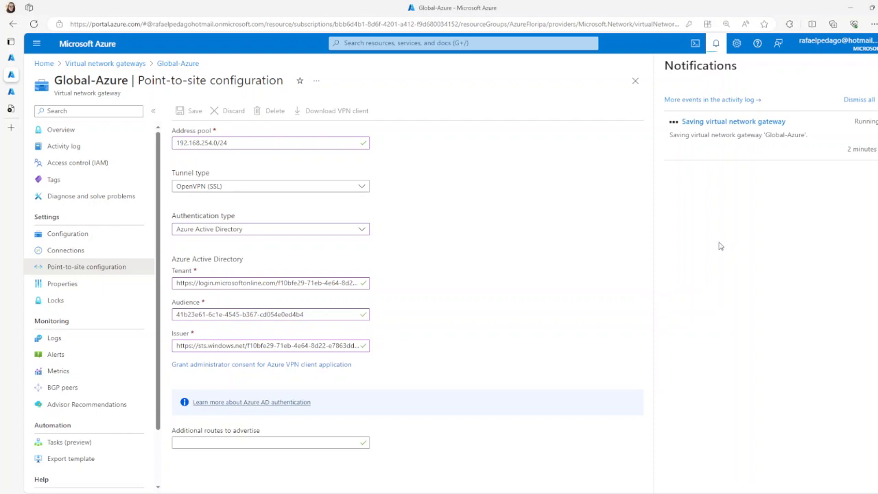
click(726, 121)
- Open the VPN-001-vnet virtual network from the VPN-001 overview and examine its subnets, including GatewaySubnet
click(11, 92)
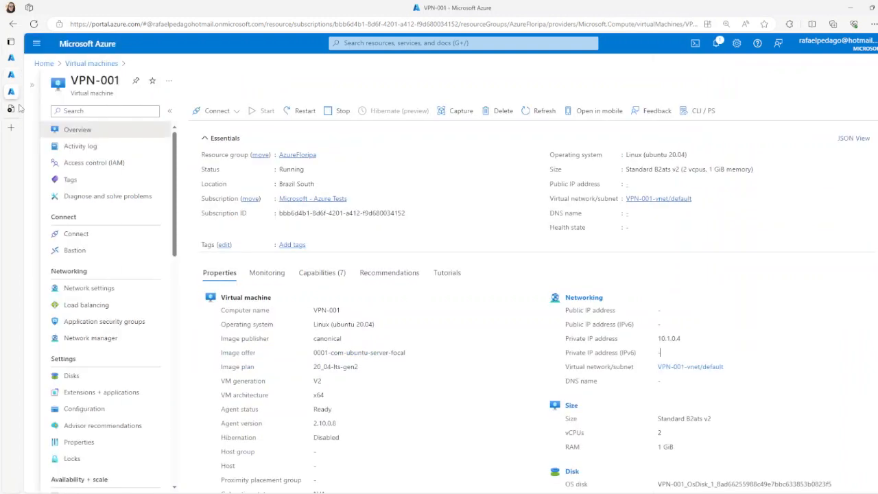
scroll(491, 272, down, 3)
scroll(491, 273, up, 3)
scroll(114, 276, down, 1)
scroll(115, 276, down, 3)
scroll(130, 333, up, 5)
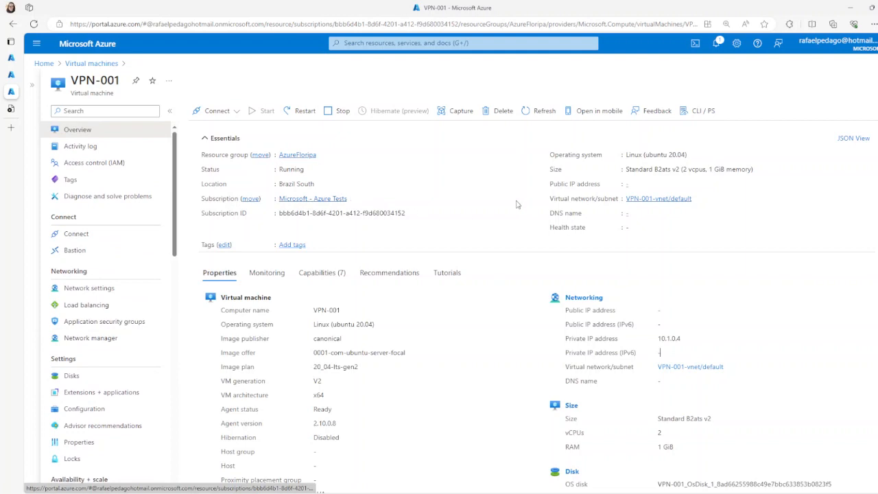
click(674, 199)
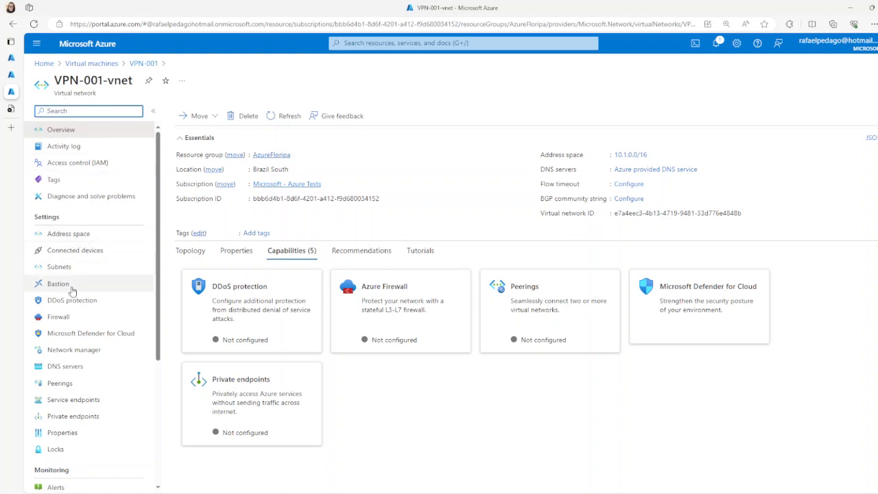
click(96, 271)
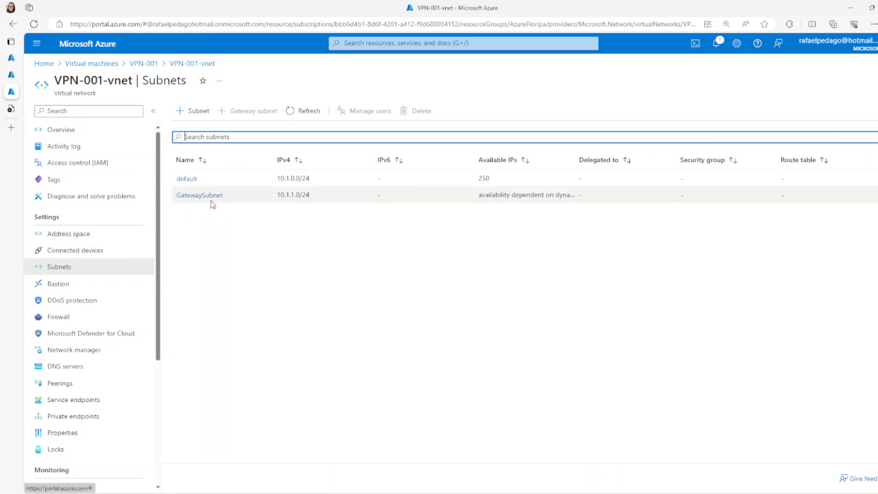
drag(577, 155, 629, 157)
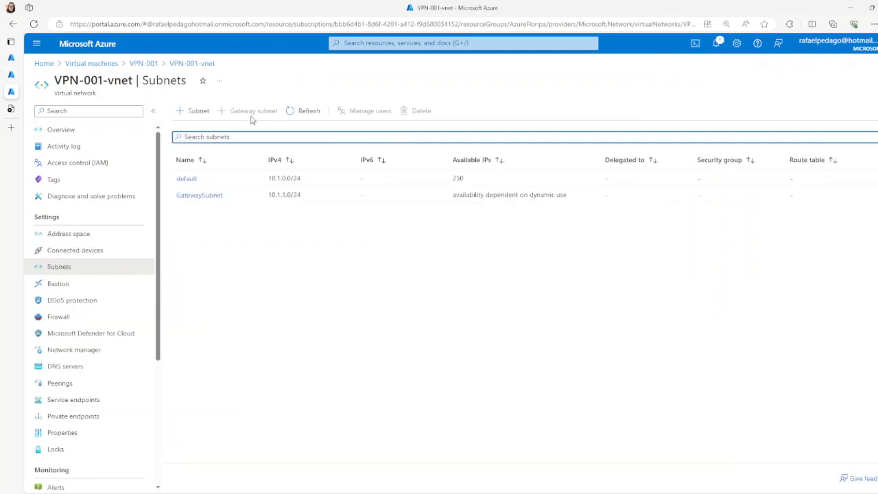
click(234, 112)
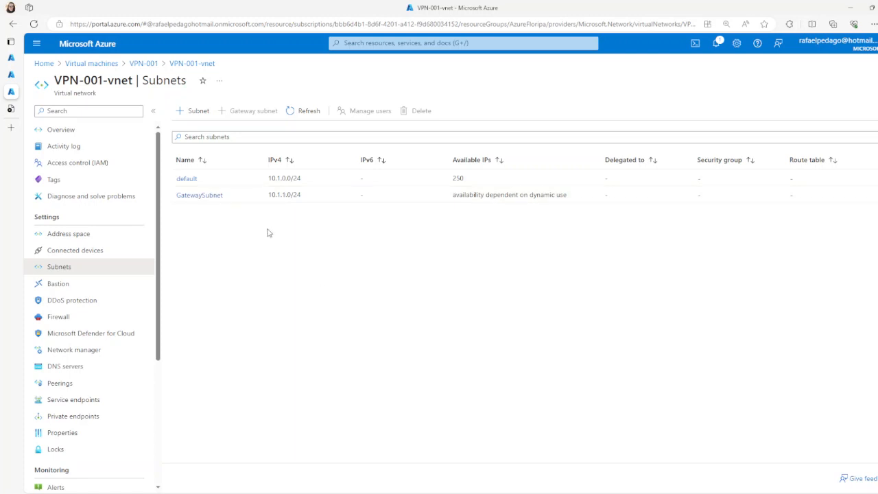
- Reload Global-Azure's point-to-site configuration by leaving and reopening it, discarding unsaved edits and accepting the browser's password-saving prompt
click(12, 75)
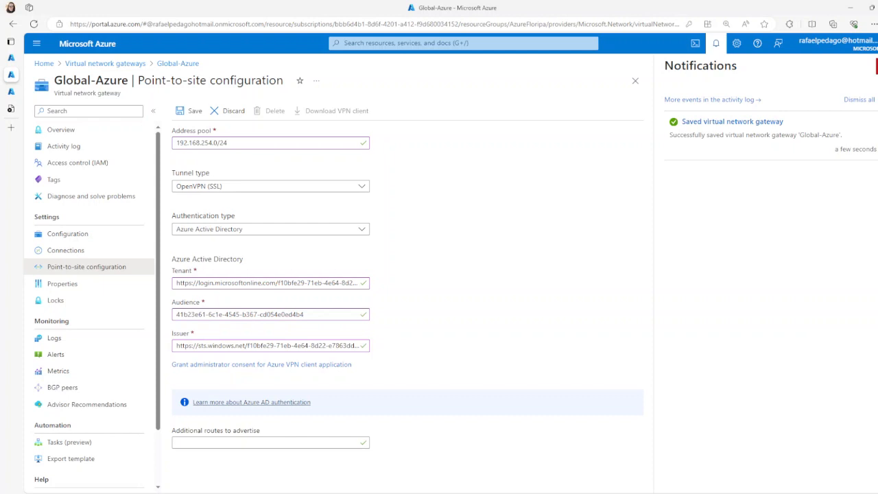
click(877, 66)
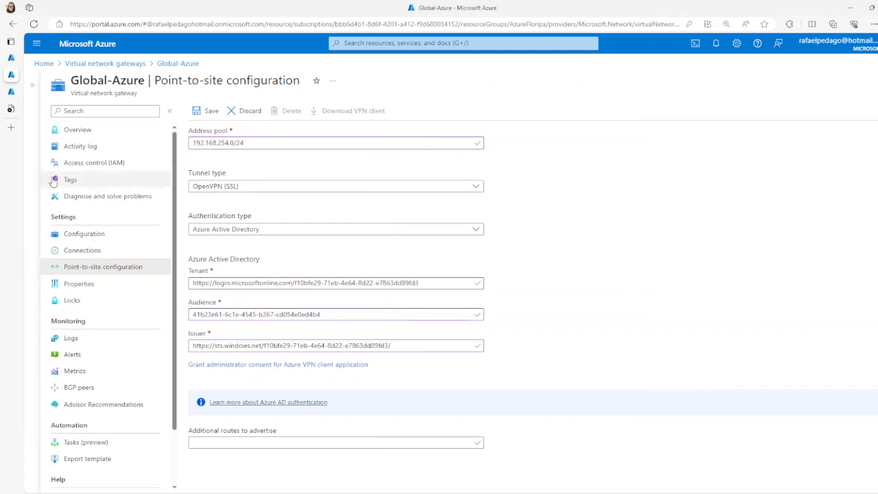
click(84, 251)
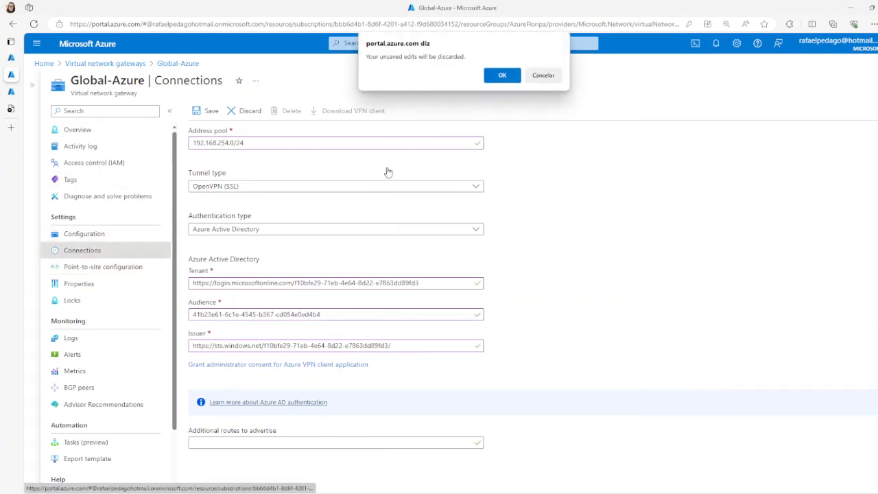
click(503, 75)
click(110, 267)
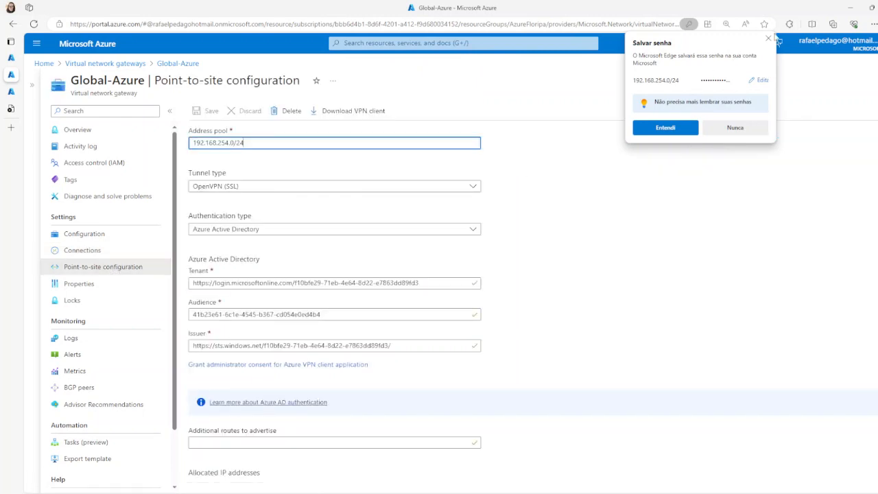
click(656, 126)
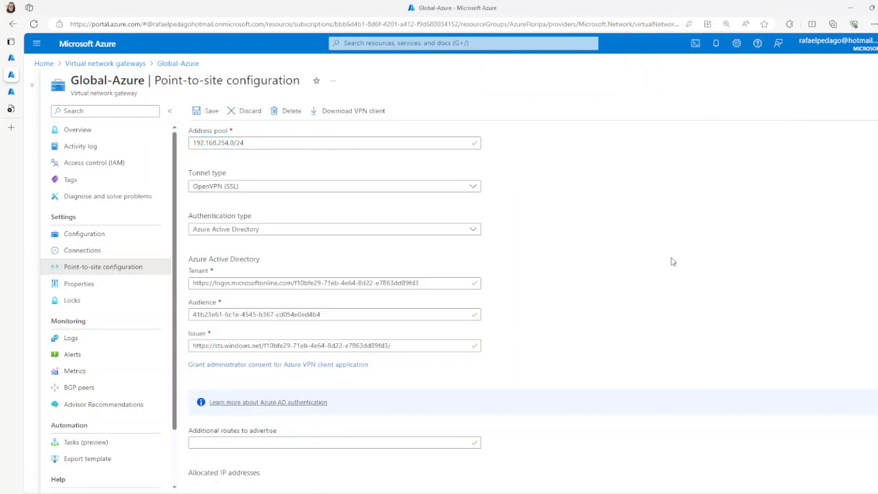
- Download the gateway's VPN client package, open Global-Azure (1).zip, and look inside its Generic folder
click(358, 115)
click(716, 43)
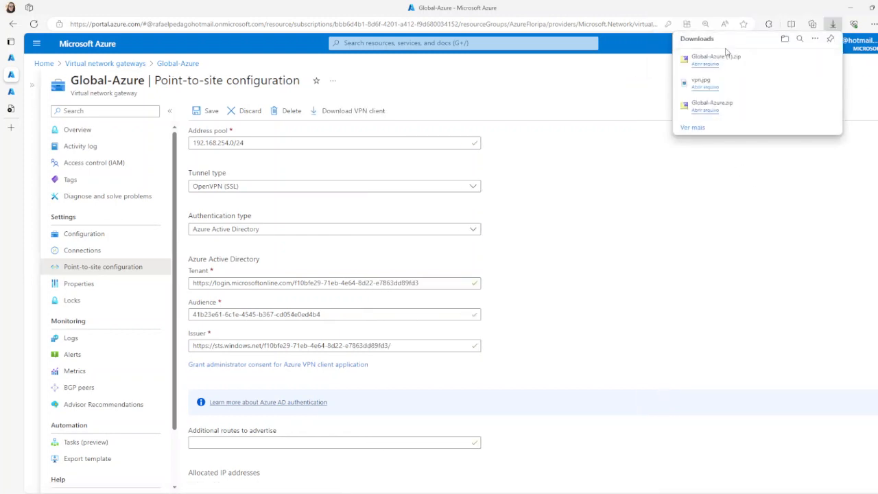
click(717, 60)
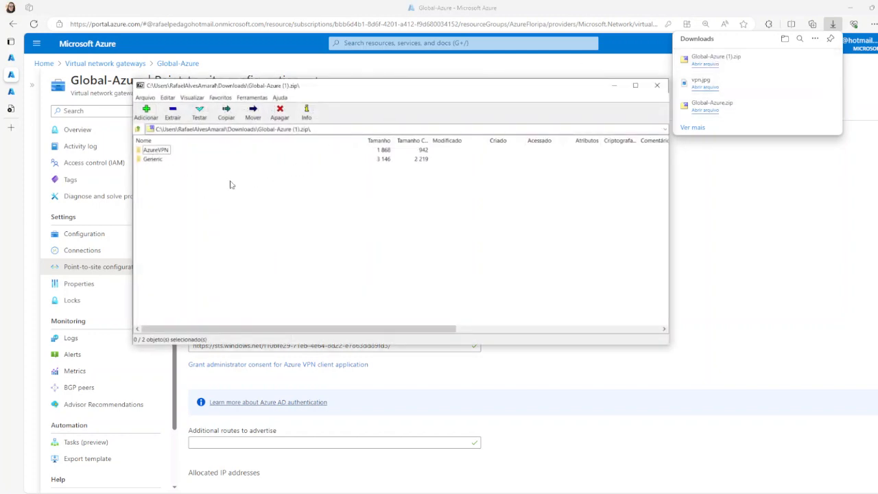
double_click(153, 160)
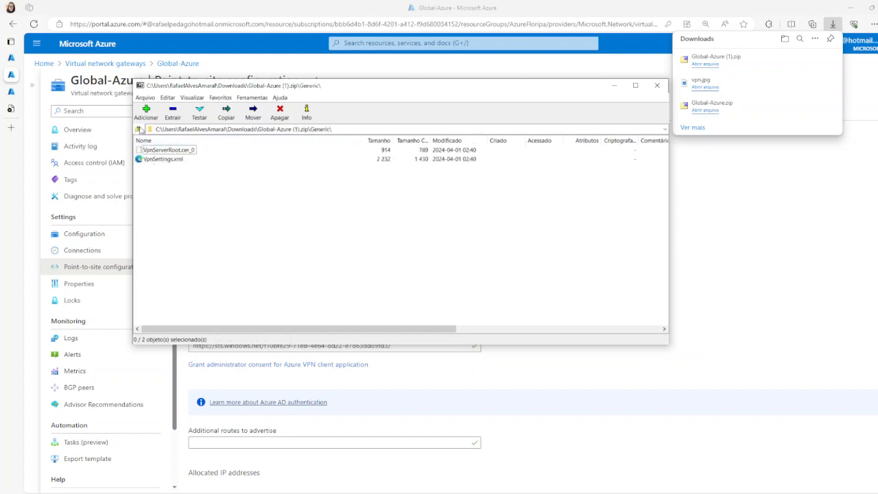
click(140, 129)
- Copy azurevpnconfig.xml from the archive's AzureVPN folder into the vpn folder under Downloads and close the archive
click(161, 152)
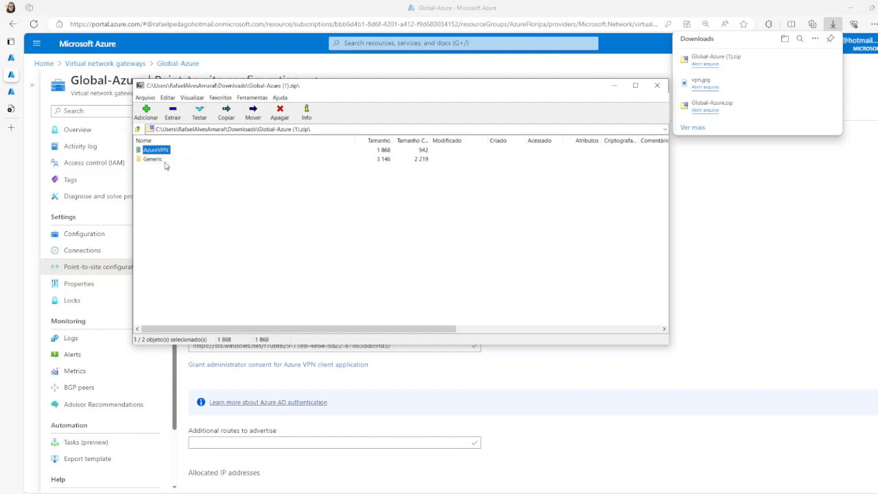
double_click(166, 152)
click(171, 153)
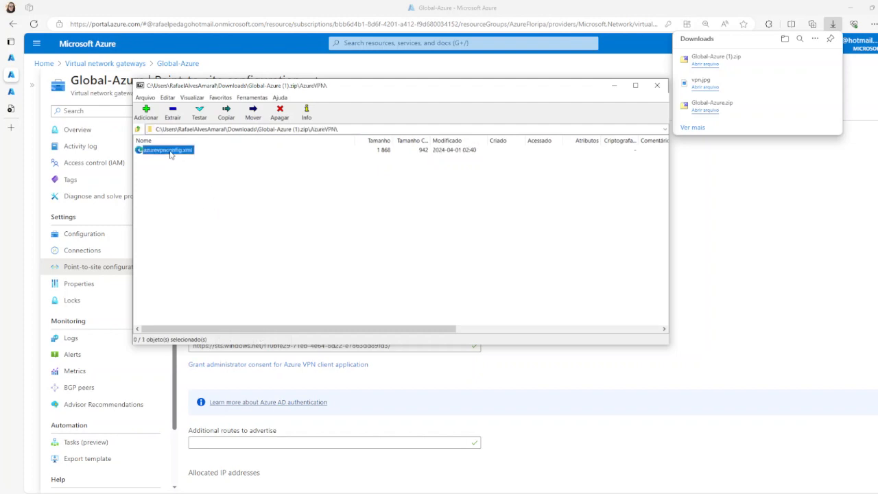
click(226, 112)
click(458, 214)
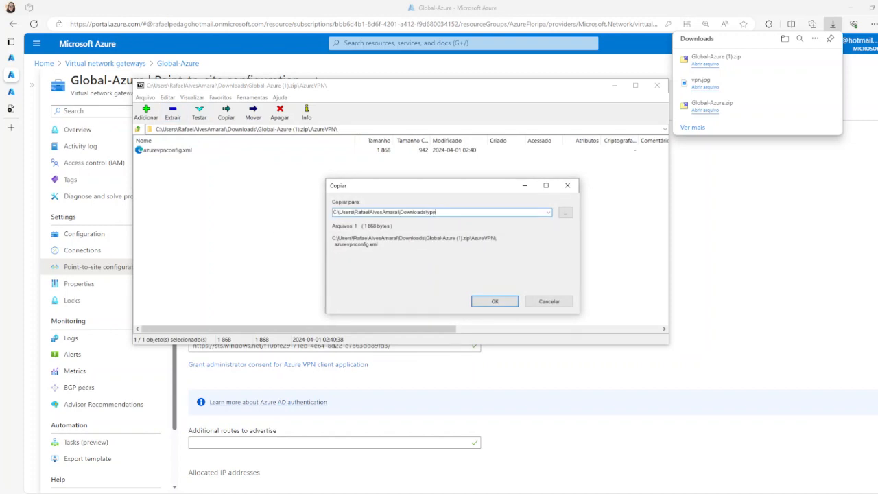
click(497, 303)
click(657, 85)
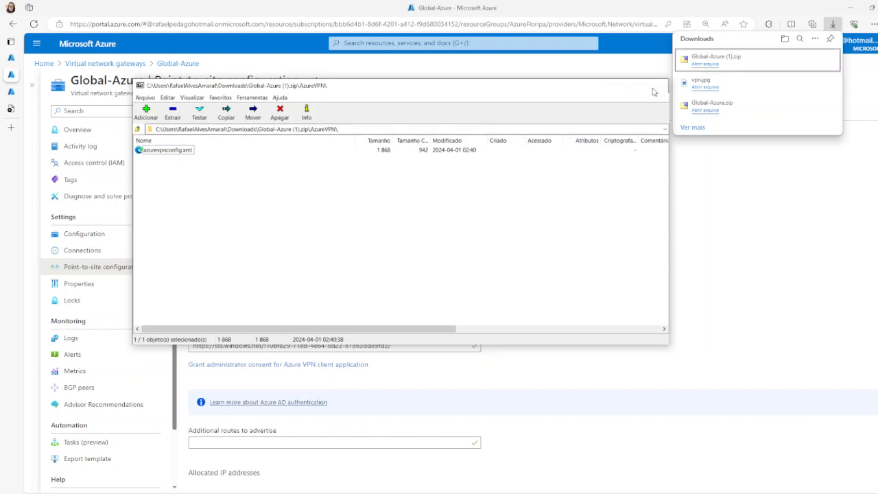
click(650, 294)
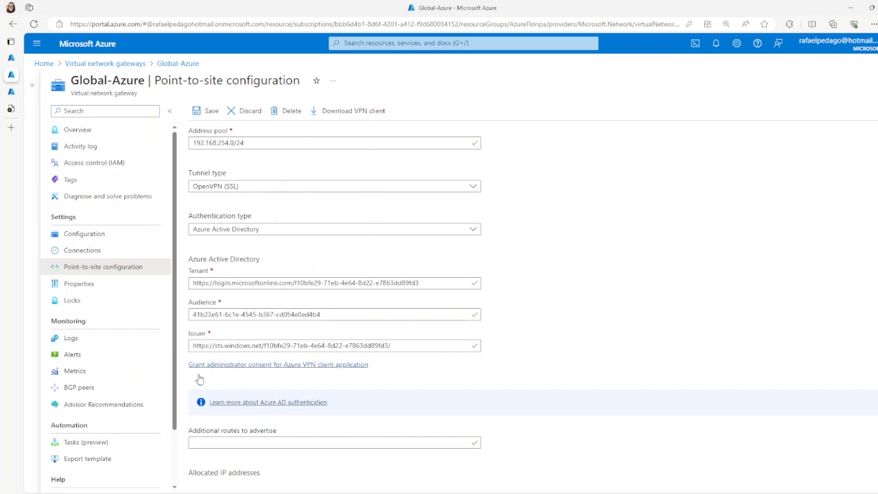
- Open Microsoft Store and search for "azure vpn"
key(super)
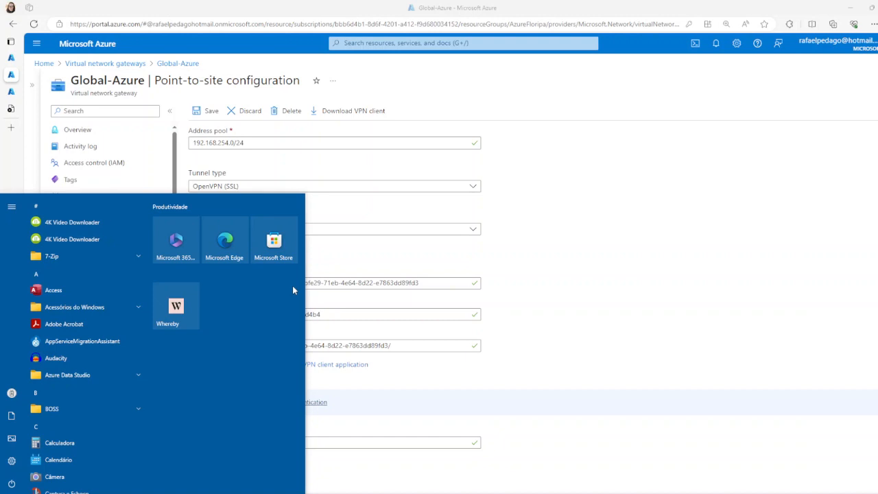
click(324, 287)
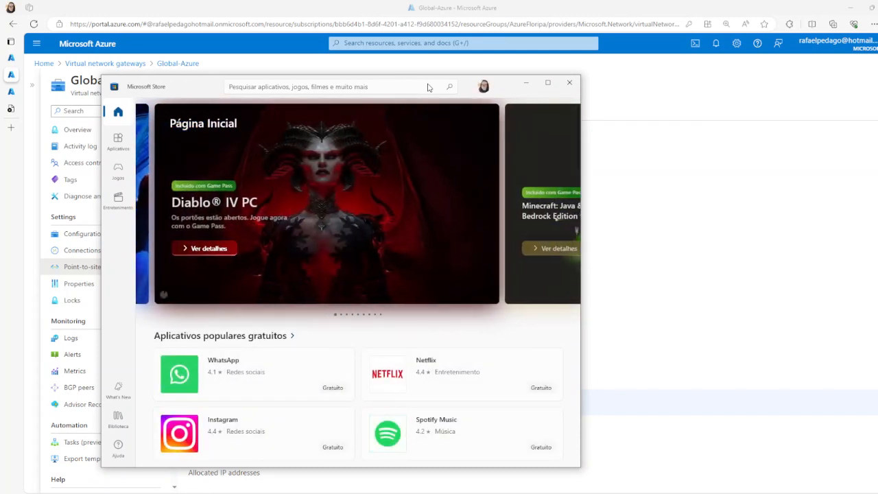
drag(508, 90, 568, 69)
click(399, 65)
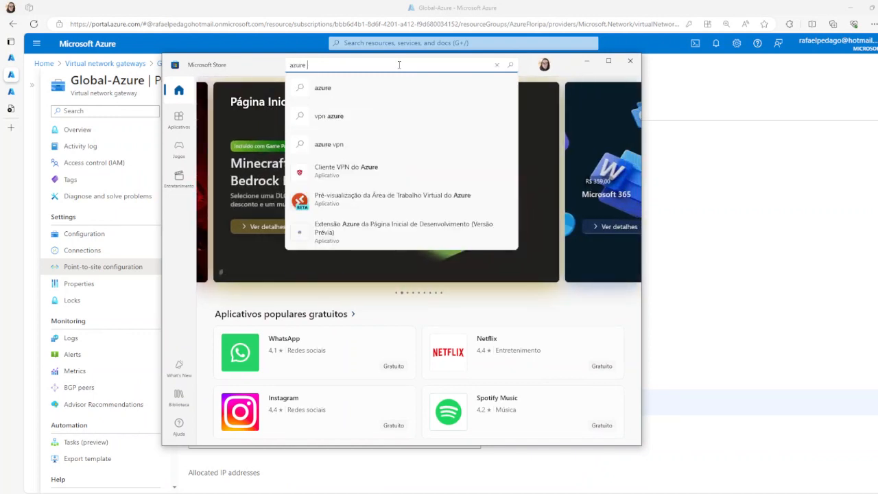
key(BackSpace)
text(vpn)
key(Return)
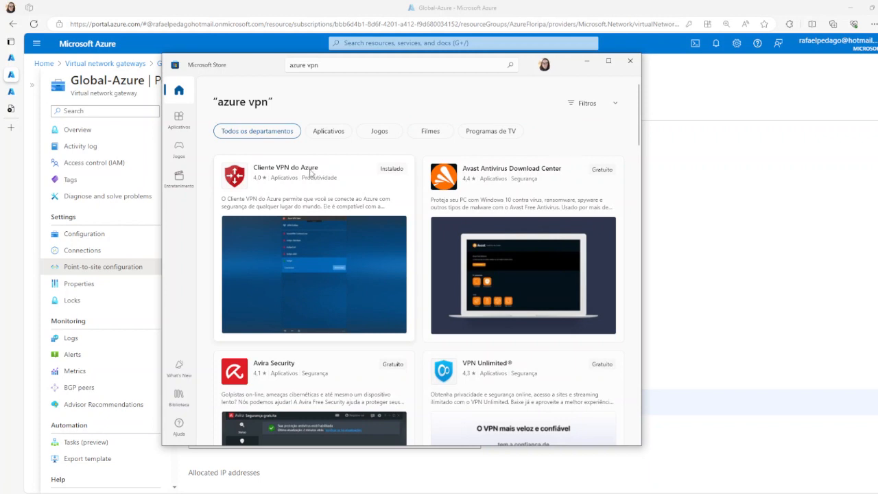
- Launch Cliente VPN do Azure from its store page, close the store, and refresh the client's VPN connections
click(324, 186)
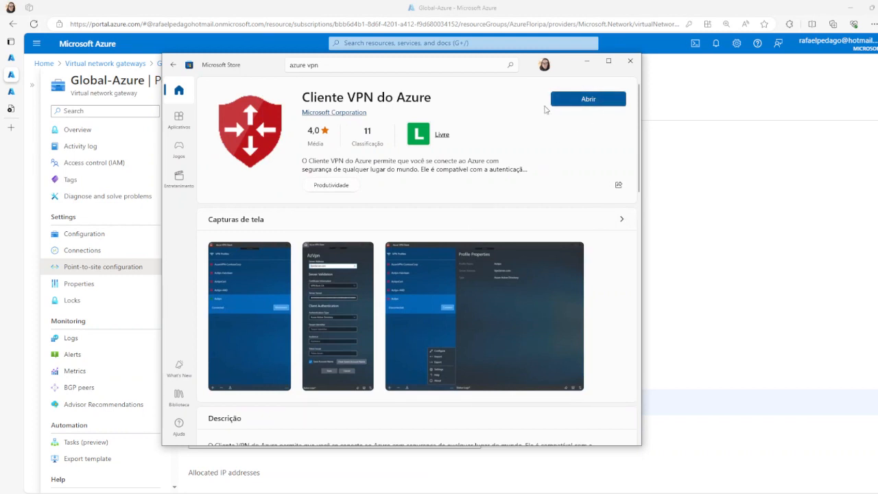
click(593, 103)
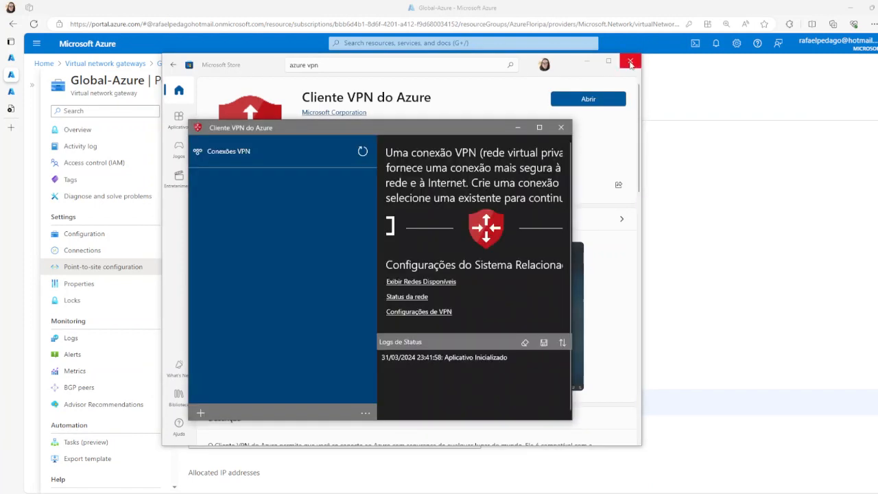
click(630, 61)
drag(434, 127, 446, 100)
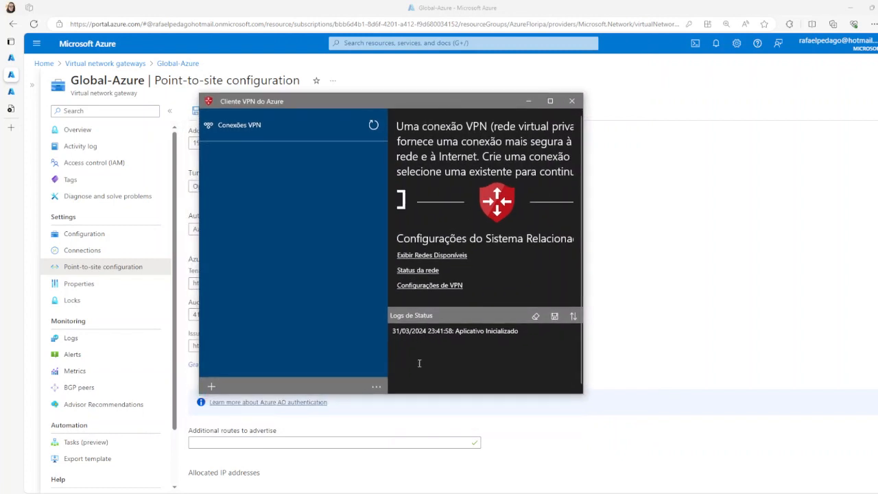
click(373, 125)
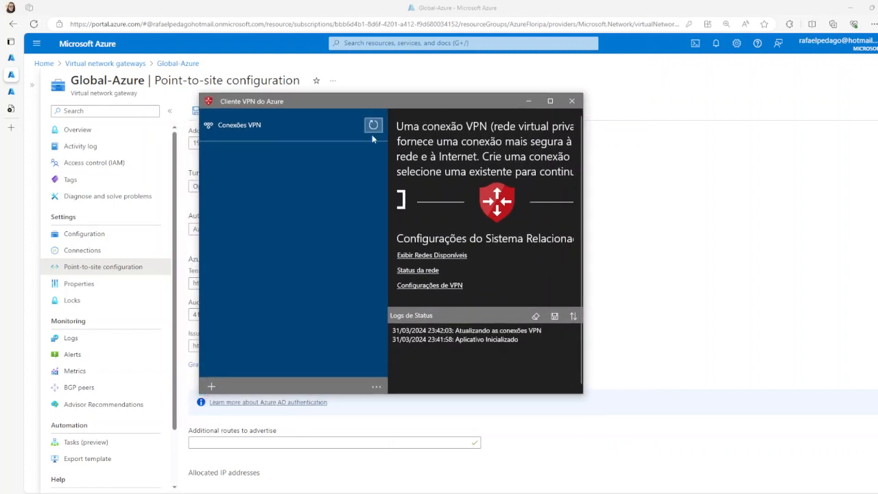
- Import the azurevpnconfig profile from the vpn-001 folder under Downloads into Cliente VPN do Azure
click(211, 386)
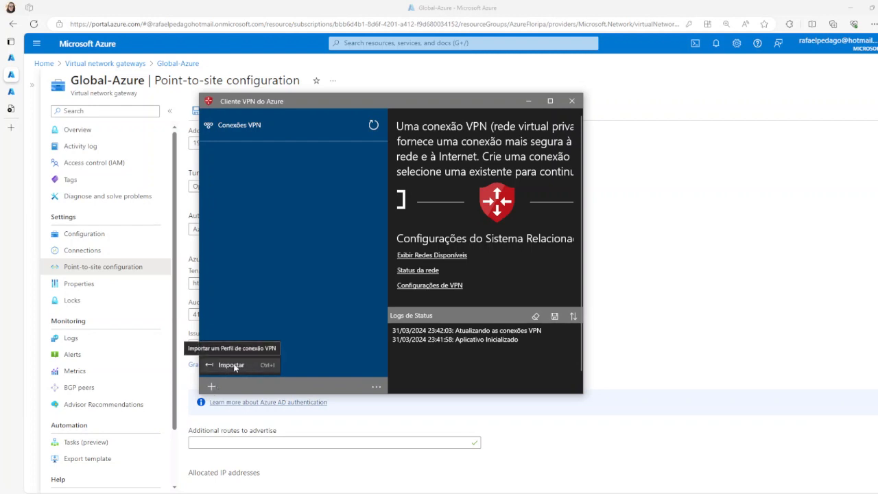
click(231, 365)
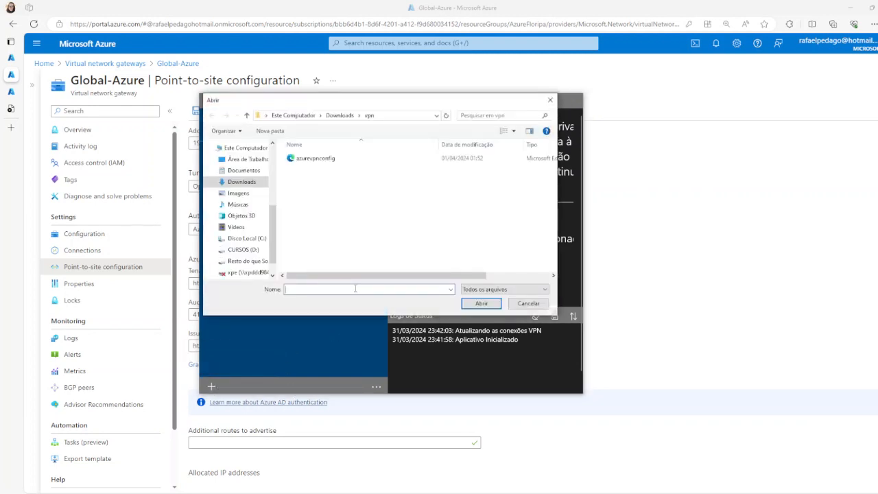
click(340, 115)
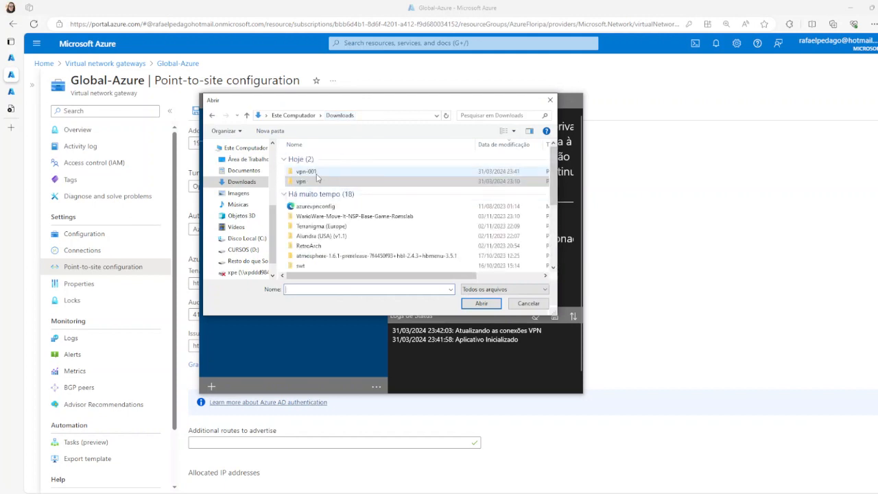
double_click(307, 173)
click(312, 159)
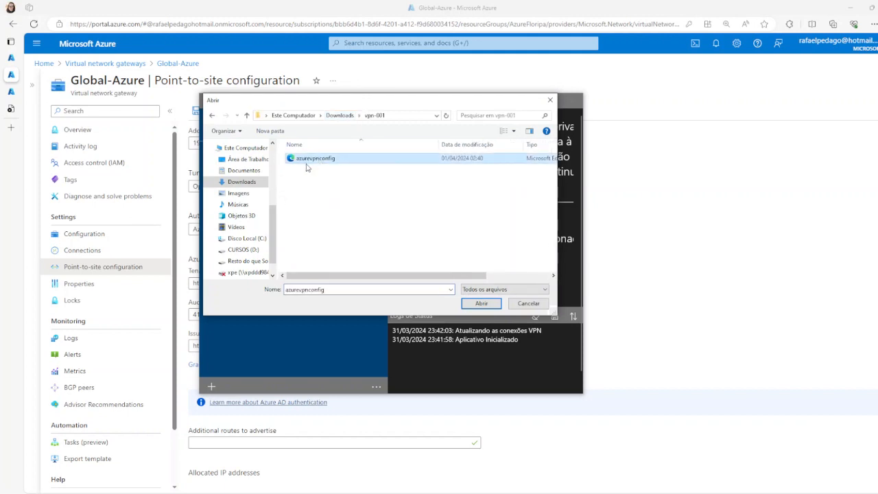
click(486, 308)
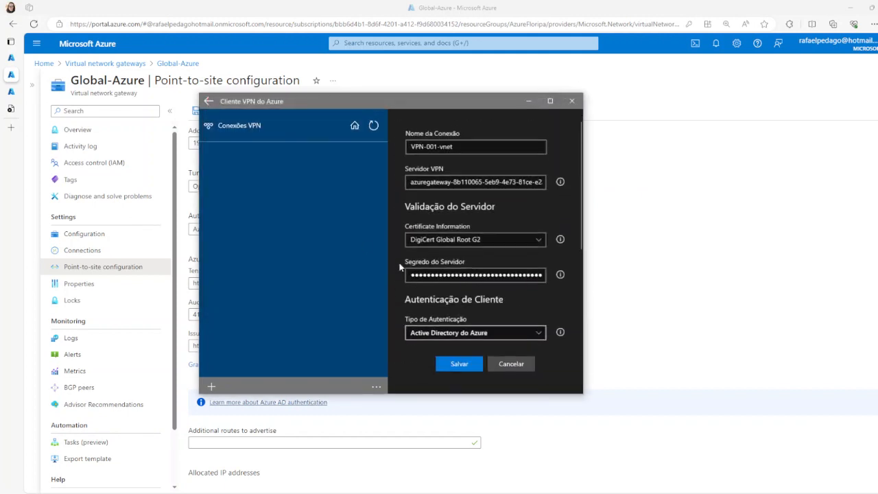
- Name the imported connection Global Azure, review its server and client authentication settings, and save it
drag(465, 143, 404, 144)
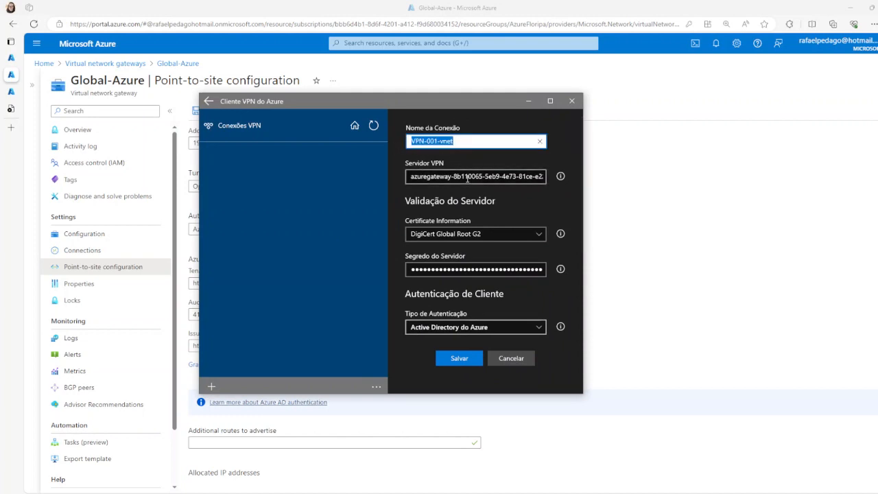
text(G)
key(BackSpace)
text(Global Azure)
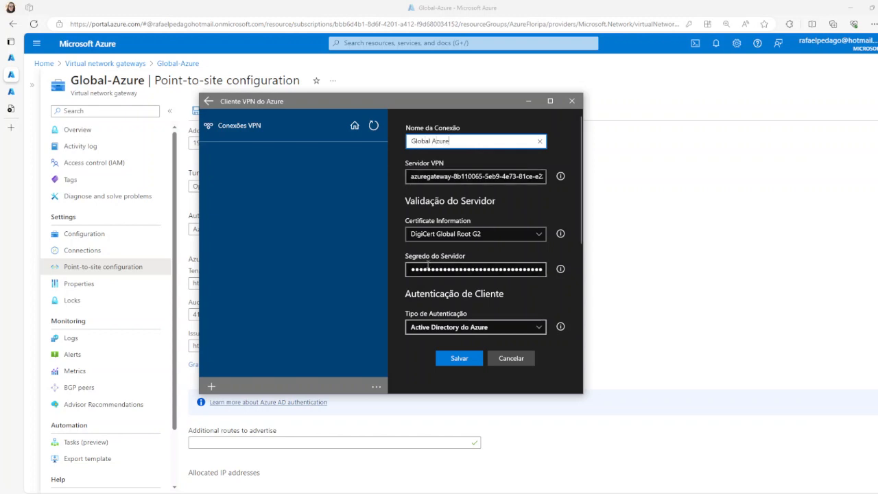
scroll(478, 279, down, 3)
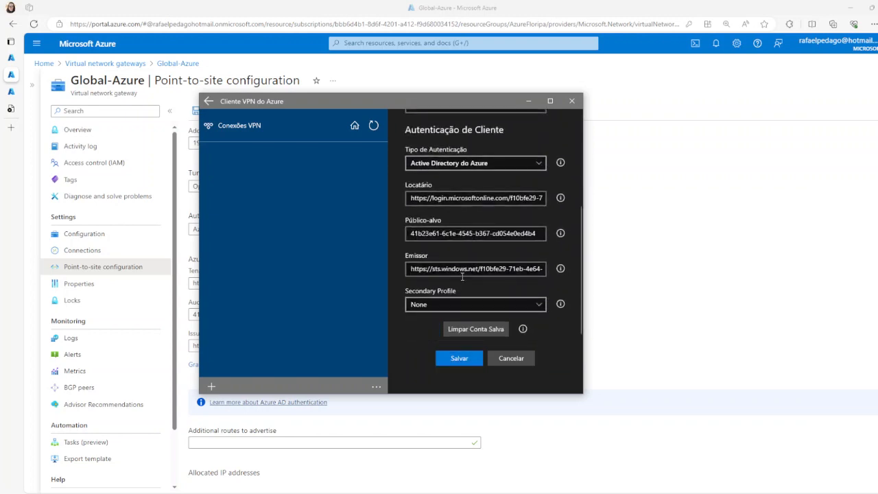
scroll(462, 277, up, 5)
scroll(474, 271, down, 4)
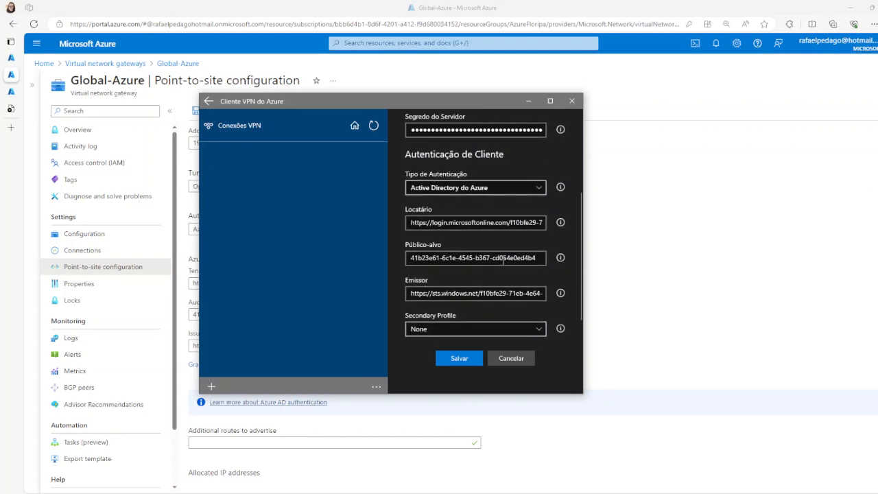
scroll(498, 280, down, 1)
scroll(501, 245, up, 5)
click(460, 358)
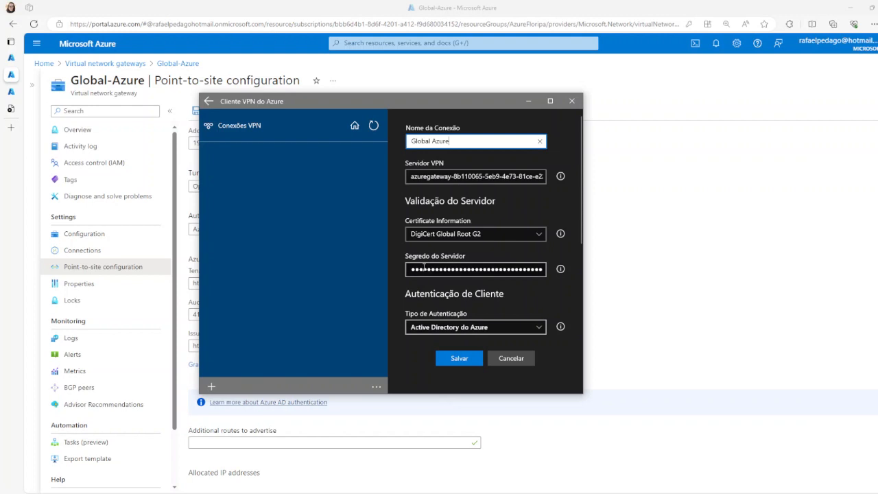
click(466, 362)
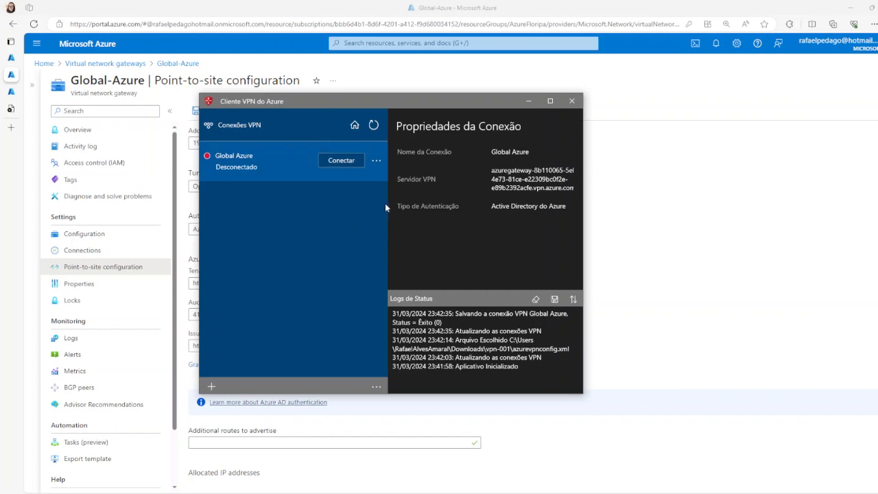
- Connect the Global Azure VPN with the listed work account and return to the browser
click(344, 164)
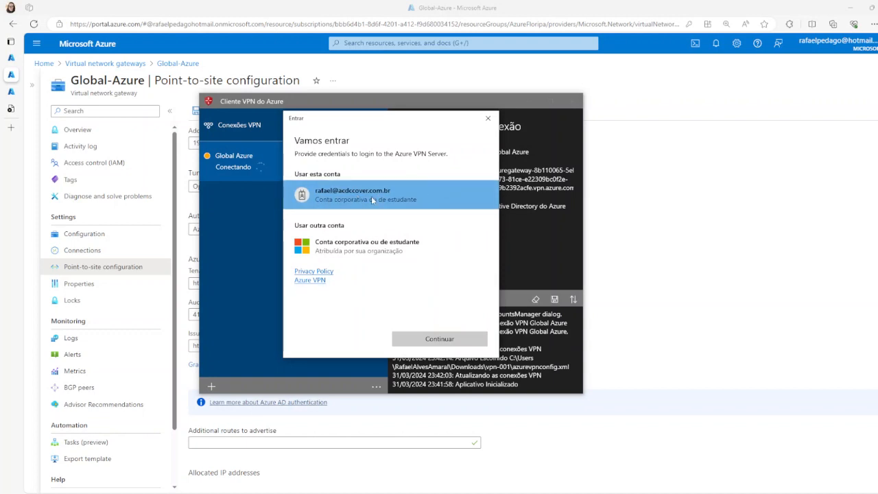
click(439, 339)
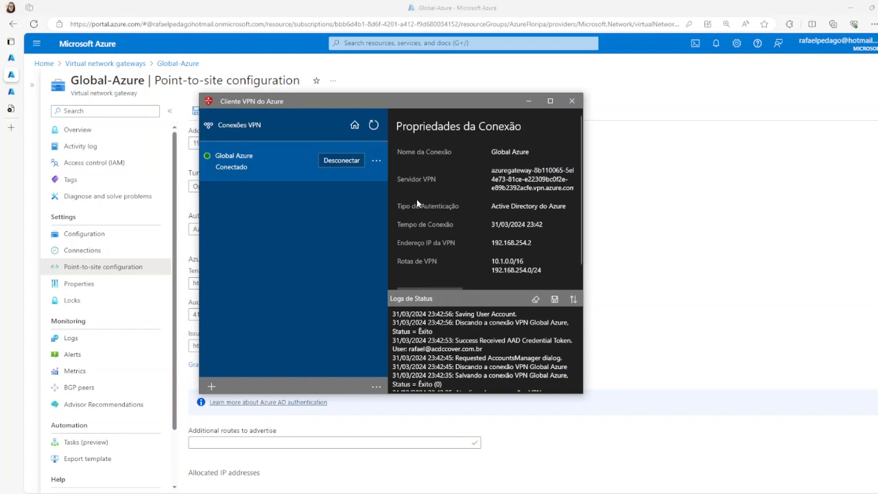
click(714, 239)
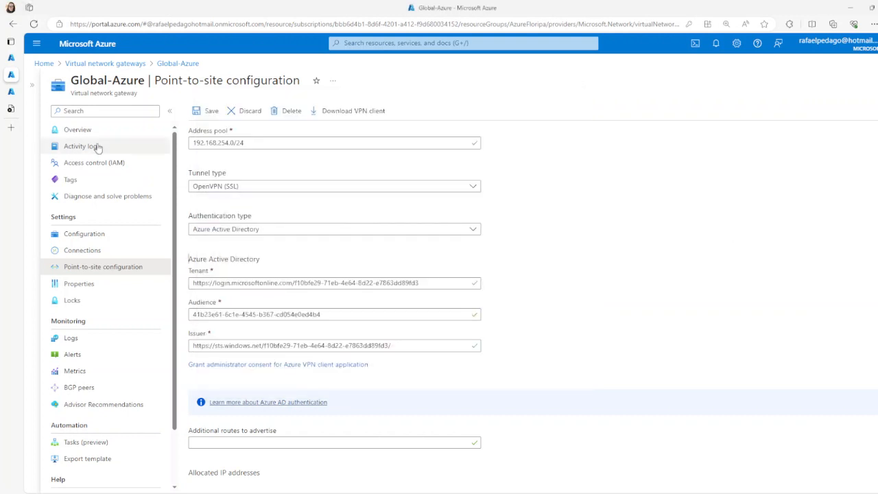
- Load the private address 10.1.0.4 in its existing browser tab
click(10, 108)
click(131, 25)
key(Return)
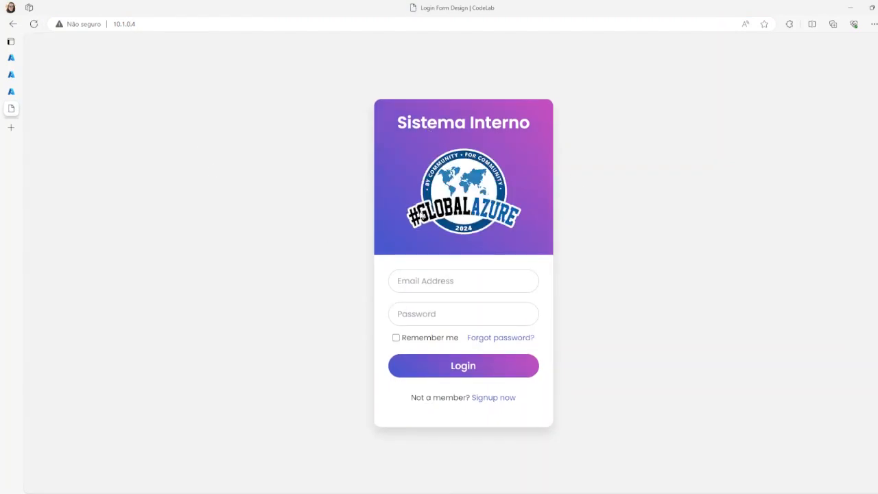
- Submit the Sistema Interno login form with a dummy e-mail entry and a dummy password
click(478, 275)
text(ffasfas)
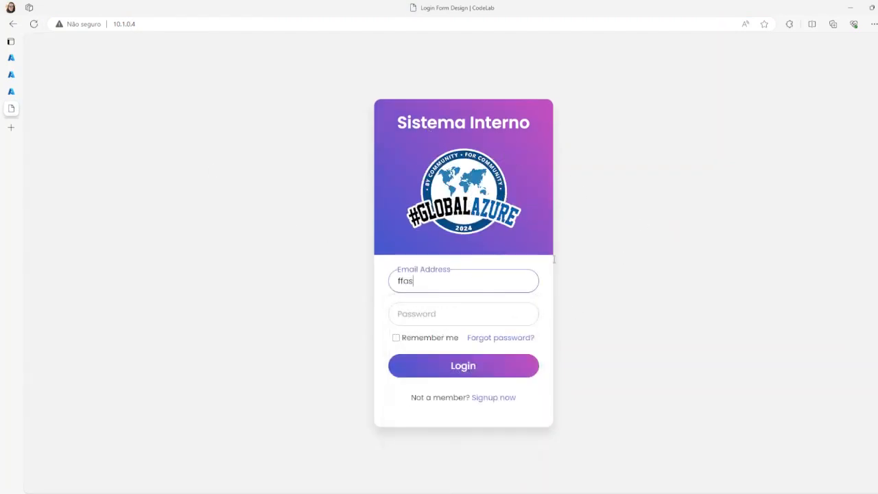
click(468, 314)
text(ffasfas)
click(490, 369)
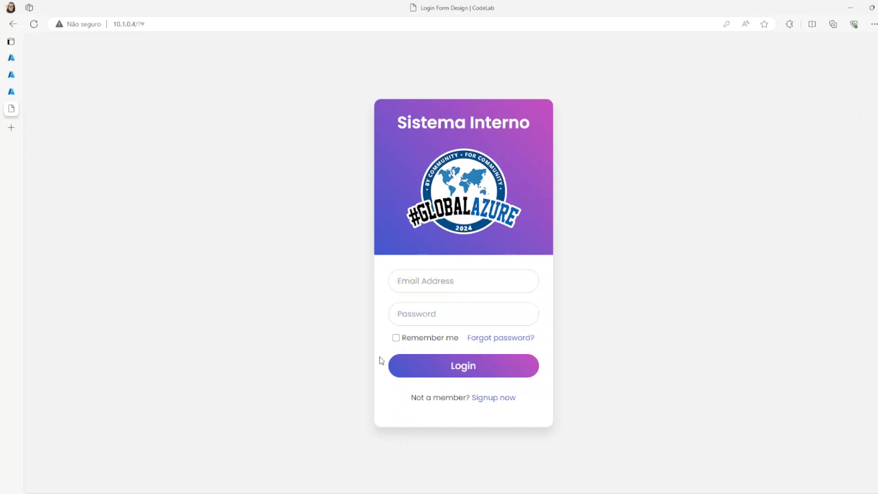
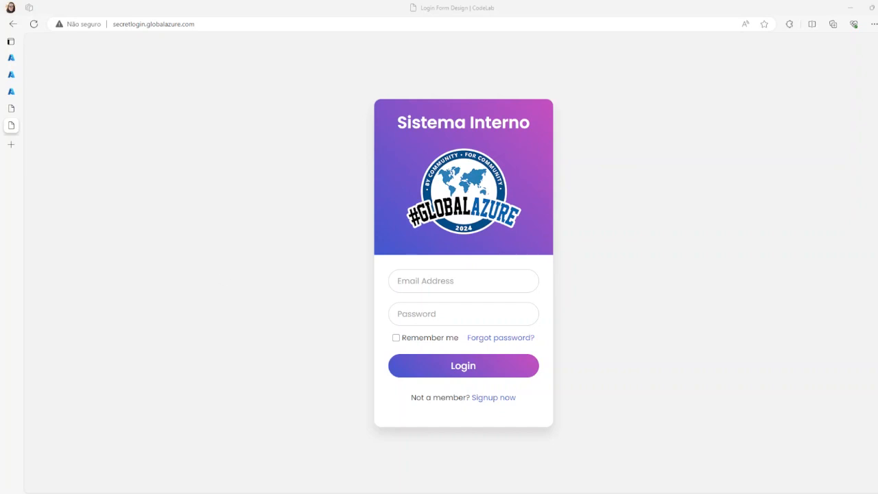
drag(824, 492, 497, 107)
text(p)
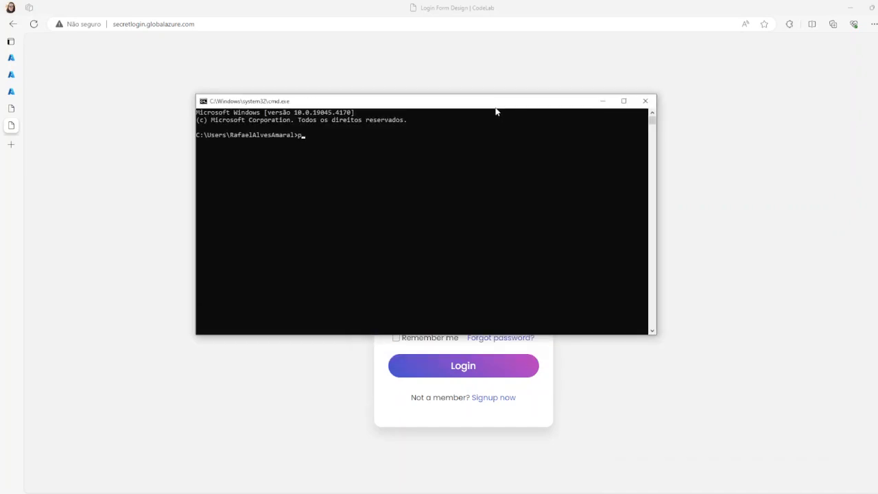
text(ing)
text(http://secretlogin.globalazure.com)
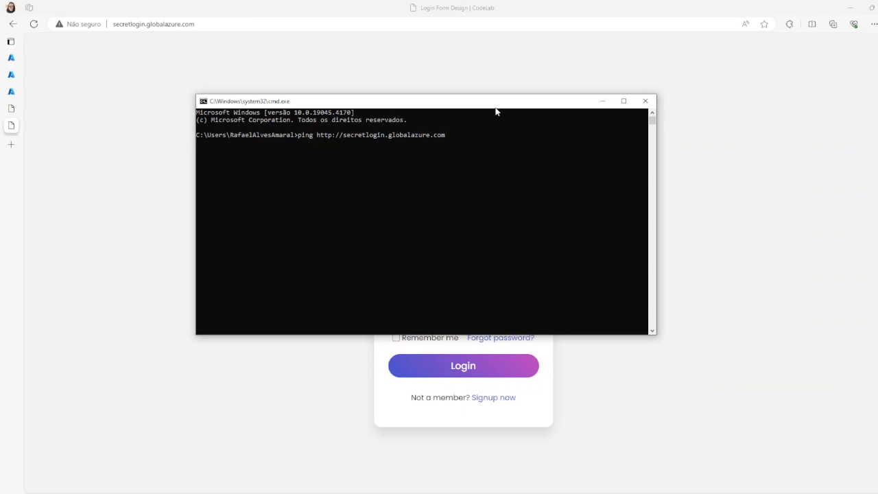
key(BackSpace)
key(BackSpace)
key(BackSpace)
key(BackSpace)
key(BackSpace)
key(BackSpace)
key(BackSpace)
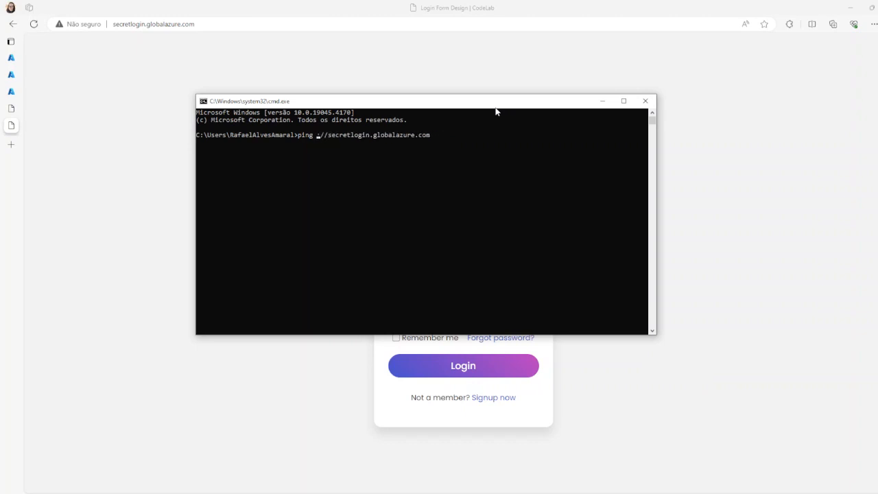
key(Return)
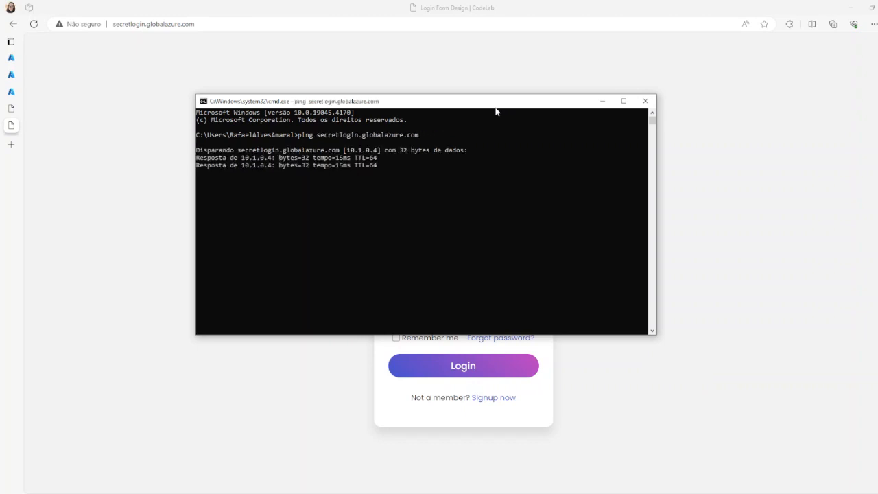
- Inspect the resolved address in the ping output, and close the Command Prompt and the secretlogin.globalazure.com page
drag(347, 151, 379, 156)
click(420, 204)
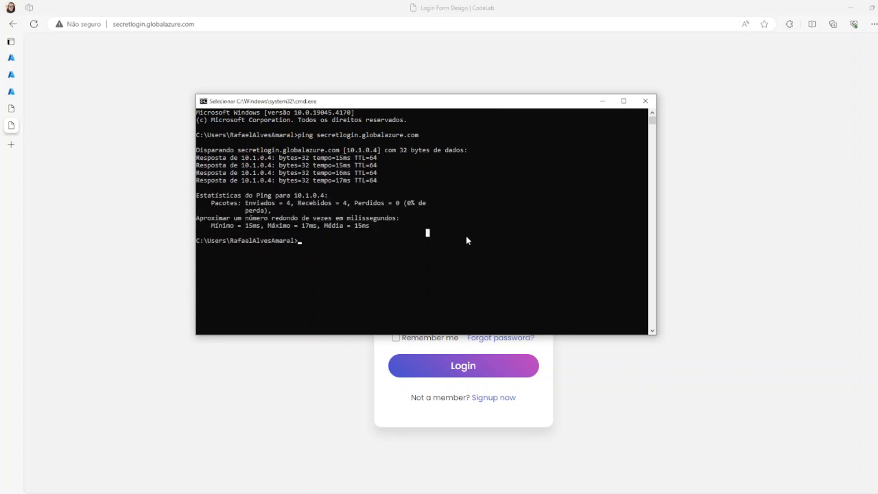
click(367, 233)
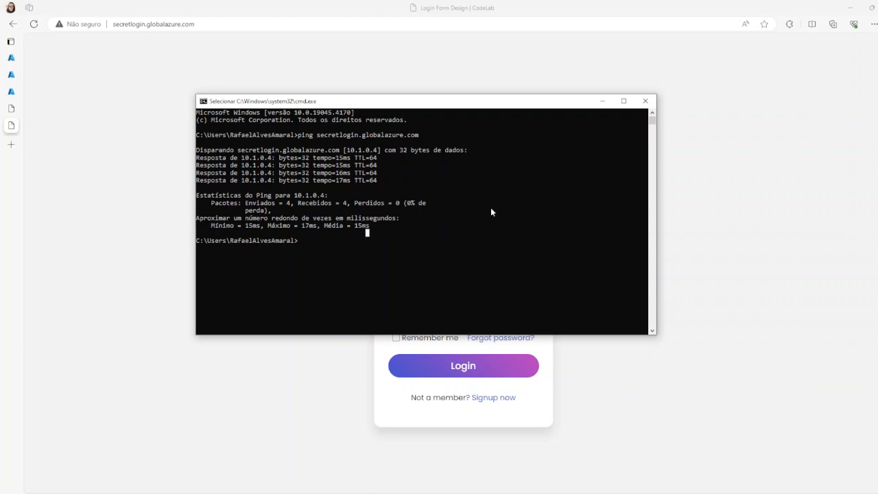
click(646, 102)
mouse_move(5, 127)
click(107, 126)
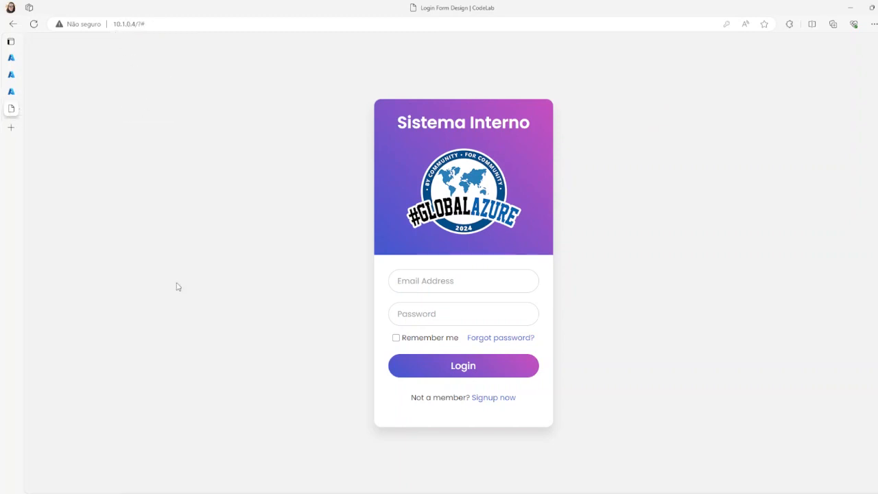
- Disconnect the Global Azure VPN in Cliente VPN do Azure and reload the 10.1.0.4 page in the browser
key(alt+Tab)
click(341, 159)
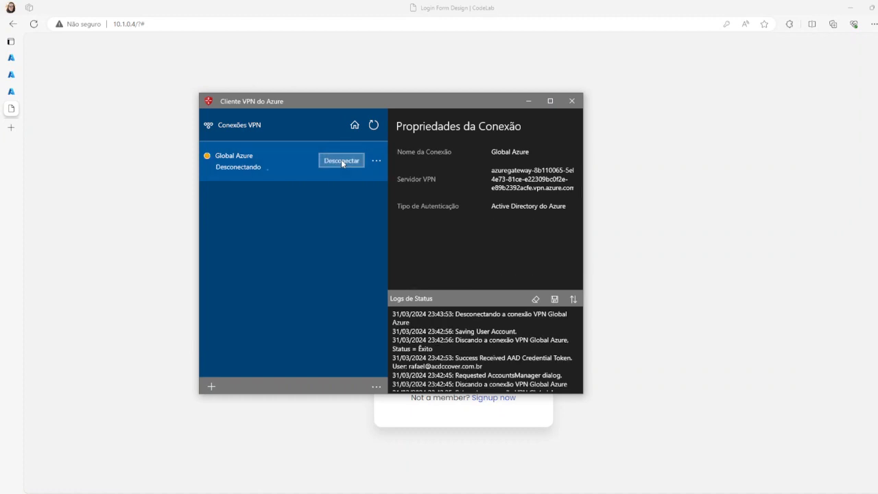
click(211, 11)
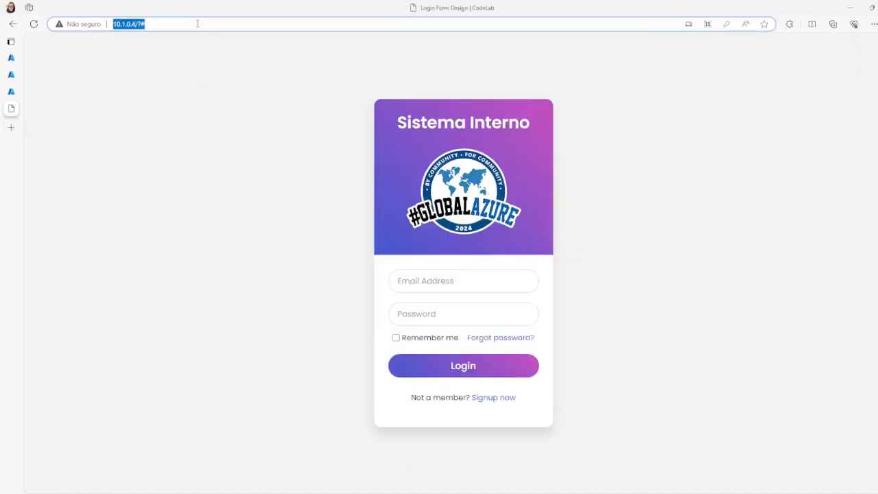
key(Return)
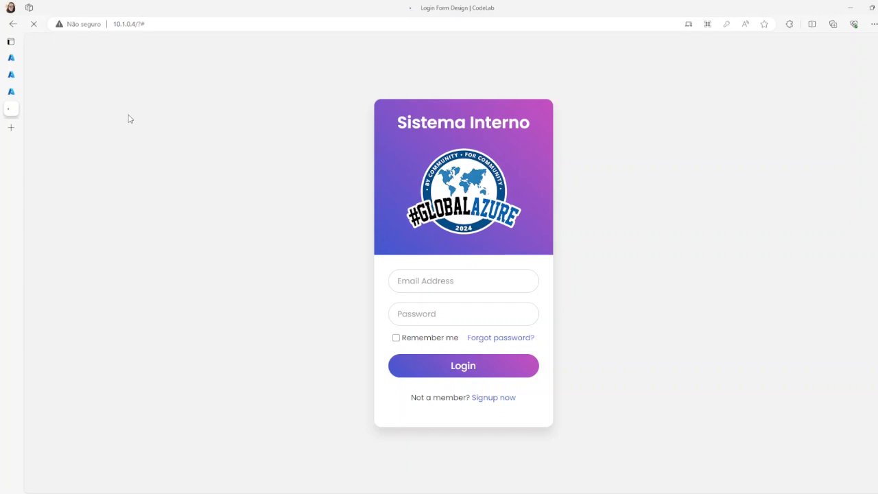
- Return to the enterprise applications list in the Azure portal and open the Azure VPN application's overview
click(12, 93)
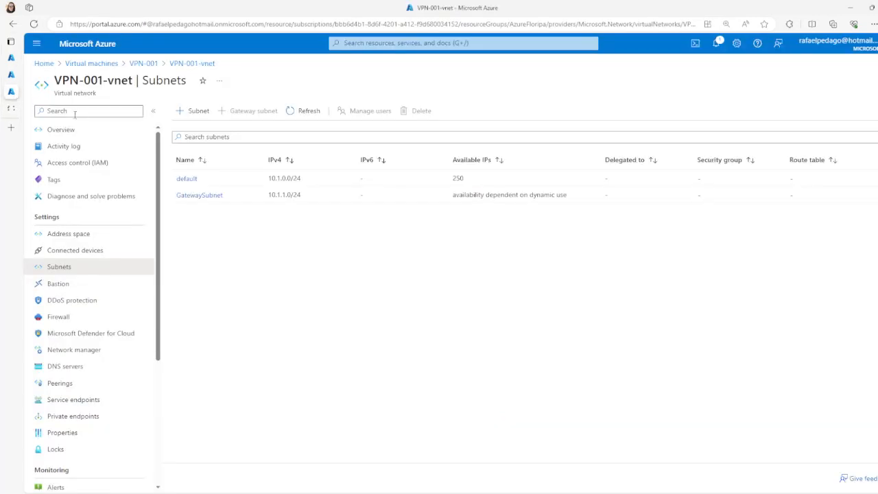
click(11, 77)
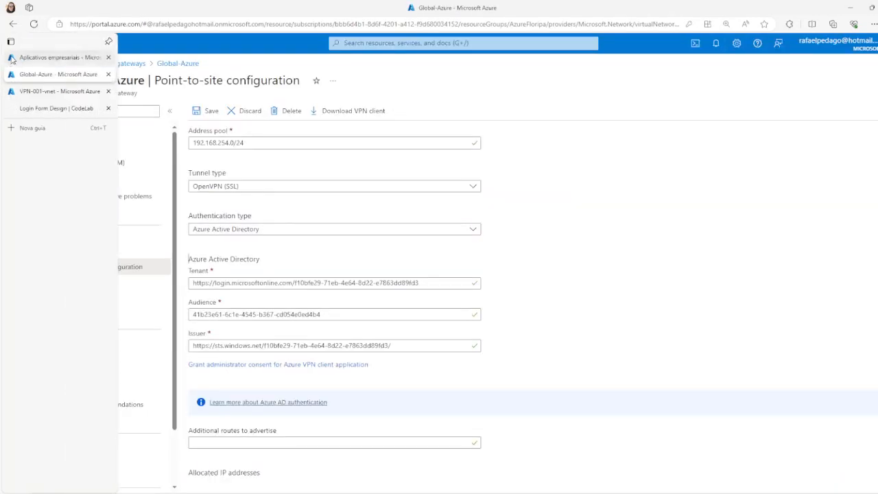
click(20, 58)
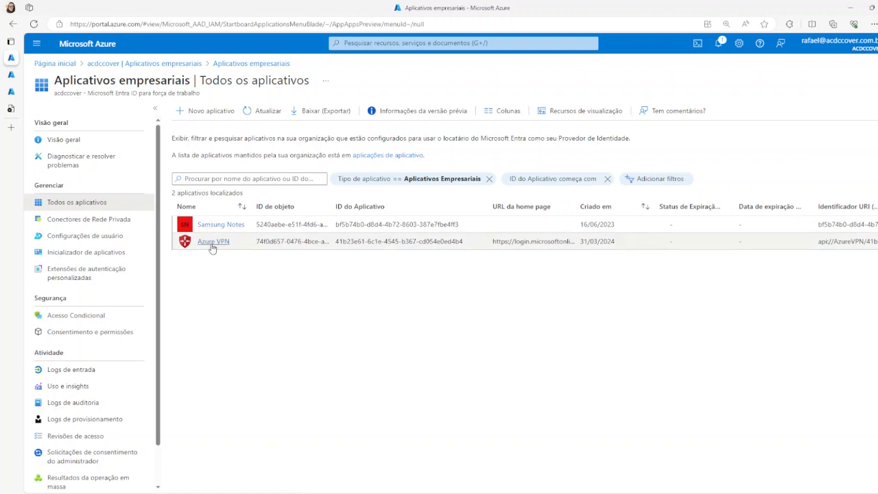
click(212, 241)
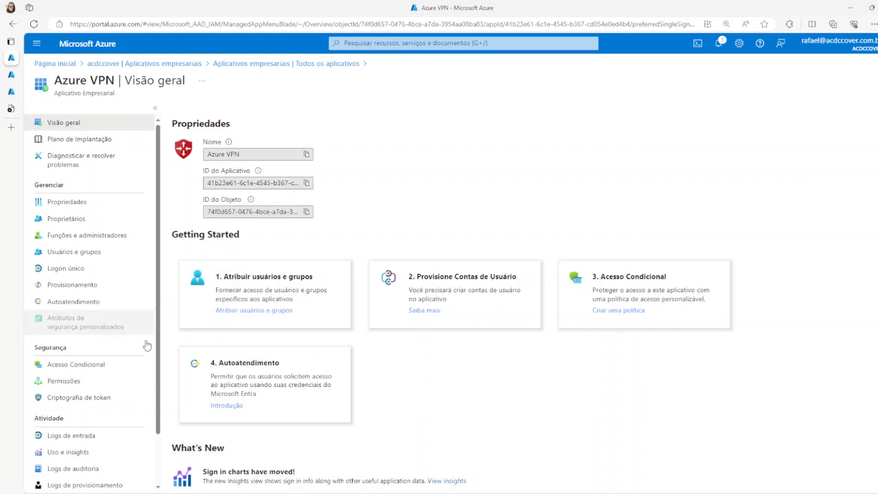
- Switch to Cliente VPN do Azure, clear the saved account in the Global Azure connection's configuration, and save it
click(221, 493)
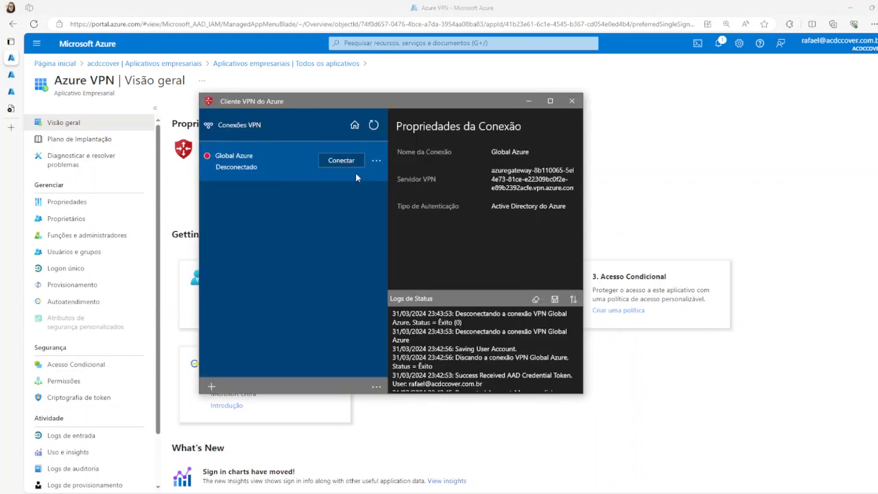
click(375, 161)
click(345, 355)
click(376, 162)
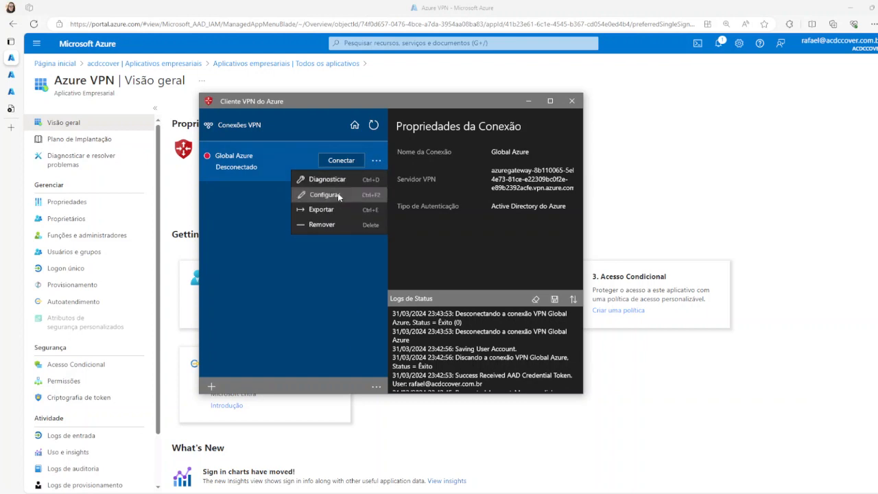
click(355, 196)
scroll(474, 288, down, 4)
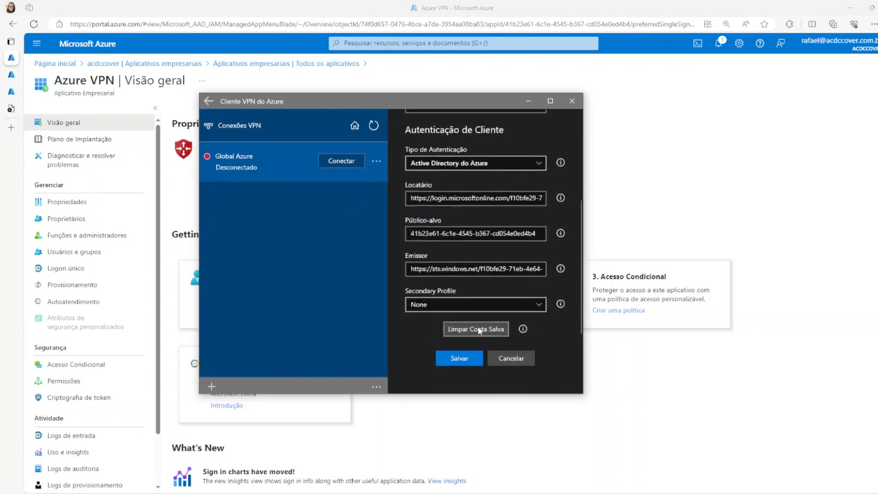
click(458, 359)
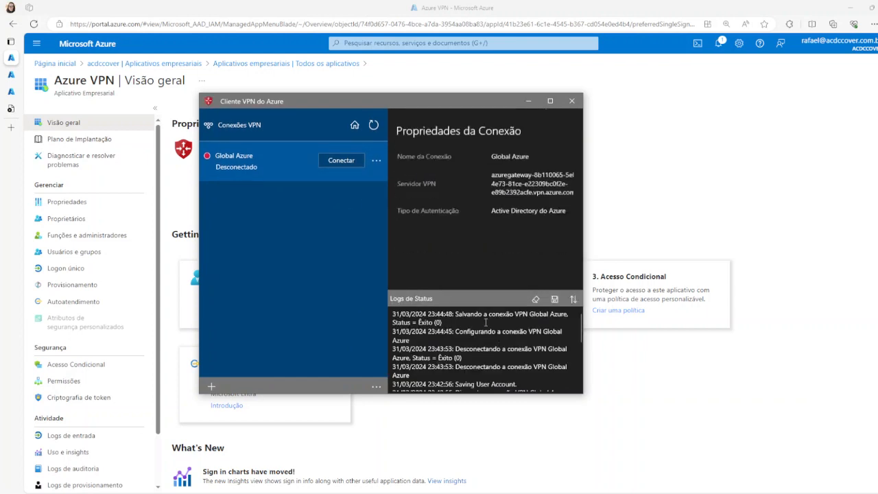
- Connect the Global Azure VPN with another work or school account, entering the second test user's e-mail and password
click(329, 160)
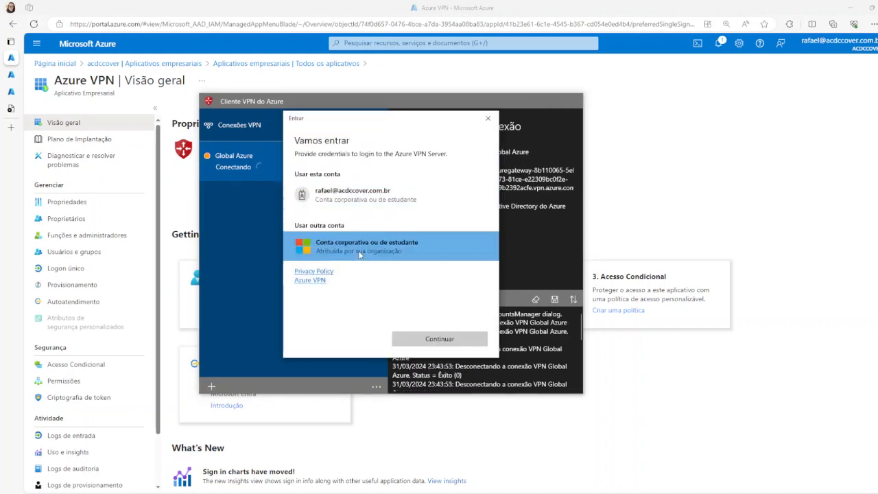
click(430, 337)
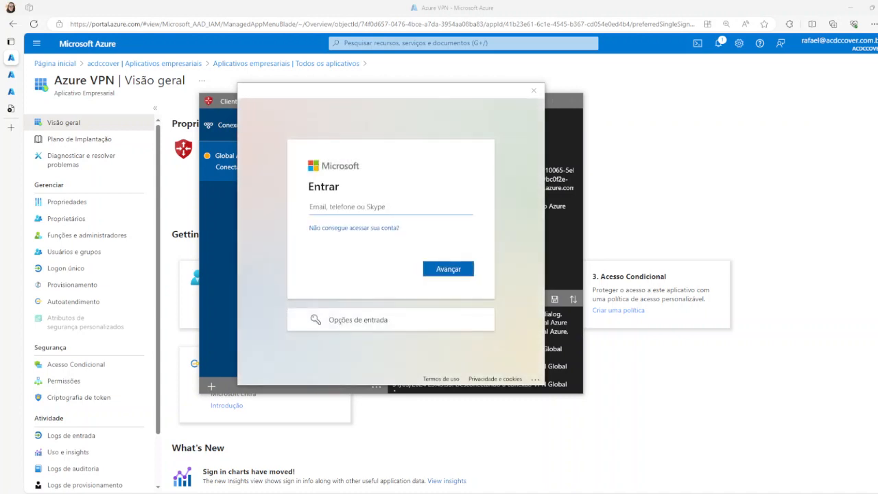
click(344, 208)
key(ctrl+v)
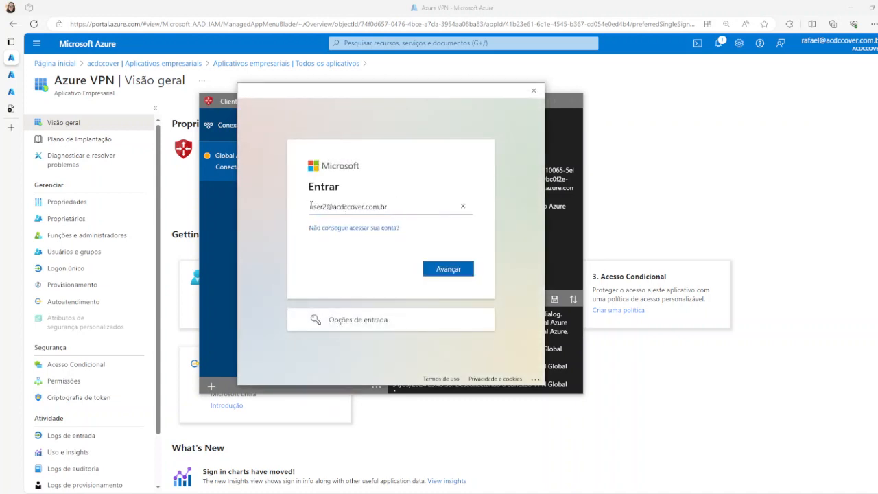
click(457, 271)
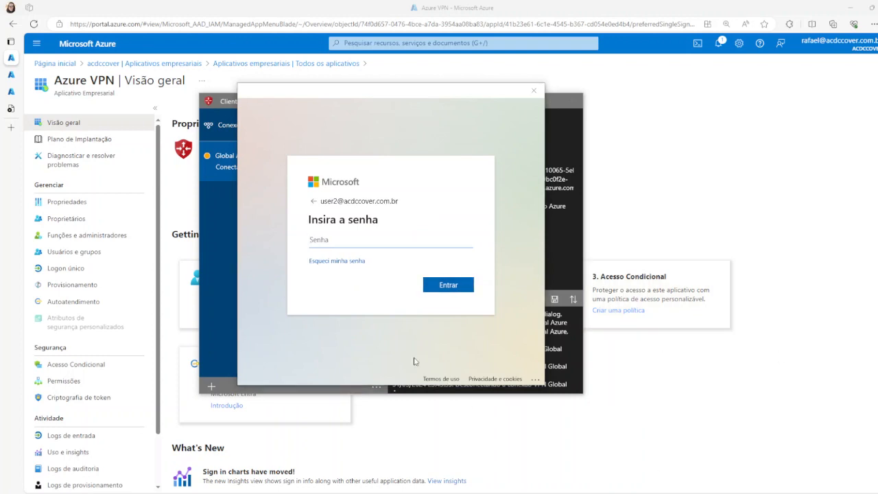
click(412, 243)
text(a)
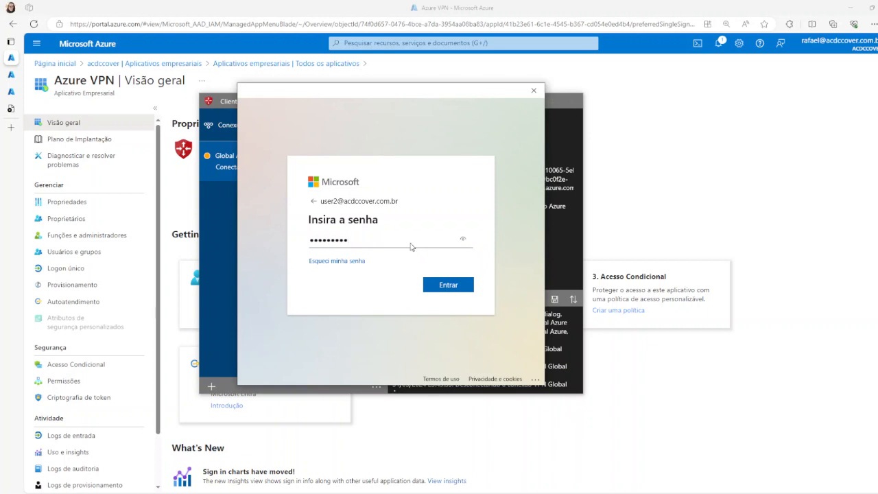
key(Return)
click(258, 199)
click(349, 339)
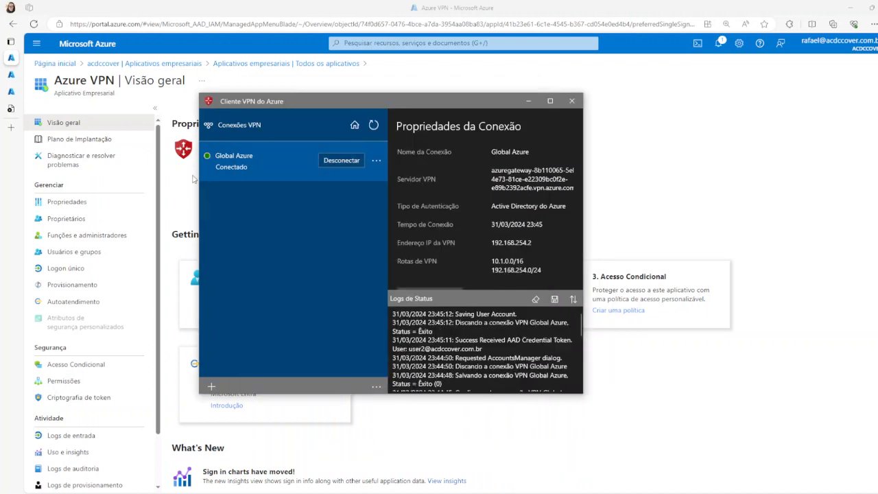
- Reload the 10.1.0.4 page in the browser to check access, and return to Global-Azure's point-to-site configuration
click(11, 109)
click(147, 24)
key(Return)
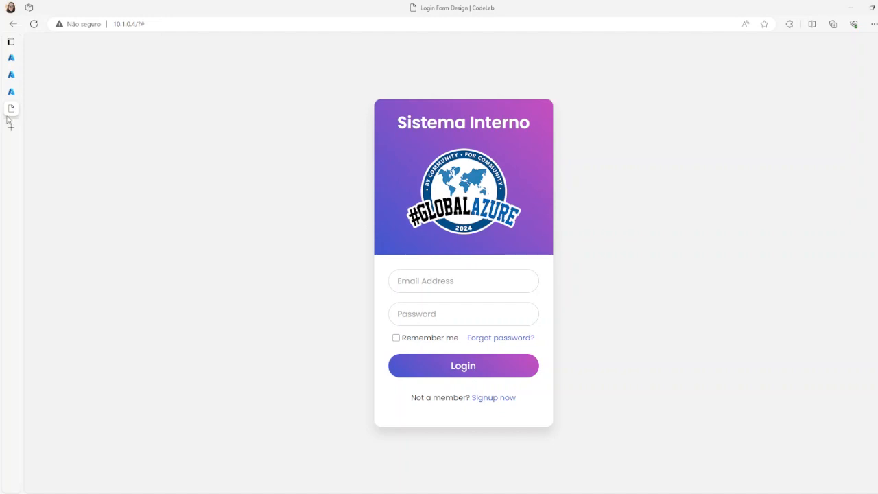
mouse_move(16, 109)
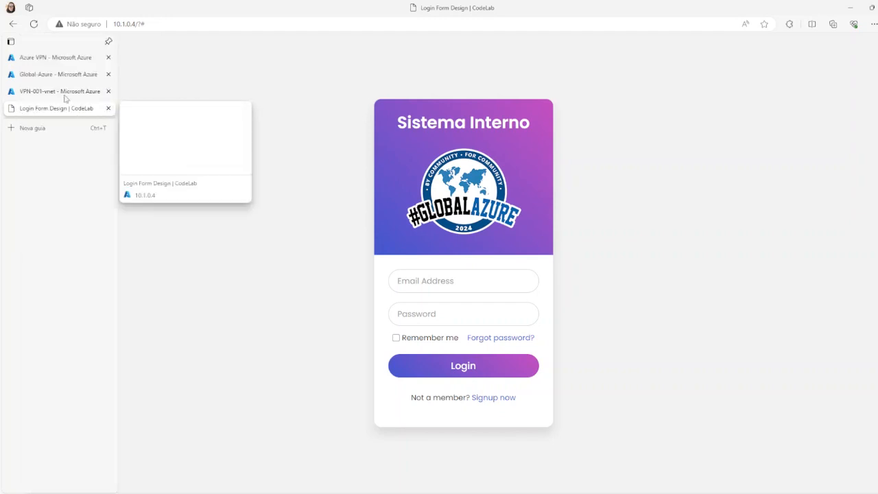
click(60, 74)
click(41, 91)
click(41, 75)
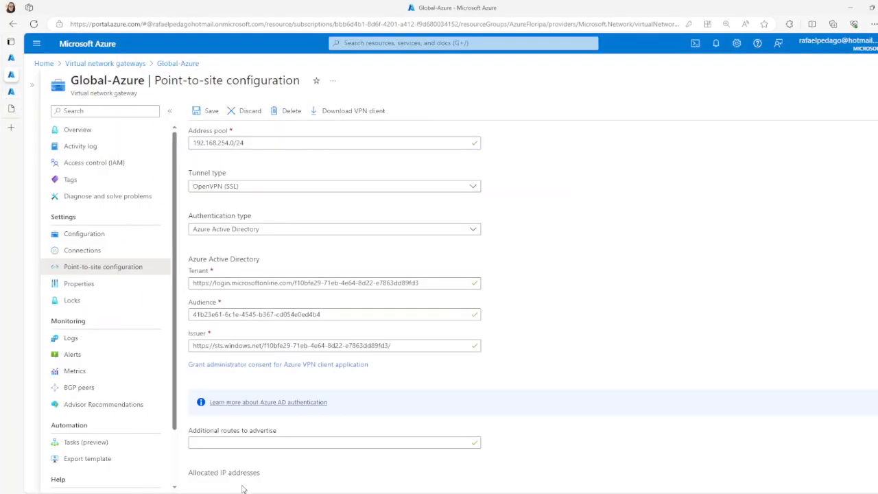
- Disconnect the Global Azure VPN in Cliente VPN do Azure, clear its saved account, and save the connection configuration
click(245, 493)
click(351, 163)
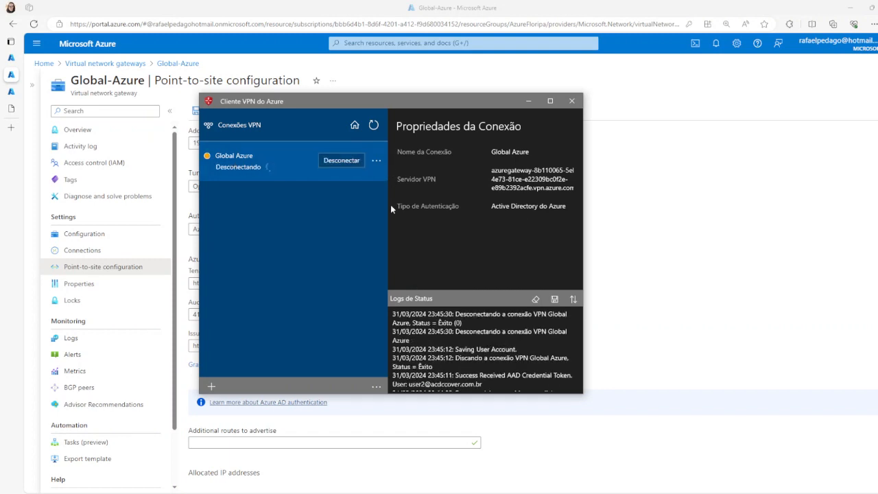
click(377, 161)
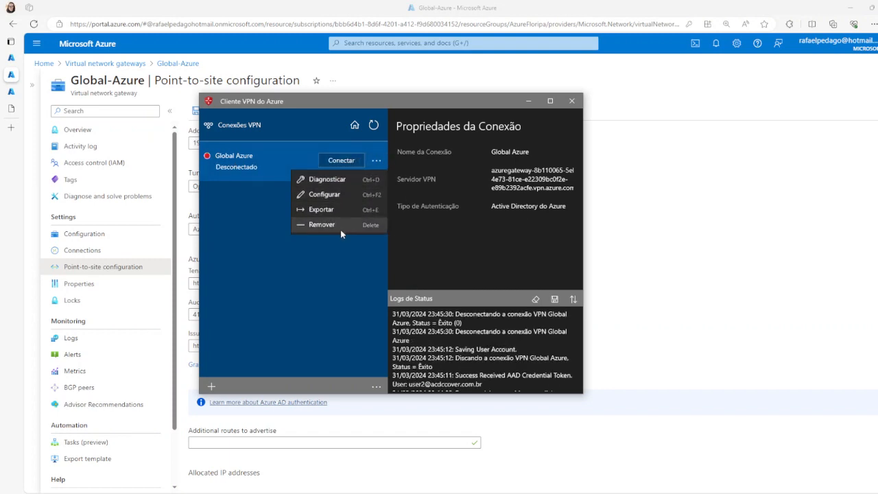
click(336, 195)
scroll(480, 274, down, 5)
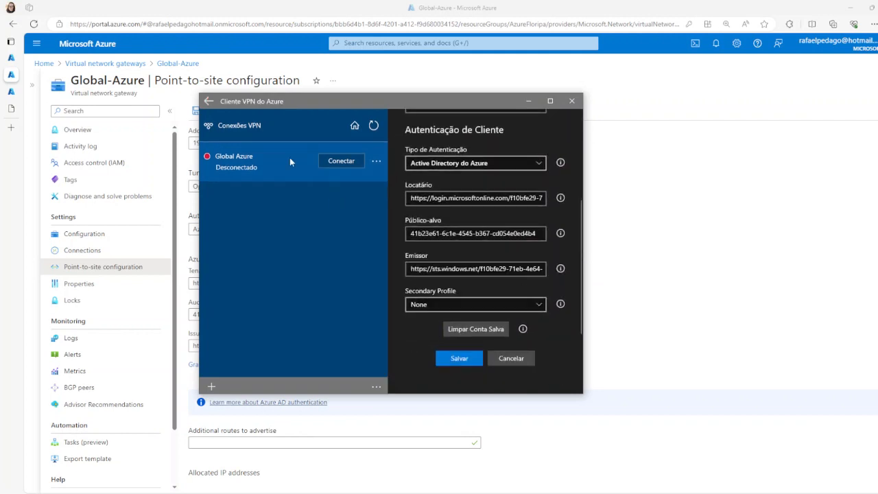
click(460, 358)
scroll(513, 357, down, 5)
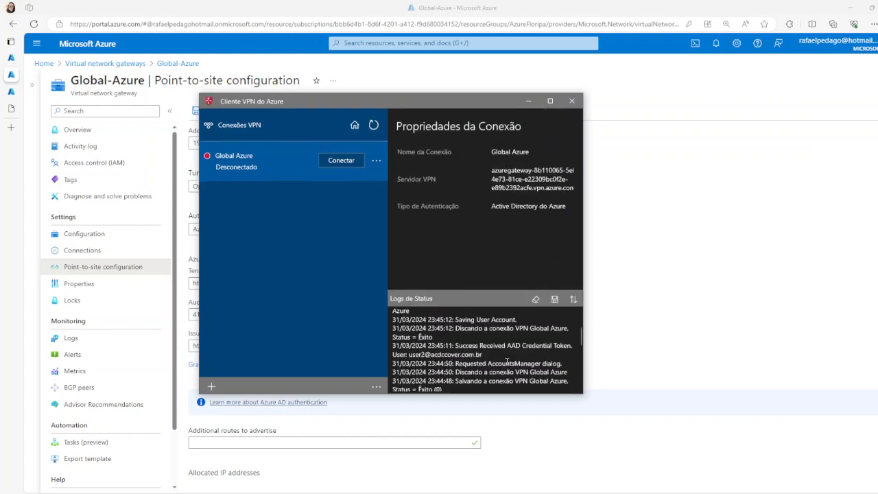
scroll(513, 357, up, 5)
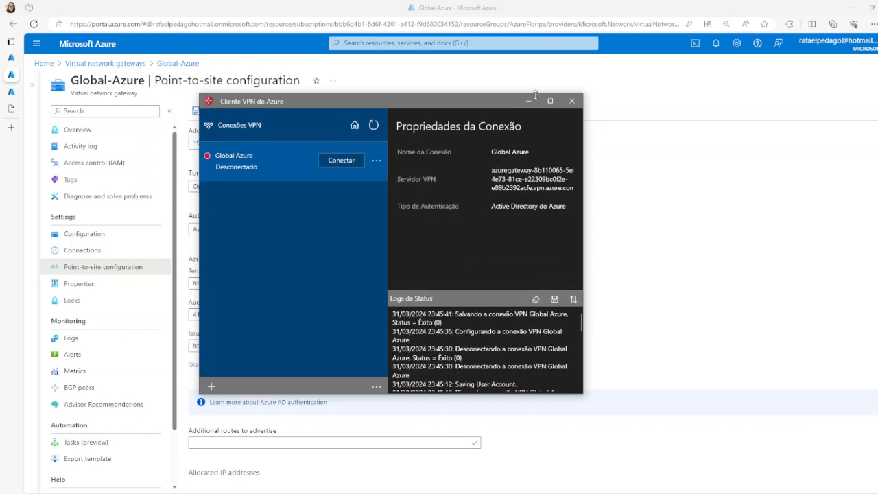
- Return to the Azure VPN application in the Azure portal, set its "Atribuição necessária?" property to Sim, and save
click(529, 101)
click(12, 58)
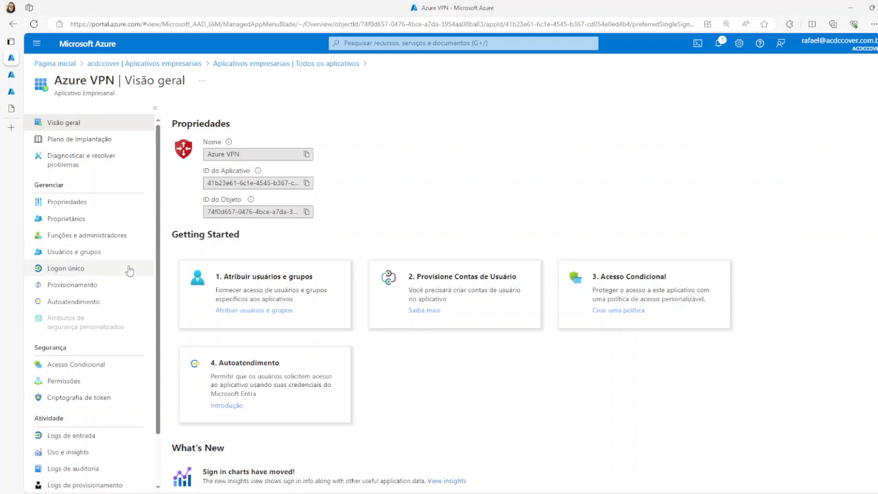
click(76, 253)
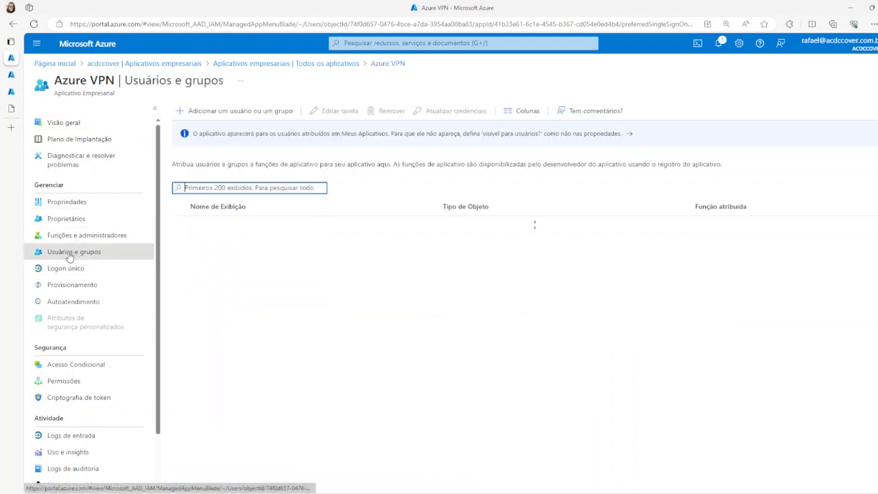
click(69, 219)
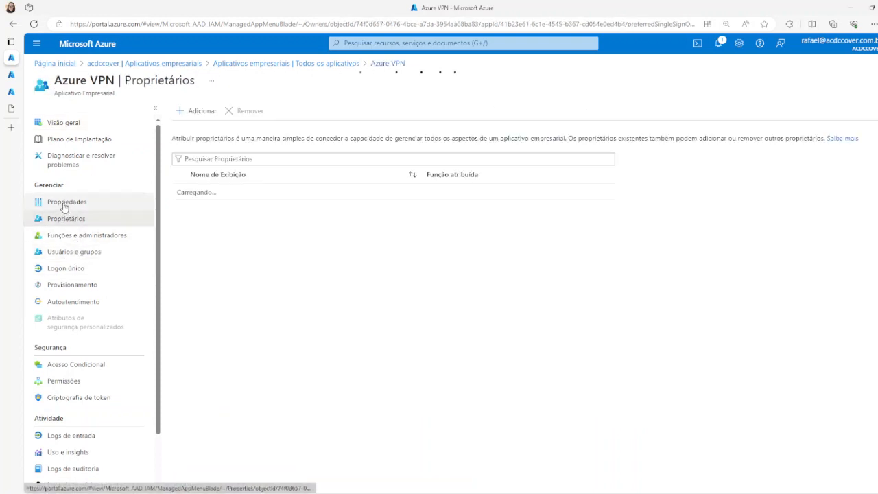
click(65, 204)
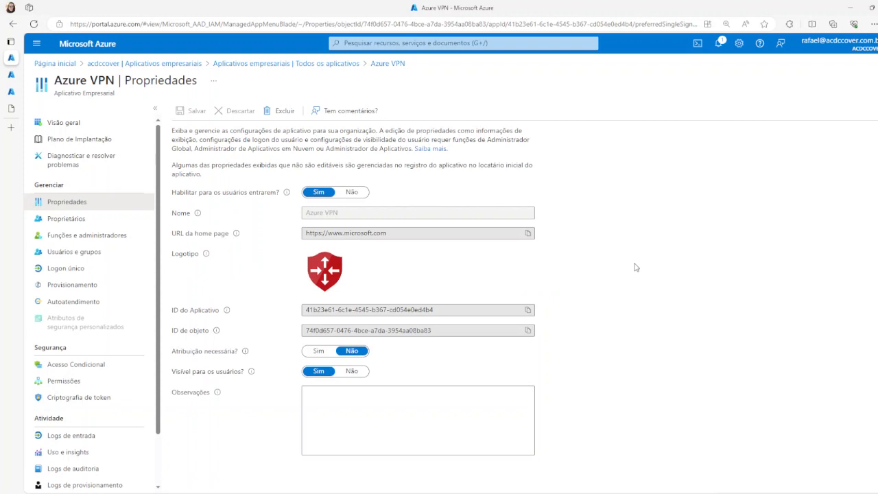
drag(175, 353, 402, 349)
click(402, 347)
click(319, 351)
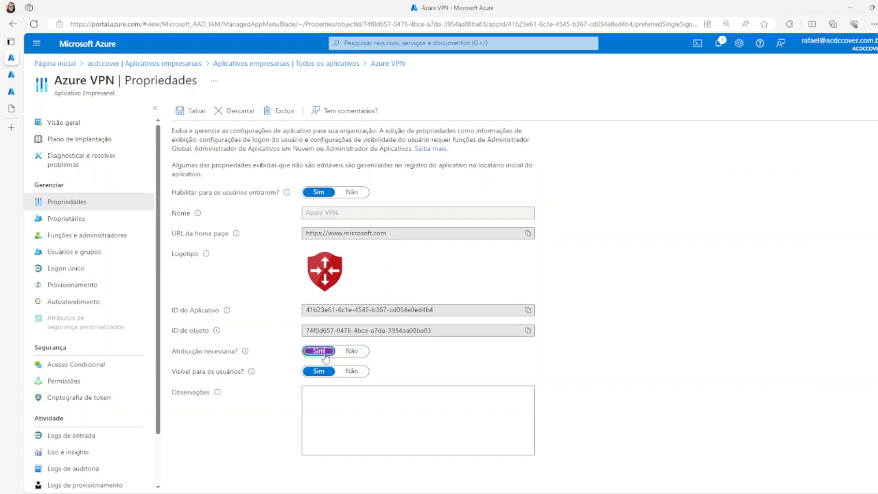
click(195, 111)
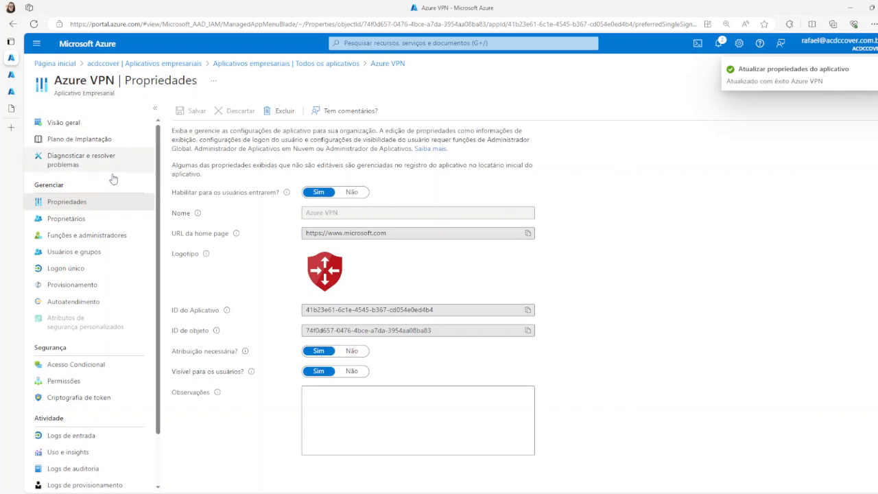
- Inspect the user assigned under Azure VPN's users and groups, and return to the assignment list
click(79, 253)
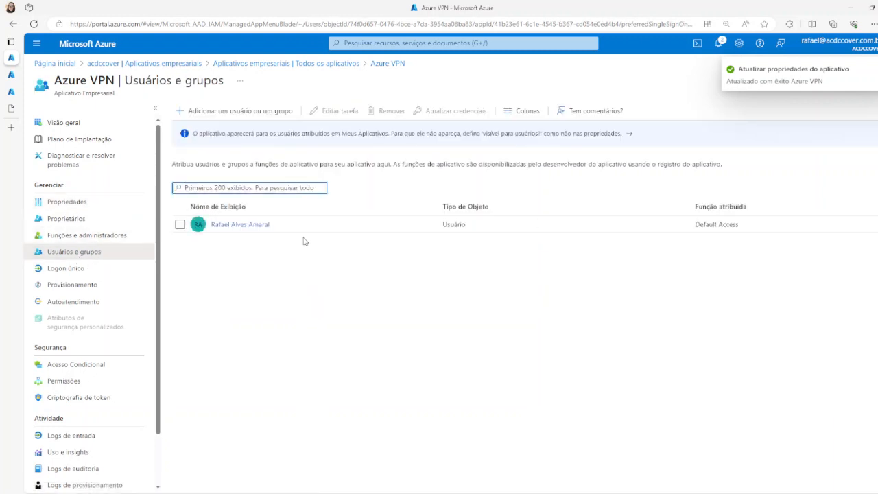
click(255, 224)
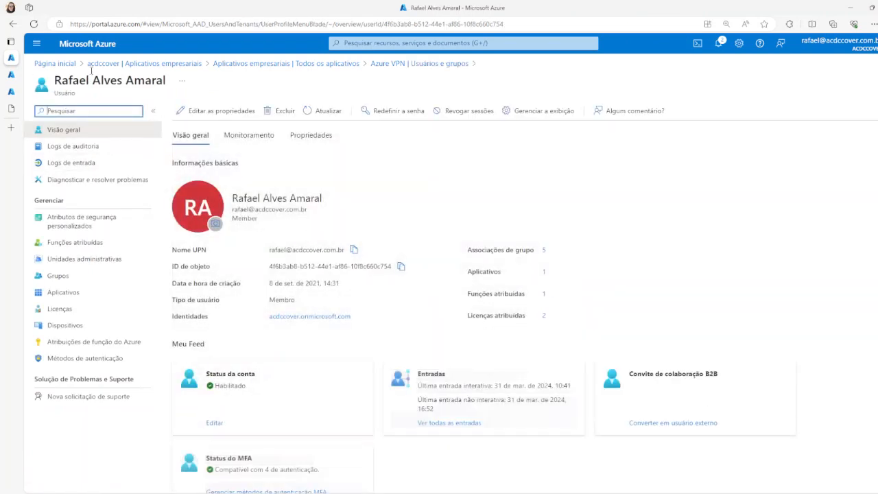
click(12, 23)
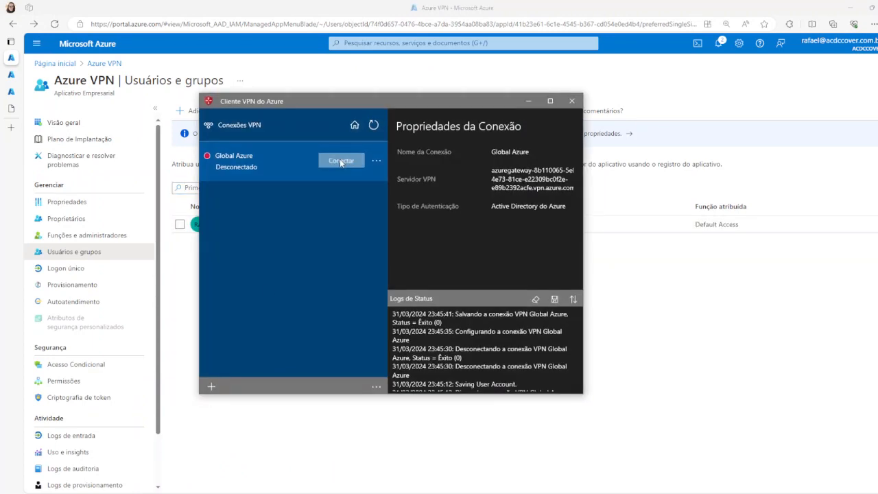
- Try to connect the Global Azure VPN with the second test user's e-mail and password, and close the sign-in window
click(341, 159)
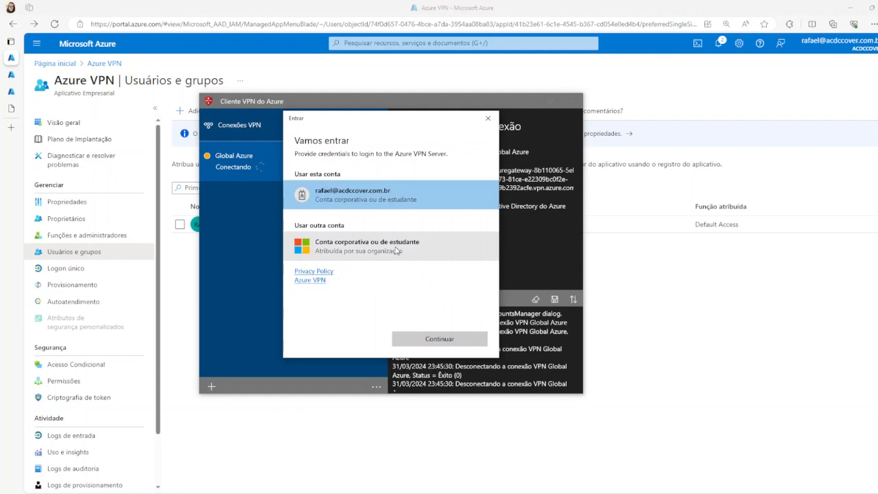
click(351, 251)
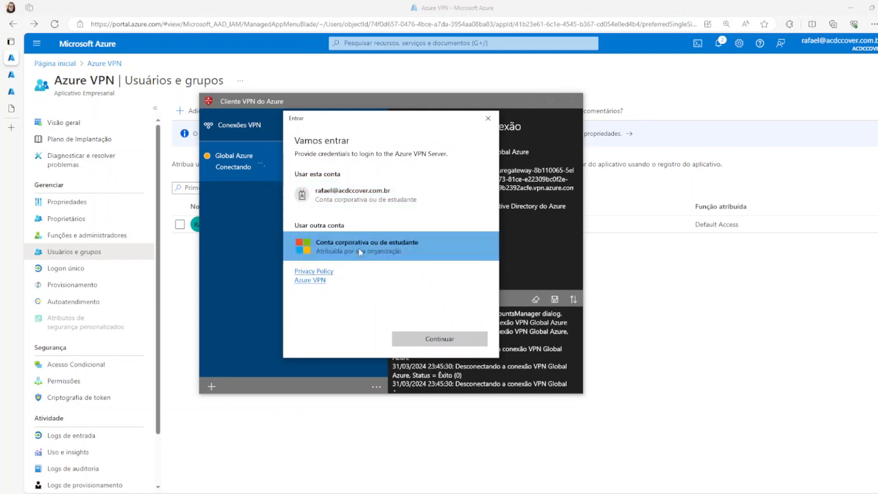
click(439, 338)
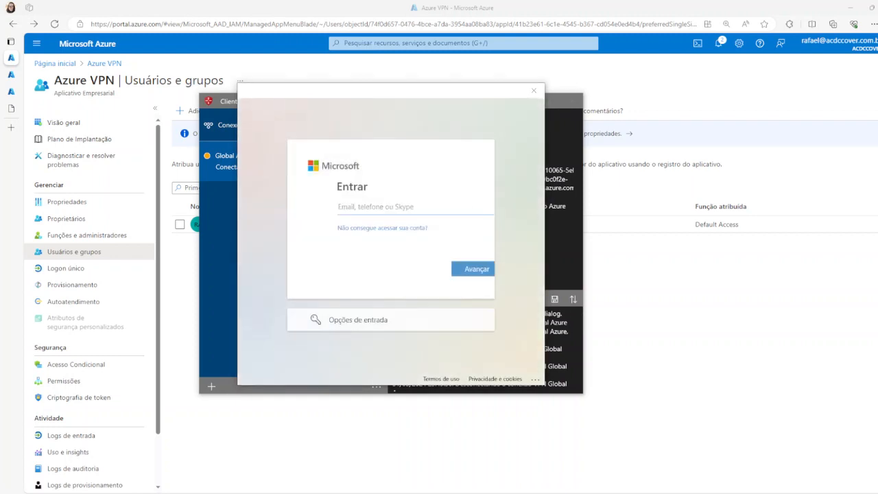
click(382, 205)
key(ctrl+v)
click(450, 272)
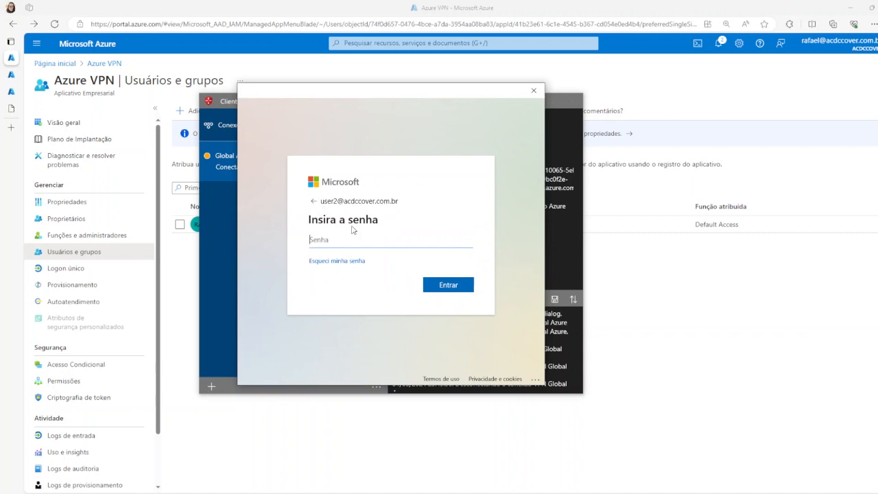
text(••)
key(Return)
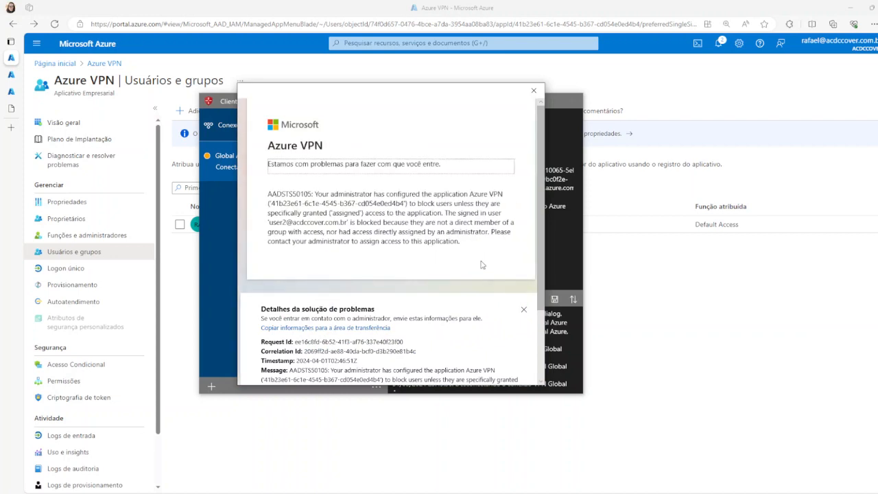
click(322, 204)
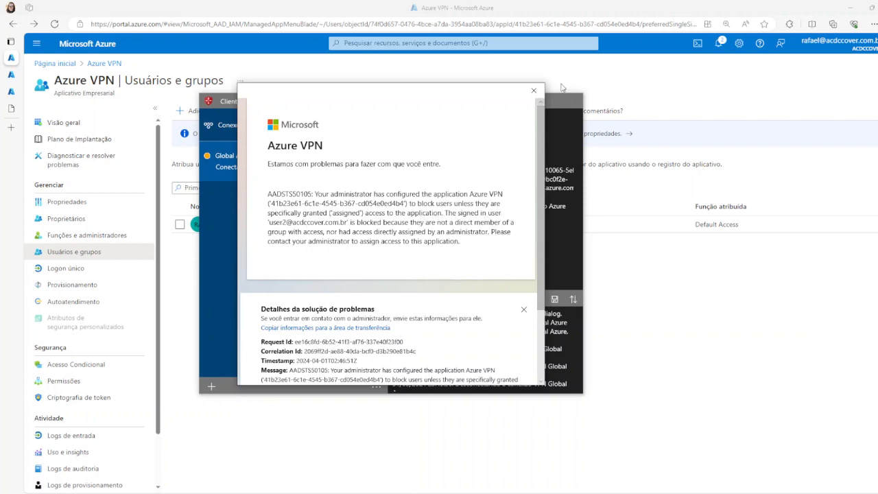
click(534, 90)
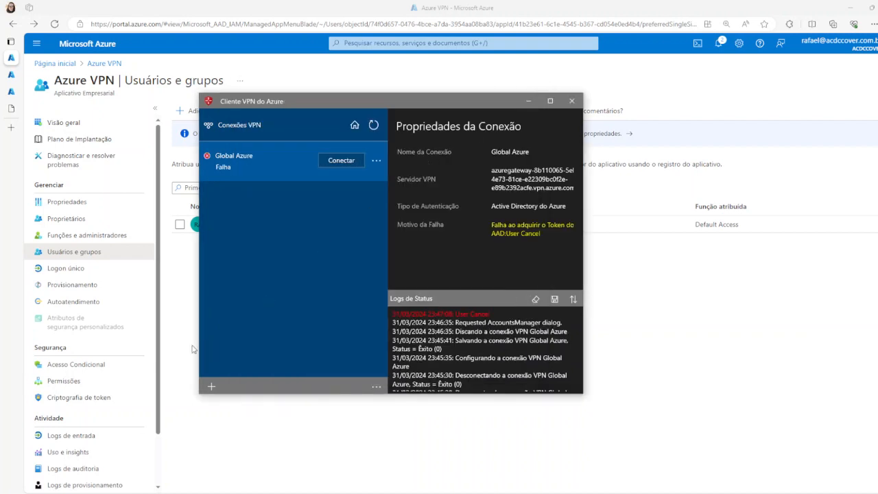
- Add a user assignment to the Azure VPN enterprise application, selecting User 2 with Default Access, and assign it
click(72, 251)
click(236, 110)
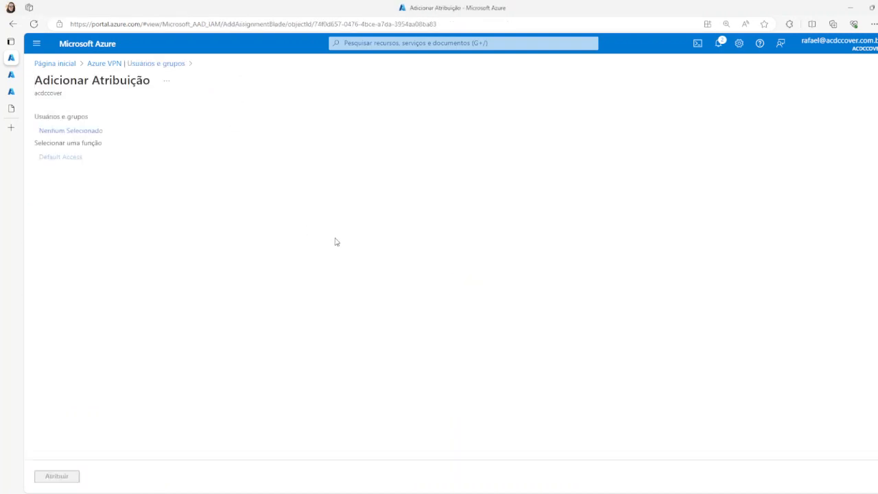
click(88, 130)
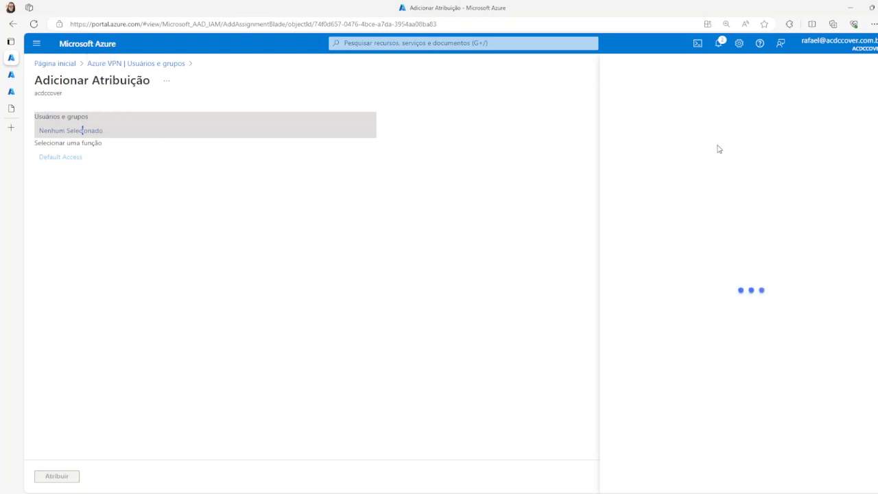
click(450, 142)
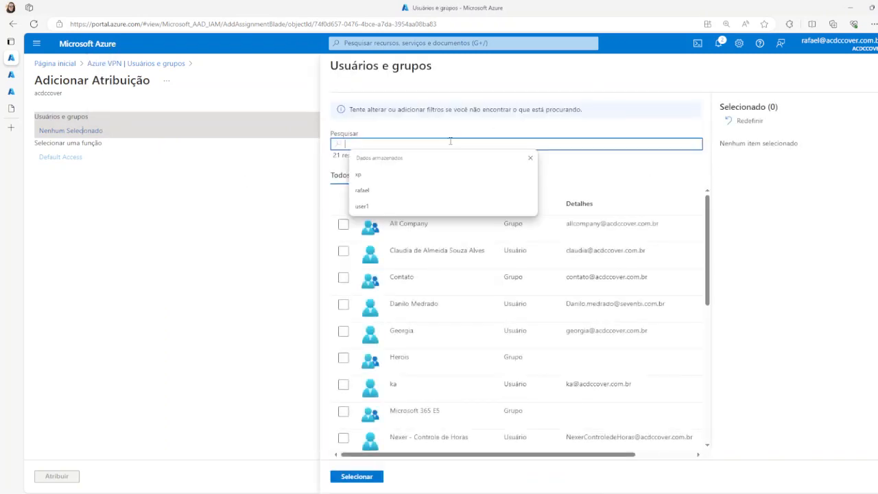
scroll(396, 373, down, 5)
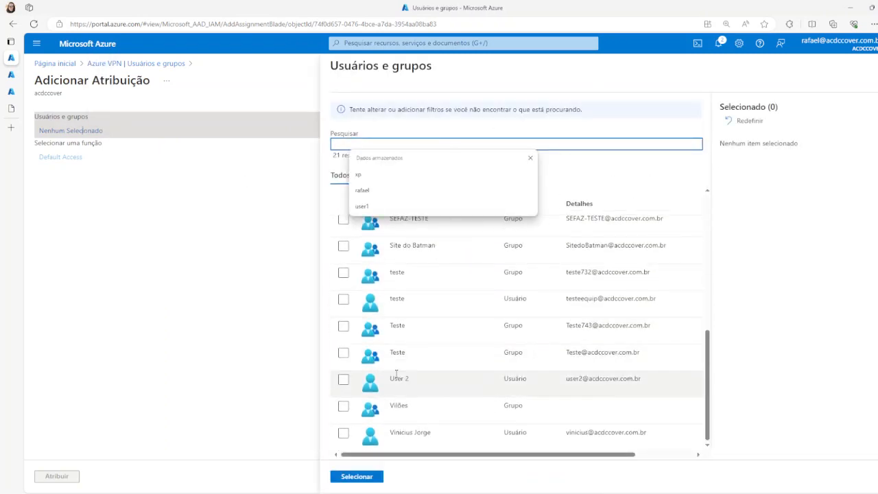
click(343, 379)
click(355, 476)
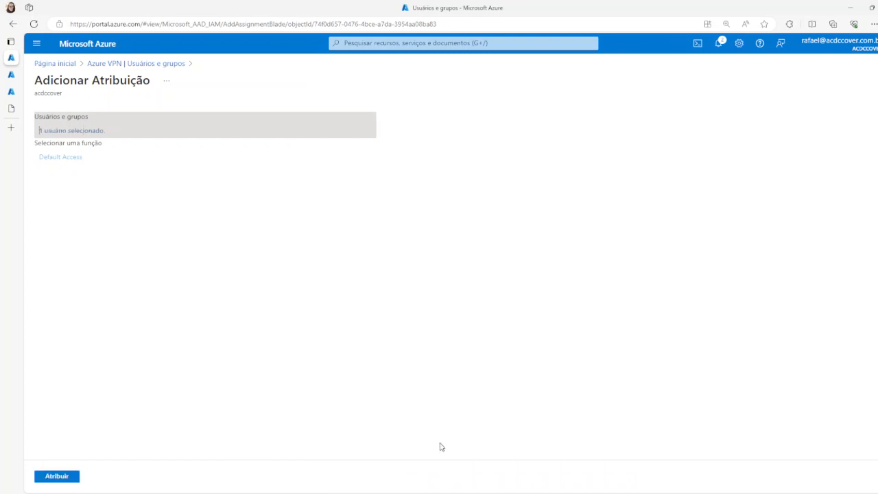
click(72, 478)
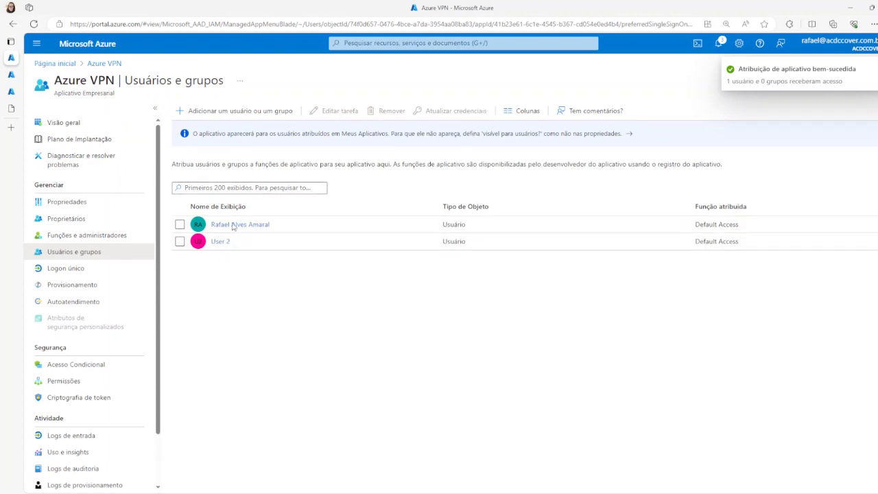
- Switch to Cliente VPN do Azure and connect Global Azure with another work account, entering the second test user's e-mail and password
key(alt+Tab)
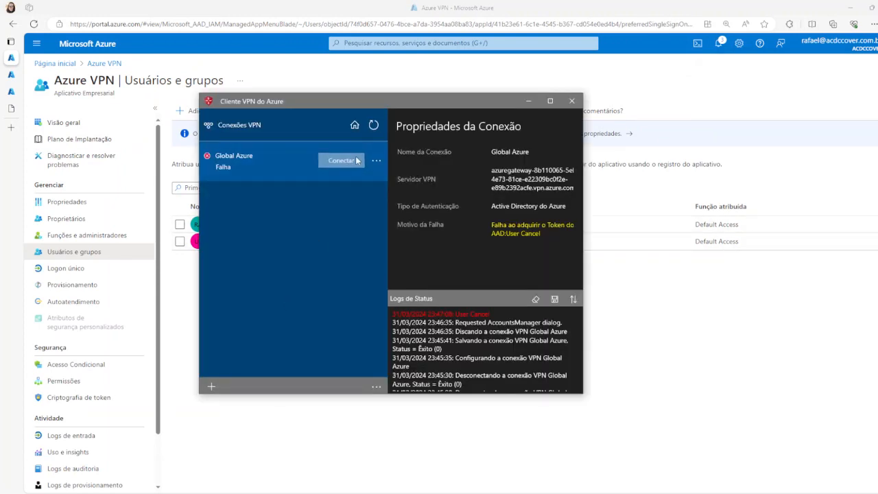
click(341, 160)
click(364, 243)
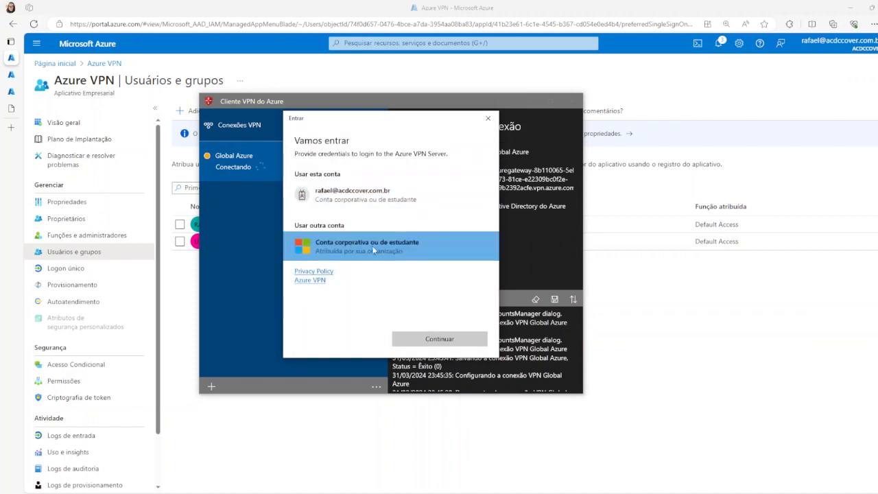
click(458, 341)
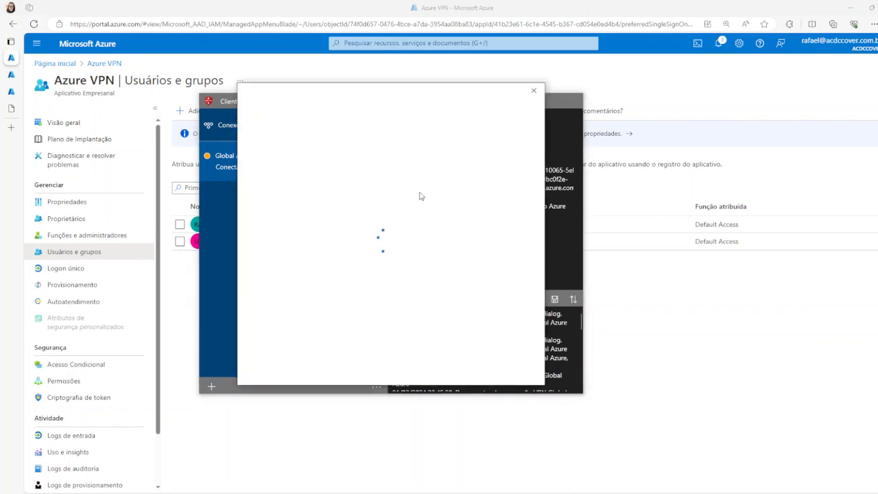
key(ctrl+v)
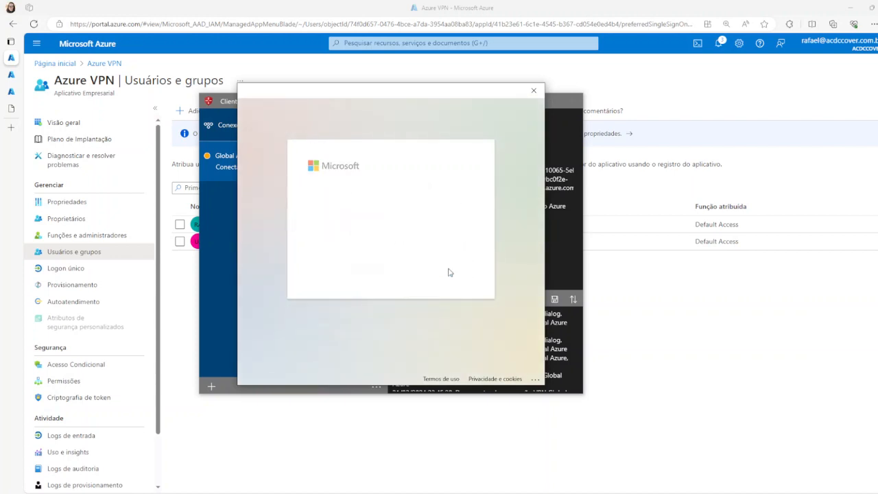
text(****)
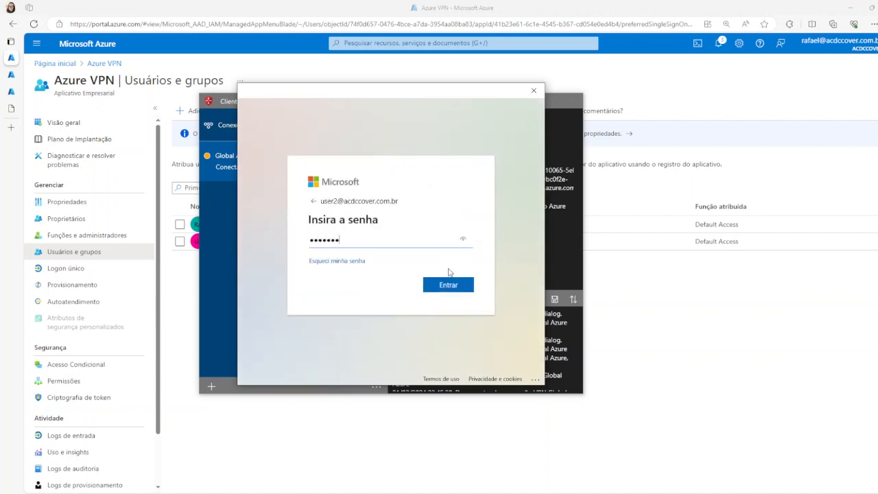
text(*****)
click(449, 284)
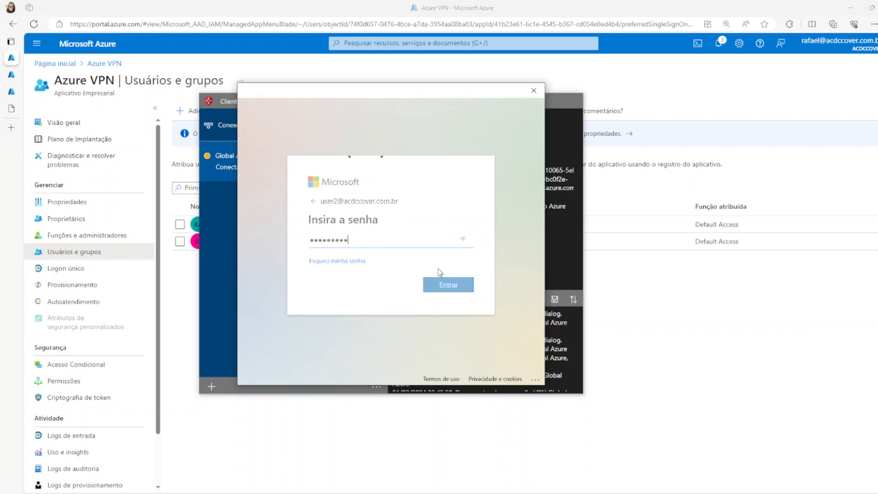
click(259, 197)
click(314, 337)
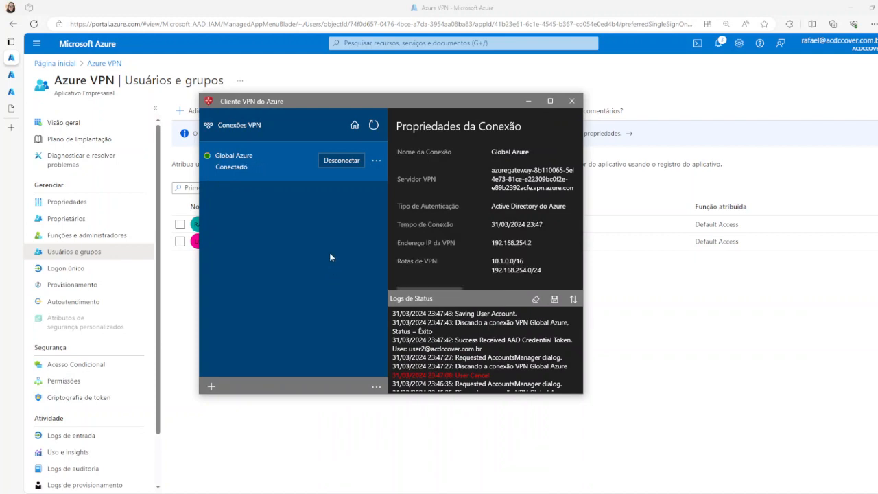
- Move the VPN client window aside and remove the User 2 assignment from the Azure VPN application in the portal, confirming the removal
drag(385, 101, 586, 302)
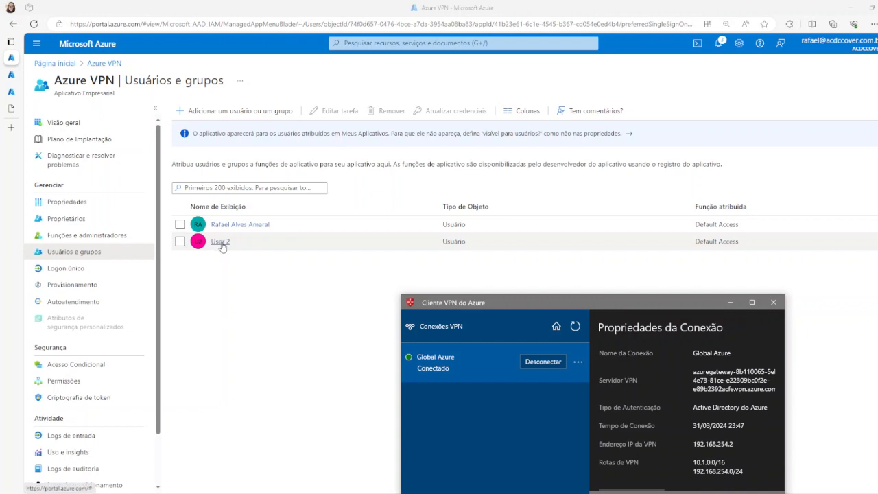
click(180, 242)
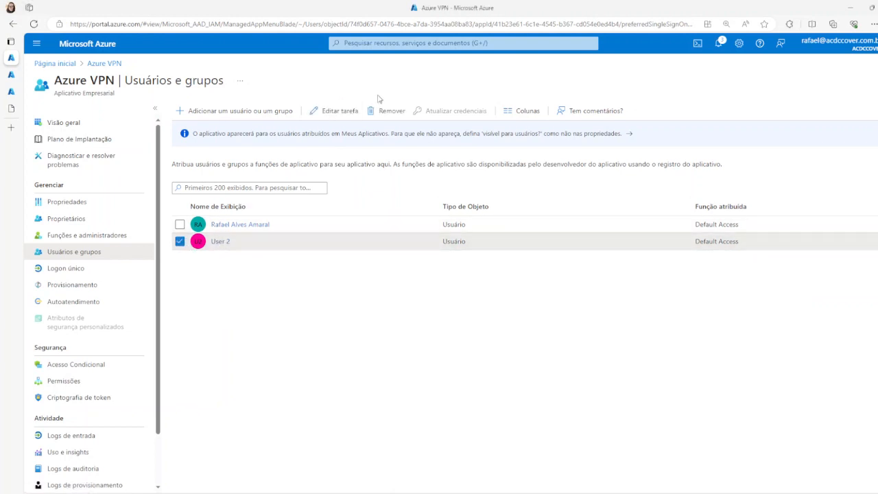
click(392, 114)
click(193, 170)
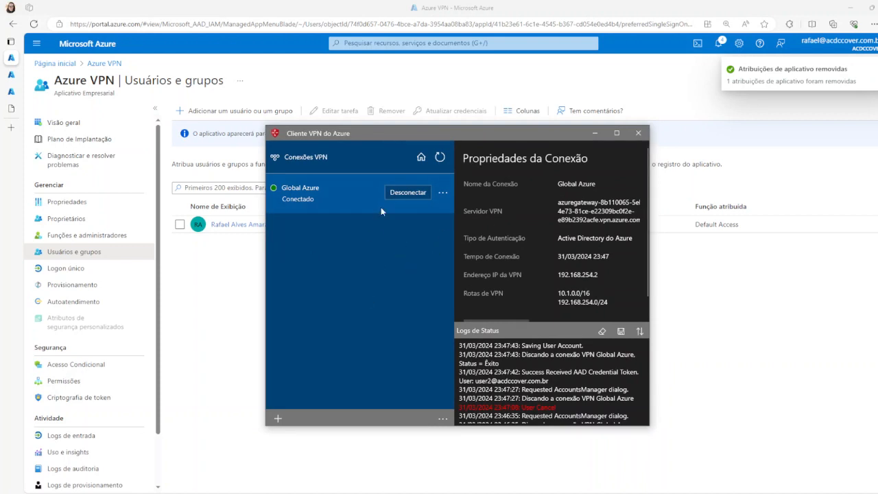
- Disconnect the Global Azure VPN, try reconnecting it with the cached account, and disconnect it again
scroll(545, 263, down, 1)
scroll(544, 263, up, 1)
click(422, 190)
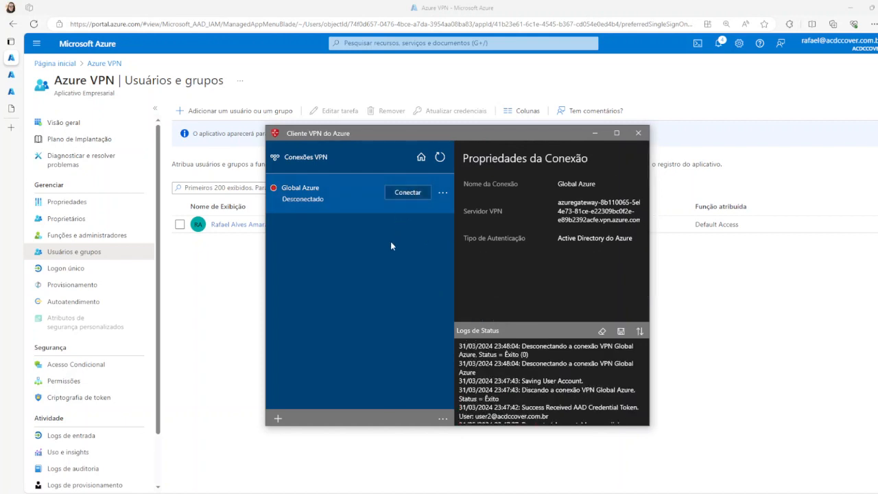
click(417, 195)
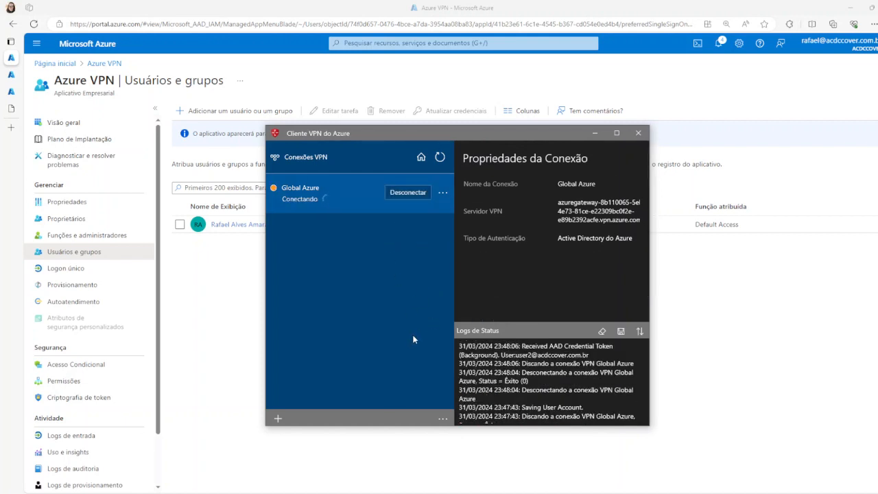
click(409, 196)
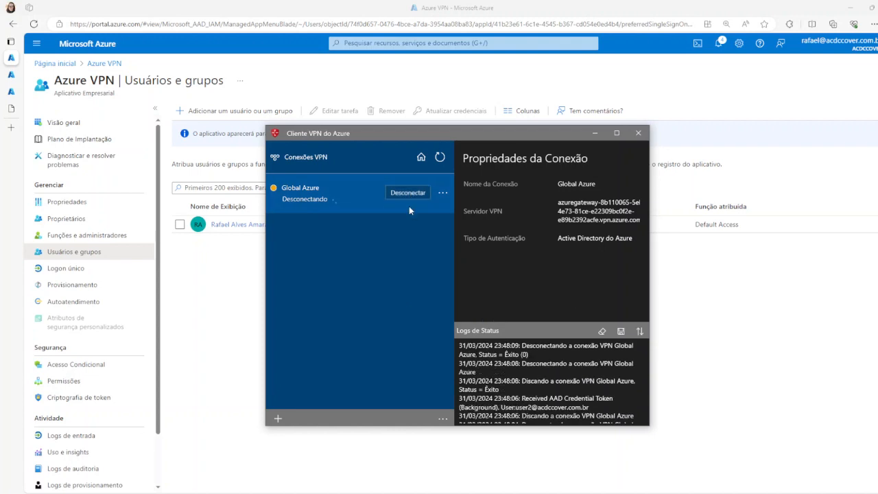
- Open the Global Azure connection's configuration, go through its client authentication settings down to the saved-account option, and save the configuration
click(444, 193)
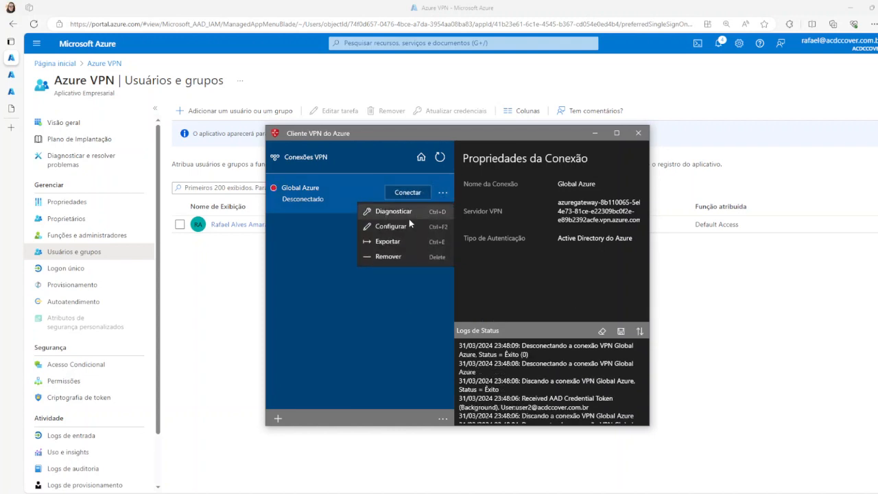
click(388, 226)
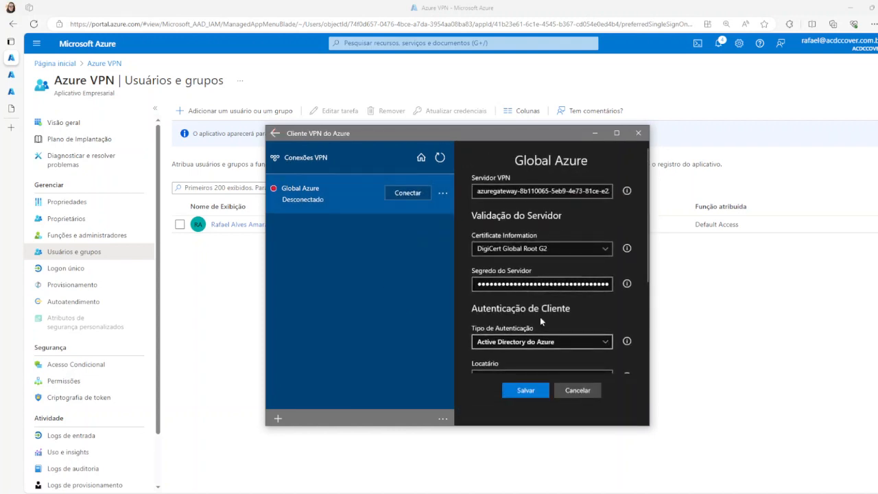
scroll(540, 317, down, 4)
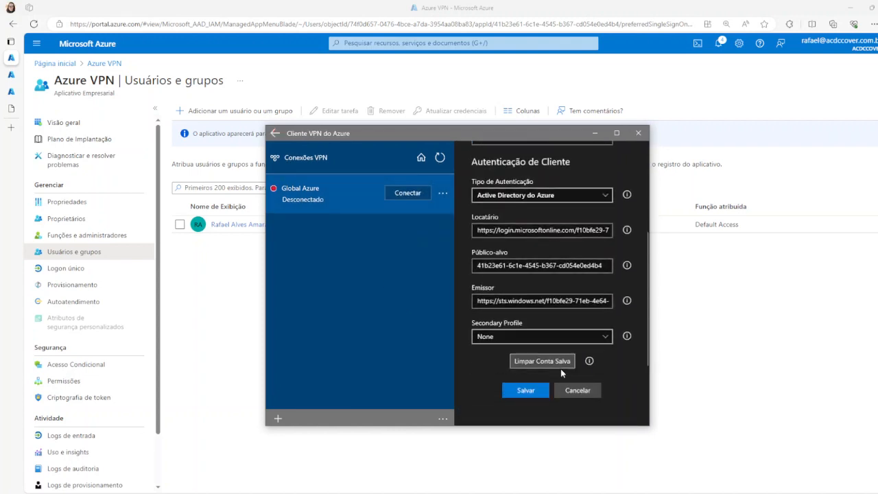
click(526, 390)
- Check the "Atribuição necessária?" property of the Azure VPN application in the portal and review its assigned users and groups
click(74, 251)
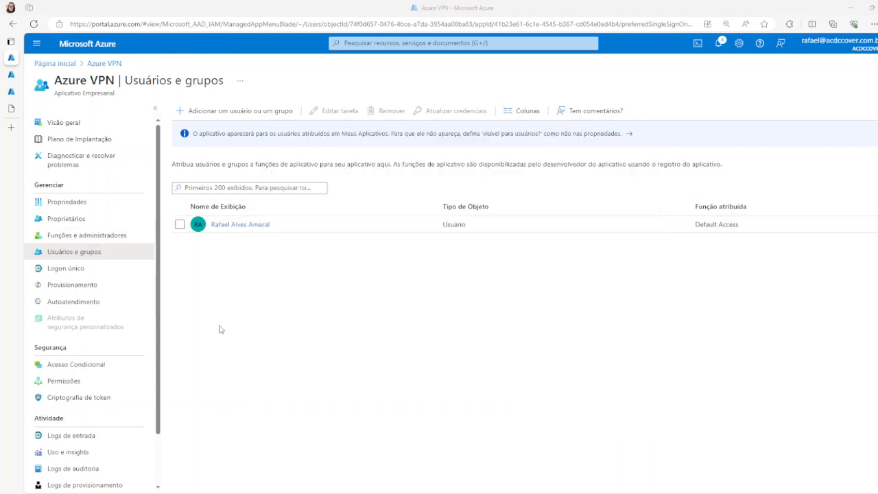
click(95, 204)
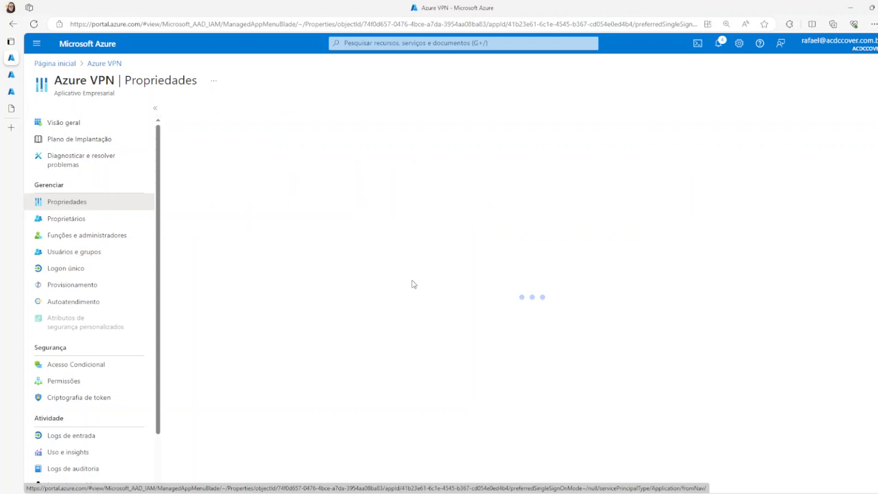
drag(175, 354, 247, 352)
click(326, 353)
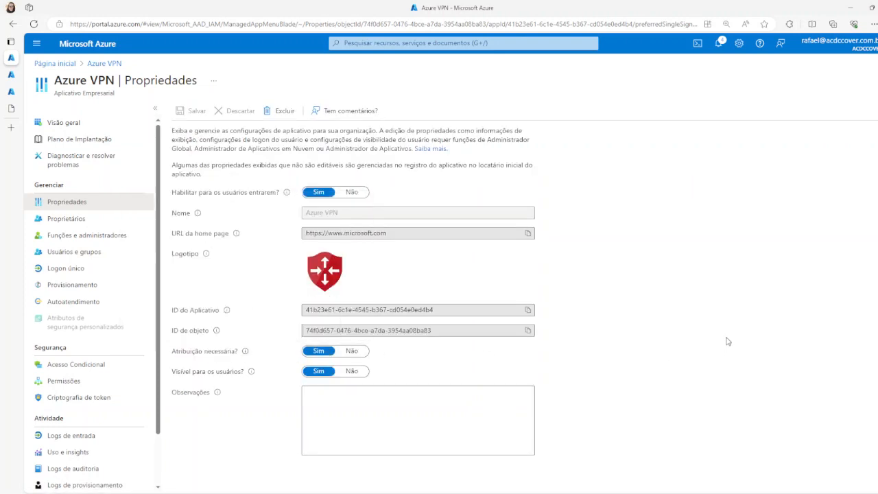
click(77, 253)
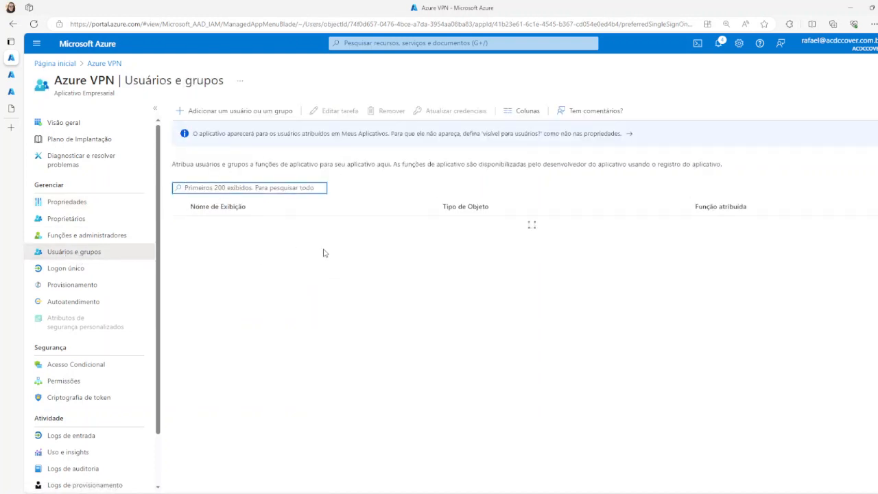
click(330, 320)
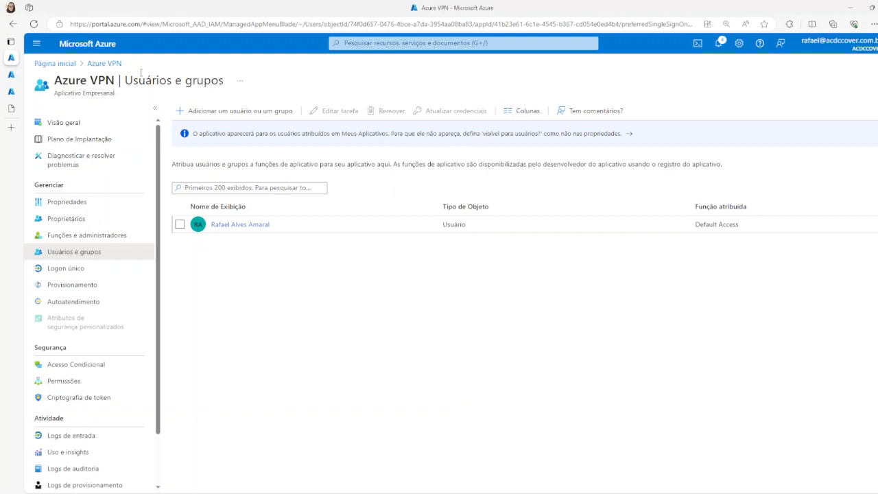
- From the Azure portal home, search for "condition", open Acesso Condicional do Microsoft Entra, and show its policies
click(64, 63)
click(416, 44)
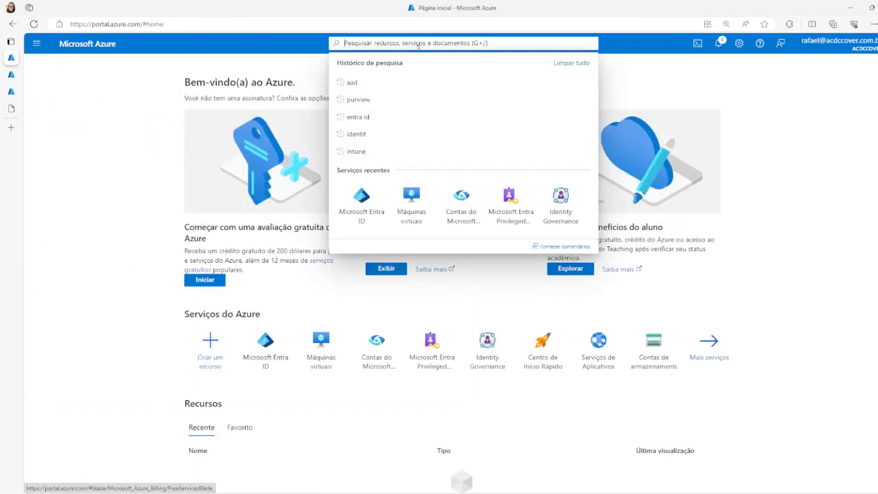
text(condition)
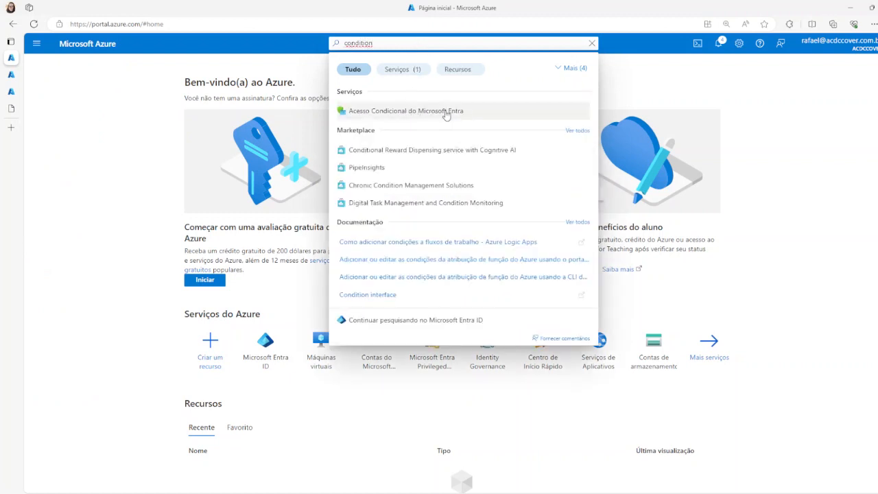
click(423, 114)
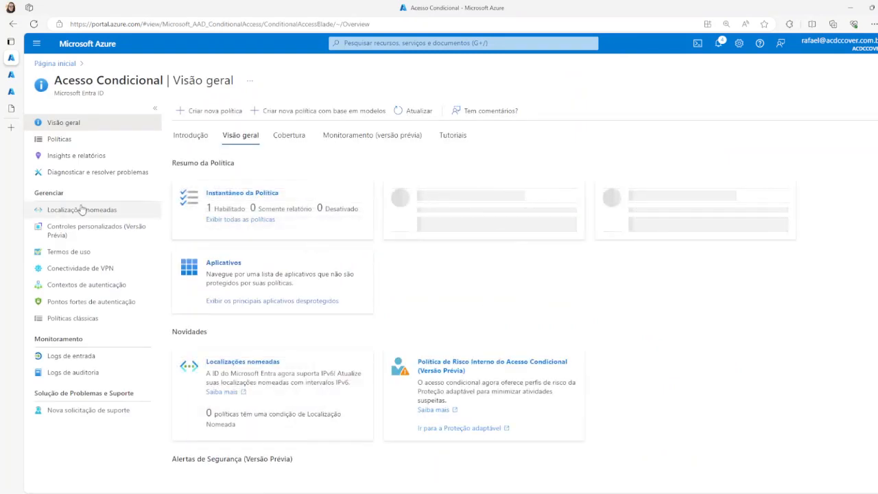
click(59, 139)
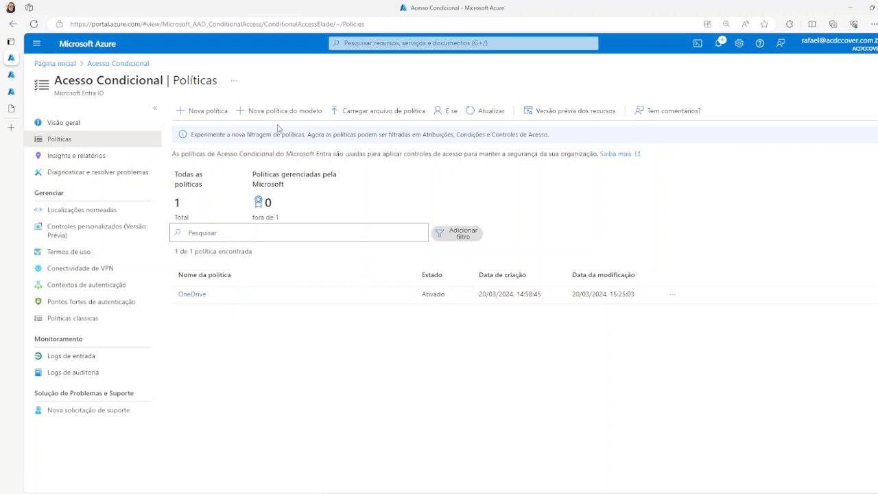
- Start a new Conditional Access policy and name it VPN
click(198, 112)
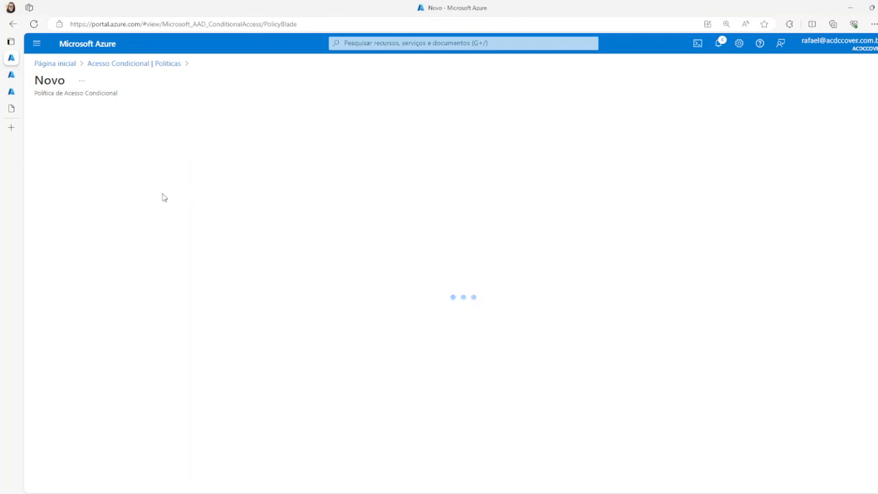
click(81, 180)
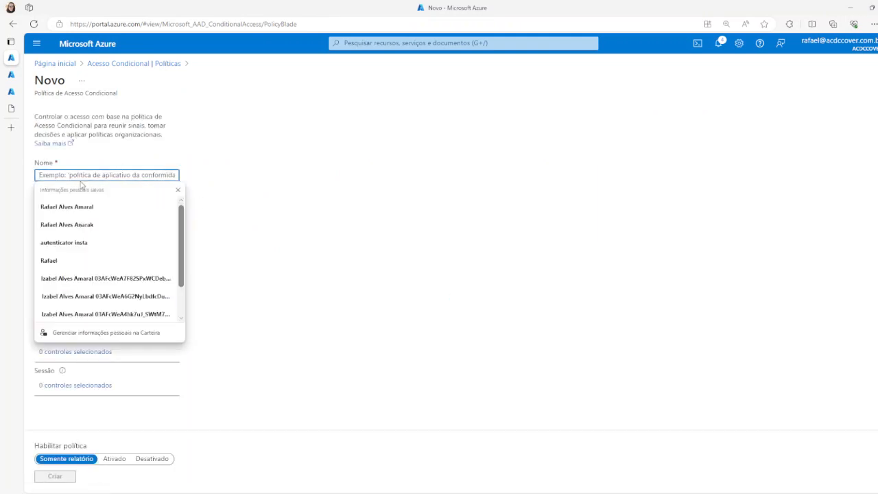
text(VPN)
click(297, 237)
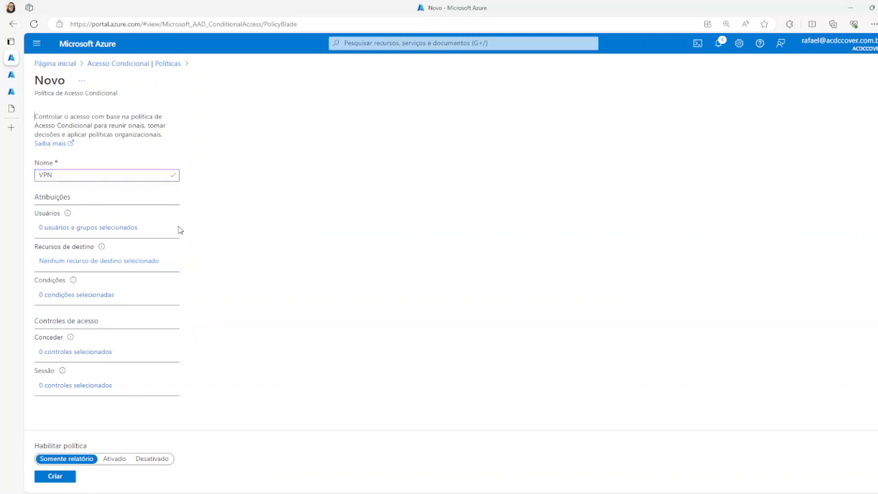
- Apply the policy to selected users and groups, including only the User 2 account
click(55, 228)
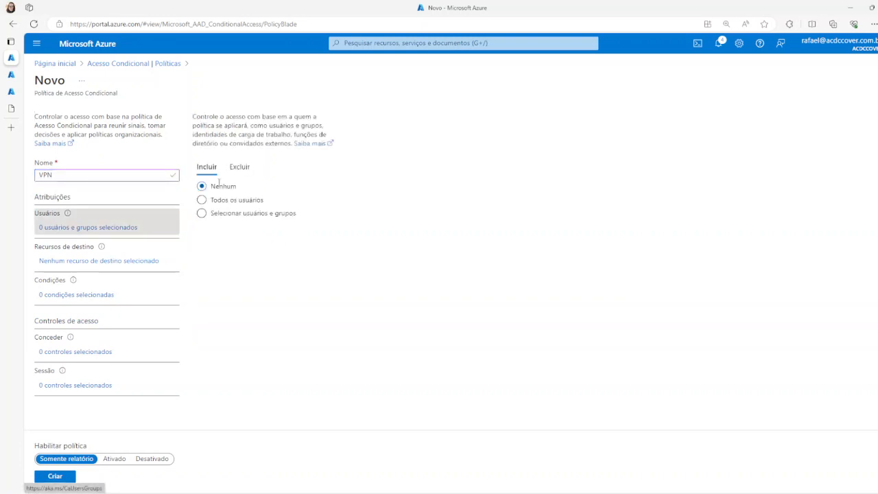
click(229, 205)
click(213, 188)
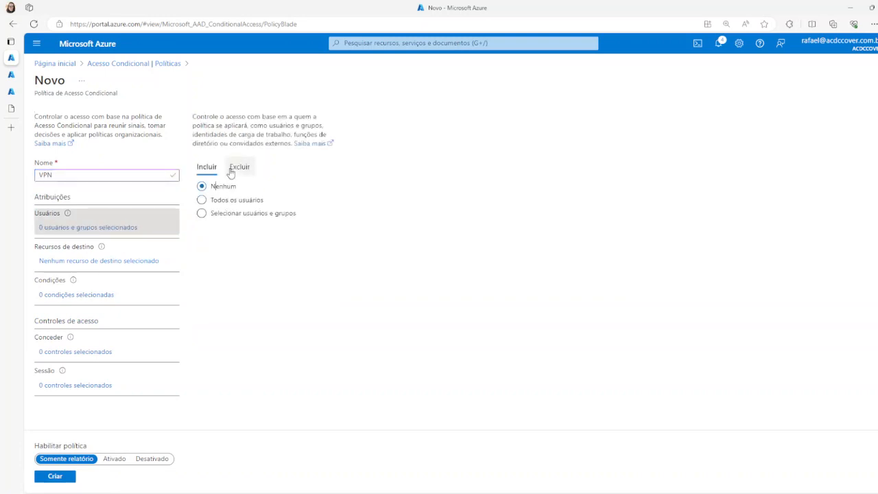
click(243, 214)
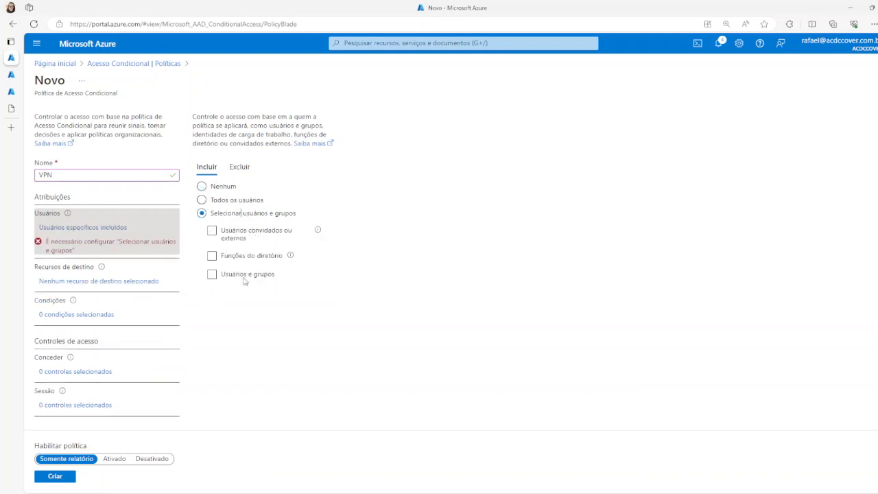
click(246, 275)
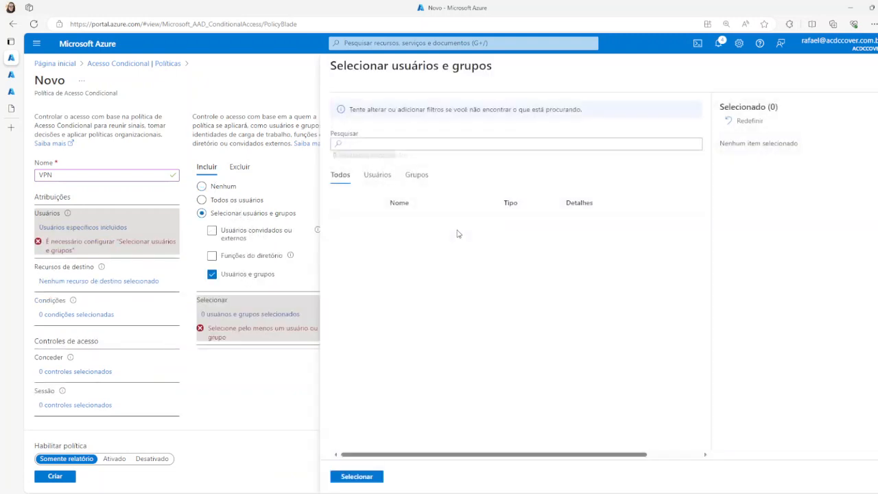
scroll(503, 334, down, 5)
click(347, 381)
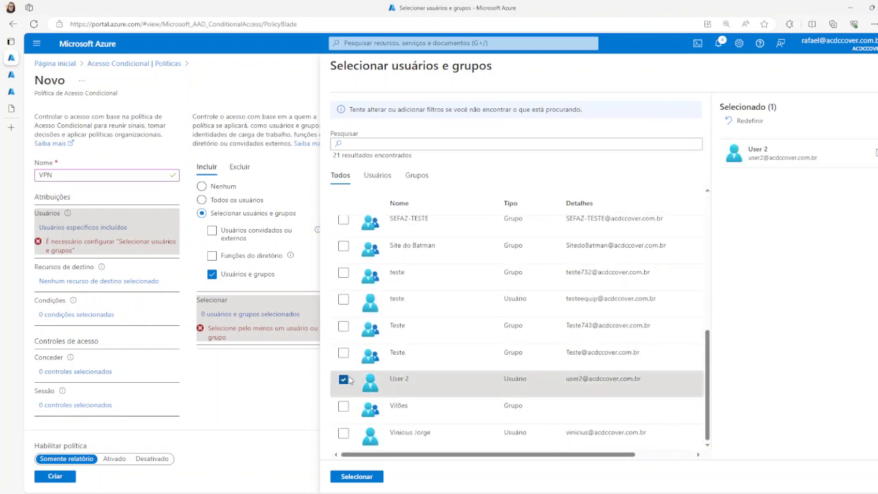
click(363, 478)
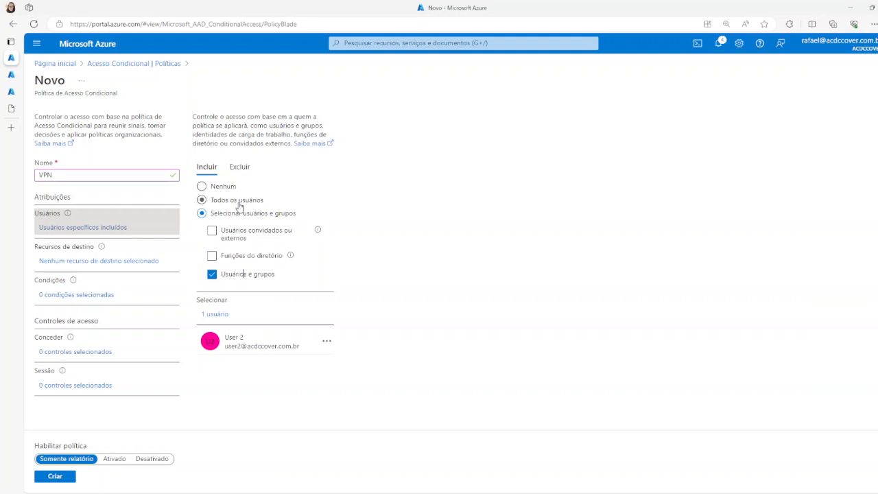
- Set the policy's target resources to selected cloud apps, find "azure" apps, and include Azure VPN
click(72, 265)
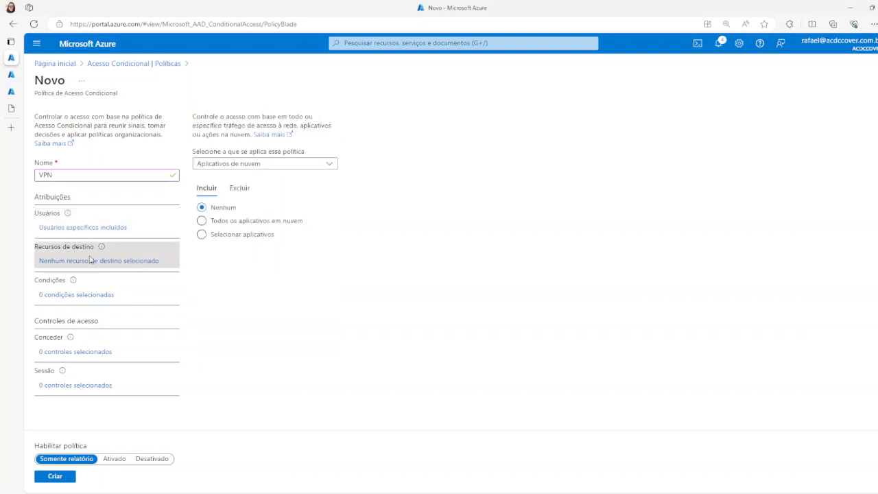
click(270, 222)
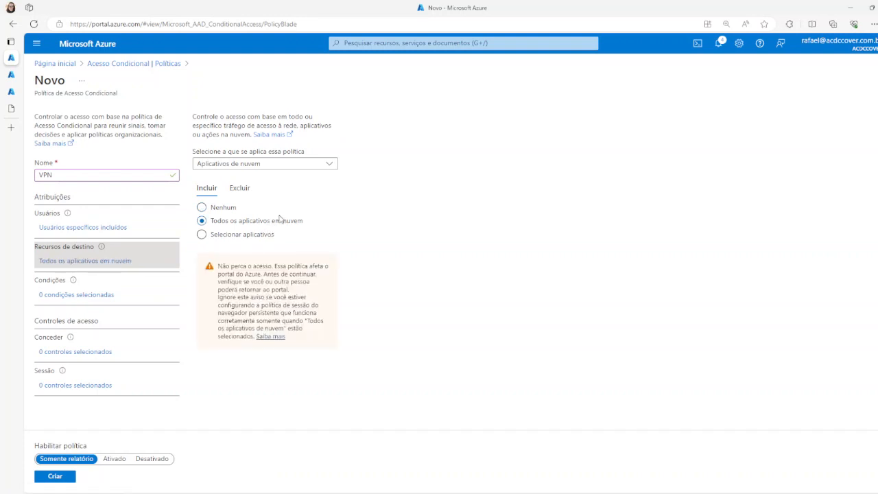
click(260, 235)
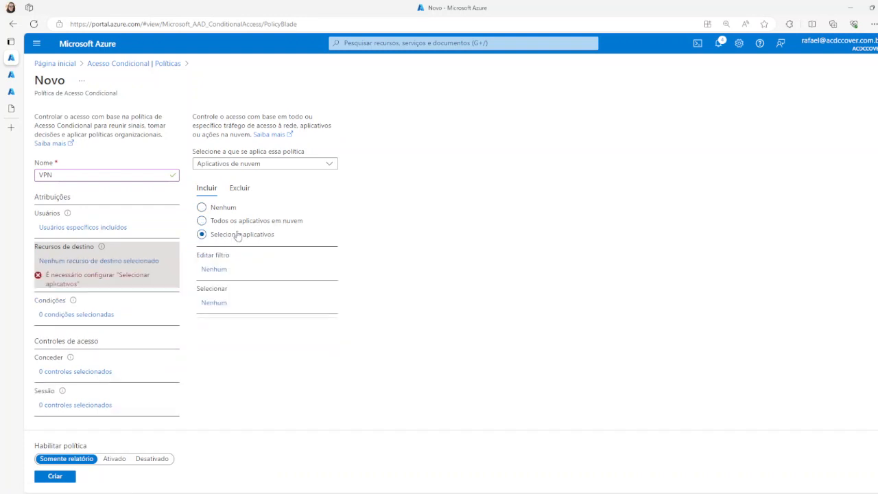
click(217, 303)
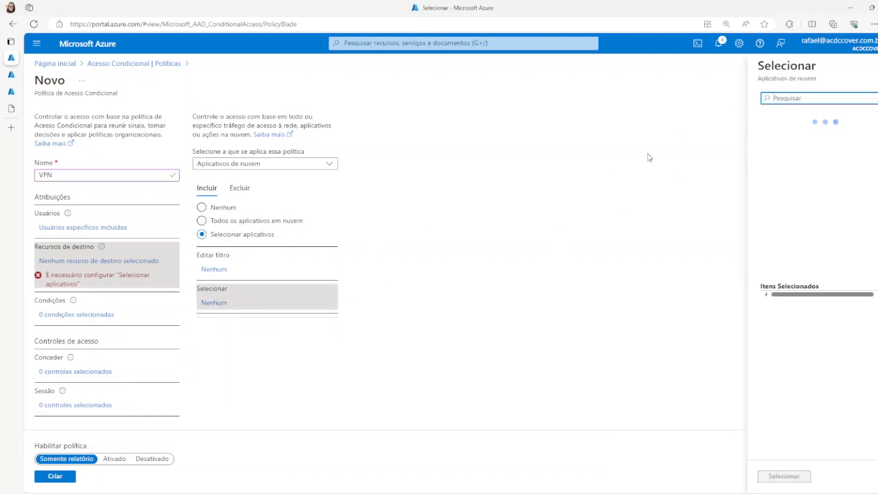
text(vpn)
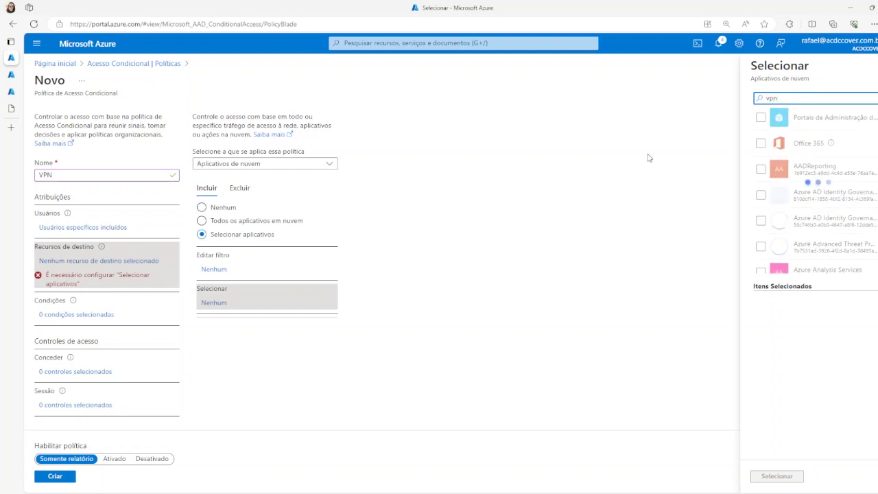
key(BackSpace)
key(BackSpace)
key(BackSpace)
text(azure)
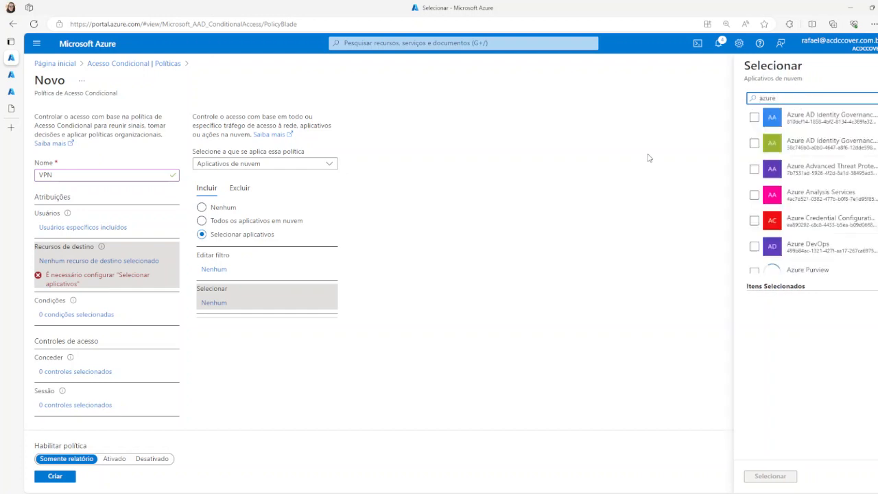
scroll(824, 155, down, 1)
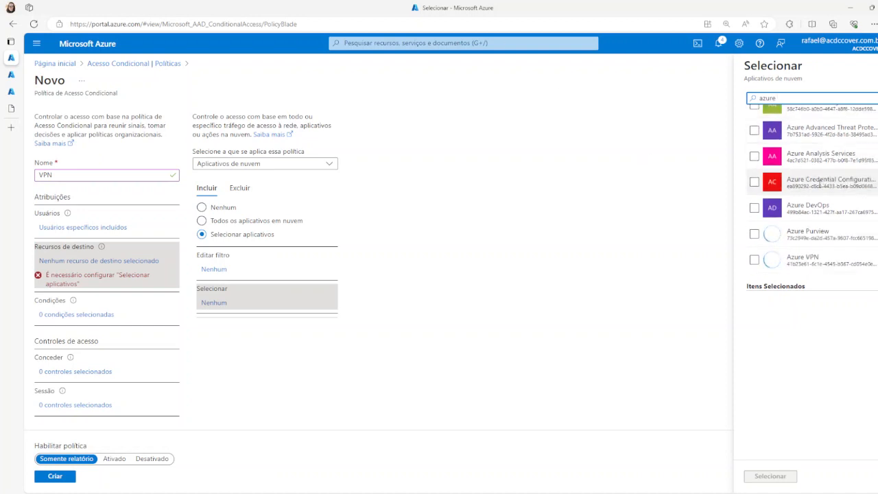
click(755, 260)
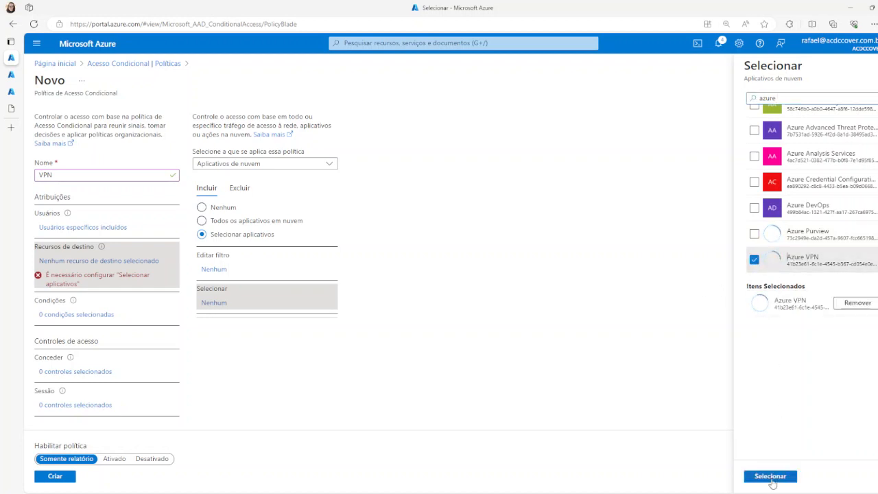
click(770, 477)
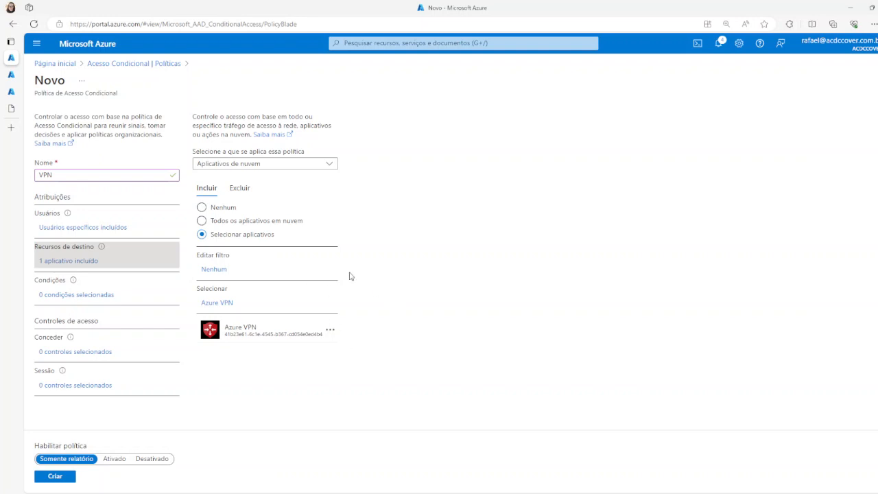
- Review the conditions the policy offers, including Risco de usuário, Risco de entrada and Risco interno
click(89, 295)
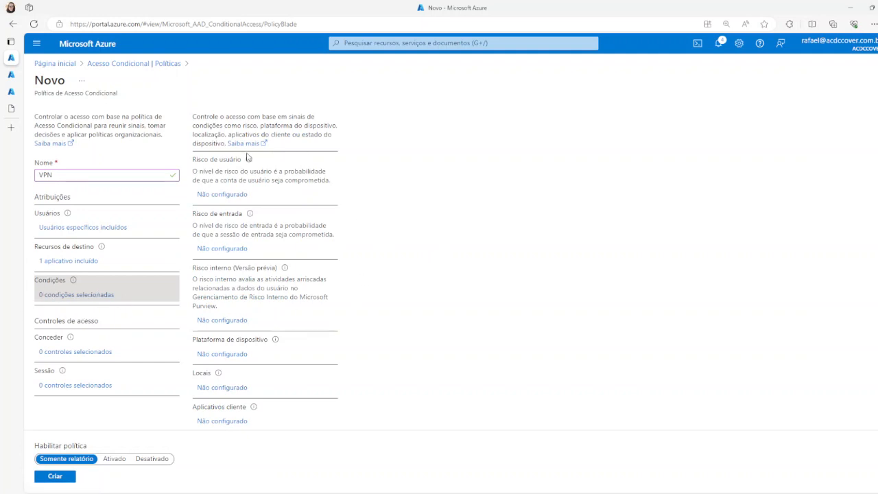
drag(206, 162, 286, 184)
drag(213, 214, 248, 239)
drag(221, 269, 297, 320)
click(441, 330)
scroll(370, 301, down, 2)
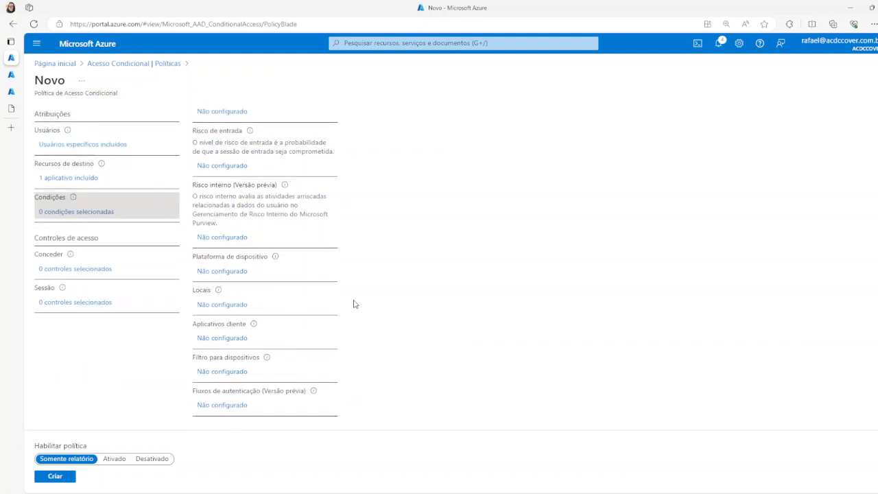
- Try out individual platform selection, such as Windows, macOS and Linux, in the Plataforma de dispositivo condition, and discard the edits
click(217, 271)
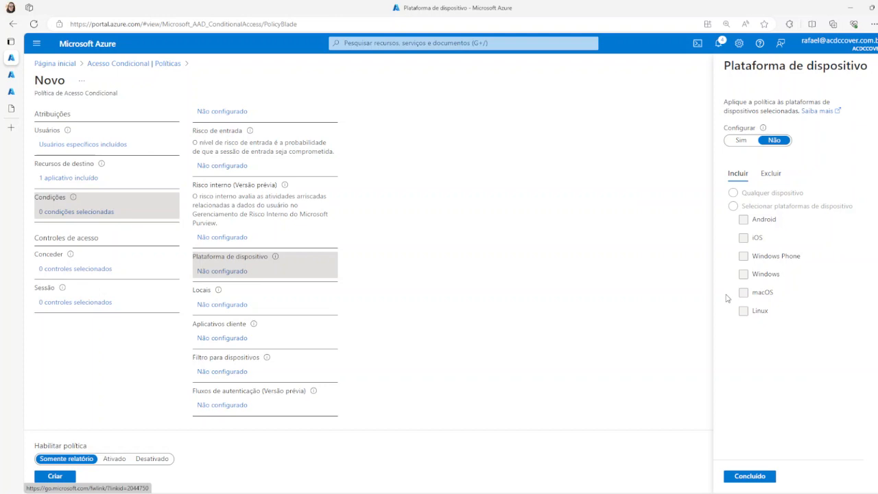
click(742, 140)
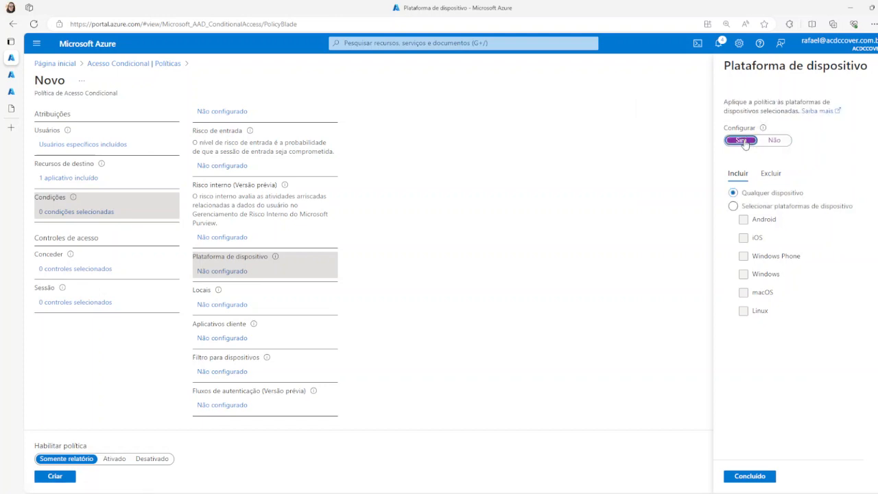
click(734, 206)
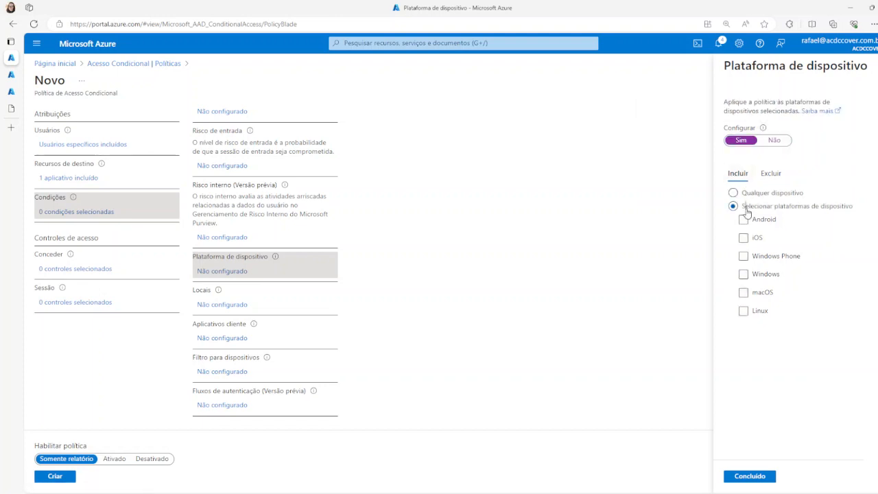
click(744, 274)
click(744, 311)
click(743, 311)
click(743, 293)
click(754, 294)
click(761, 276)
click(760, 276)
click(765, 277)
click(763, 277)
click(763, 289)
click(760, 273)
click(757, 258)
click(757, 258)
click(877, 66)
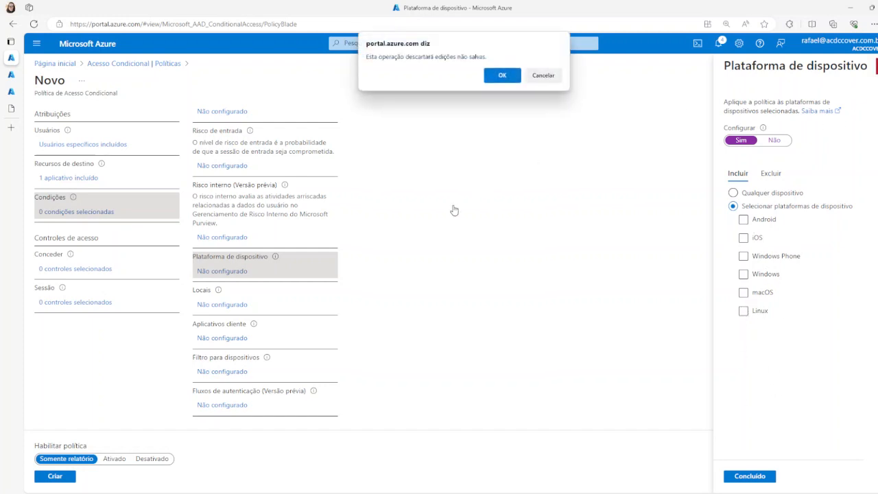
click(486, 75)
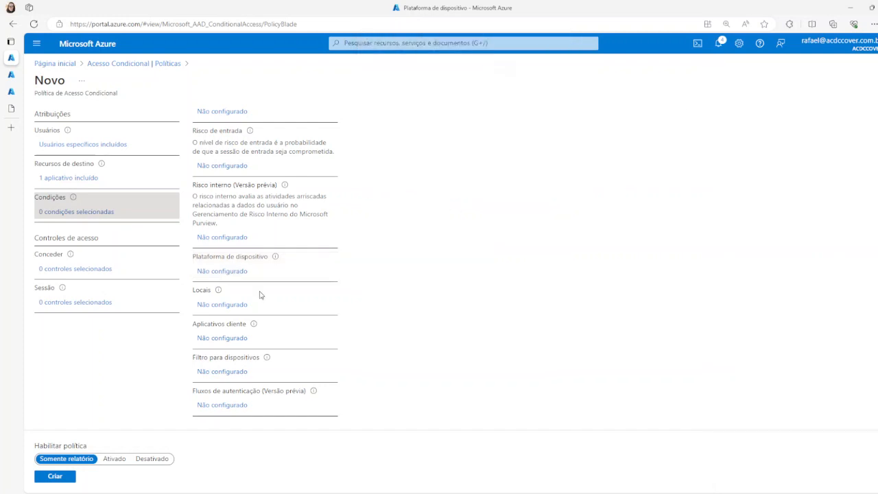
- Enable the Locais condition and set it to include Locais selecionados
click(220, 307)
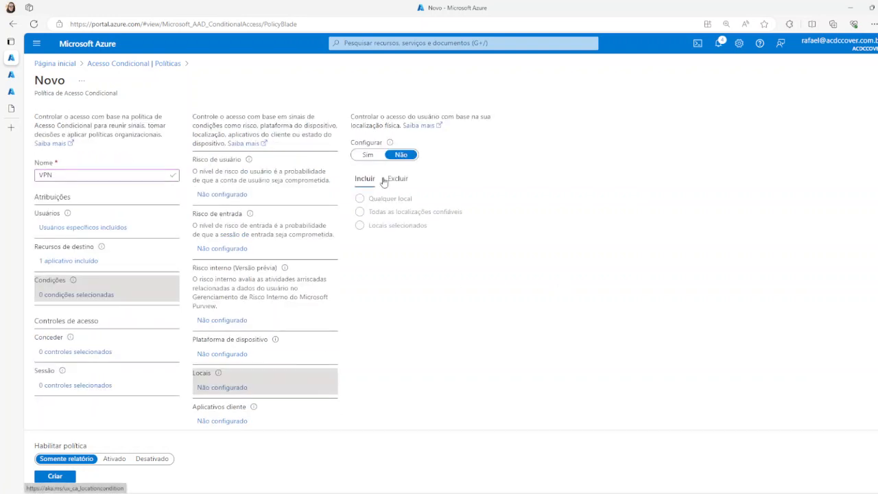
click(377, 156)
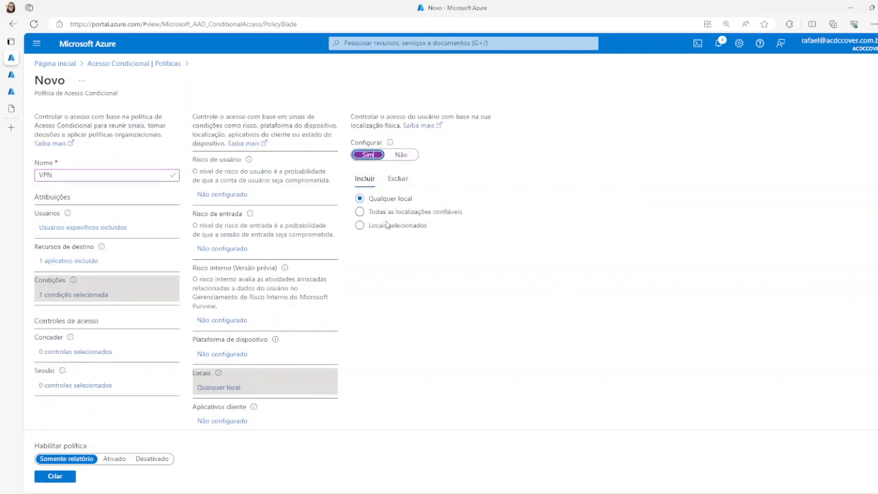
click(388, 225)
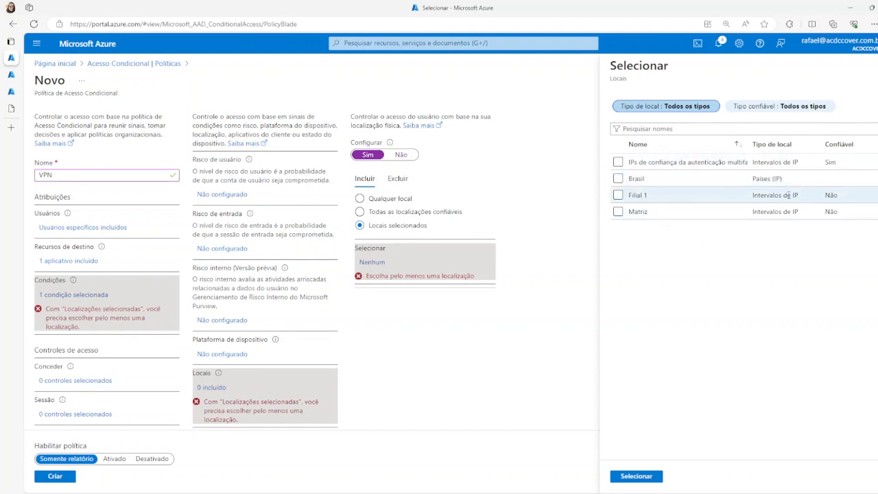
- Try selecting the Filial 1 and Brasil locations, clear both, and close the location list
click(630, 195)
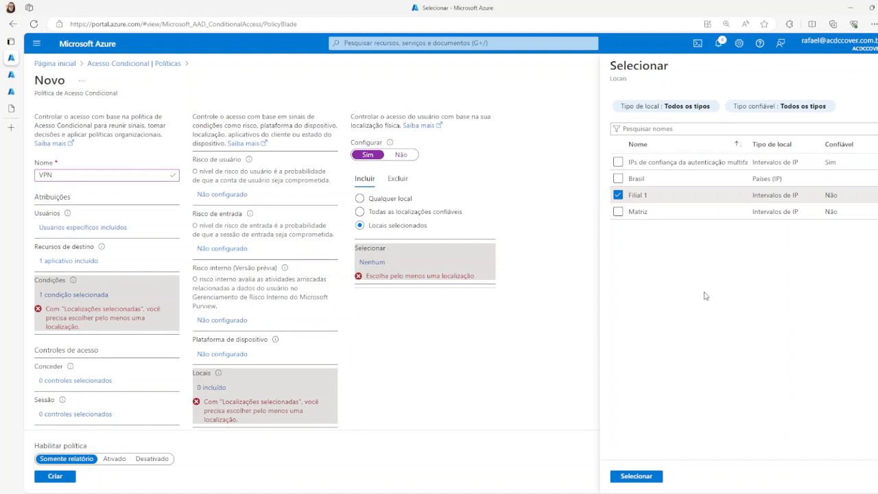
click(619, 195)
double_click(621, 179)
click(620, 179)
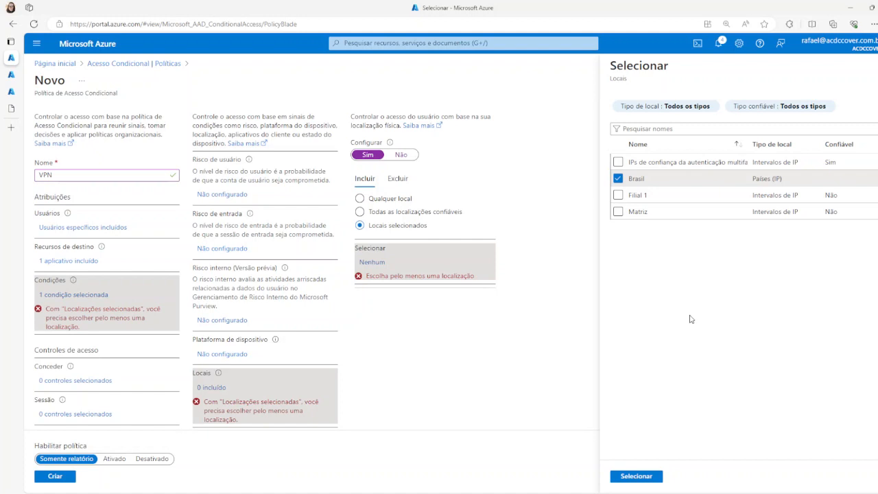
click(628, 178)
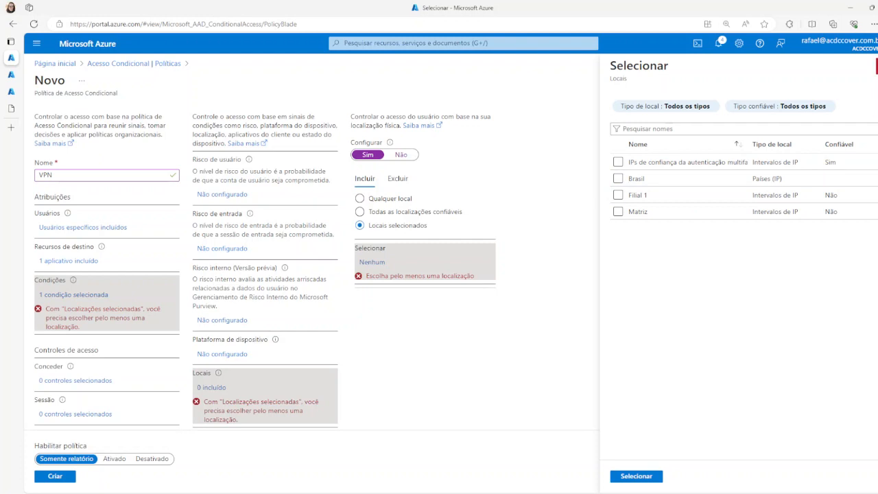
click(877, 66)
- Try enabling the Aplicativos cliente condition with Navegador and Aplicativos móveis e cliente de área de trabalho cleared
scroll(354, 338, down, 3)
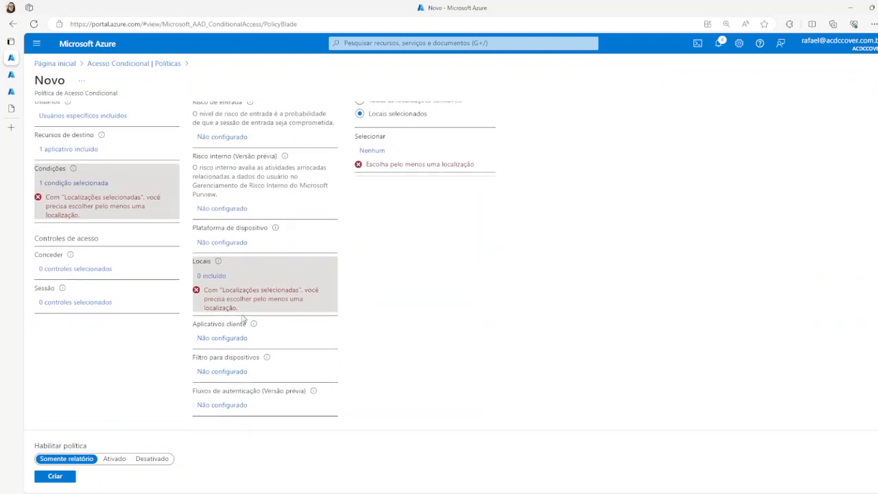
click(222, 338)
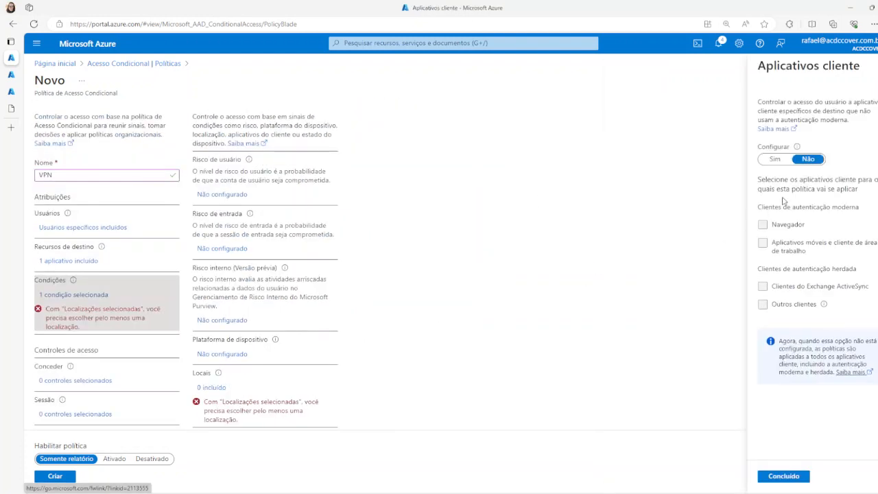
click(775, 158)
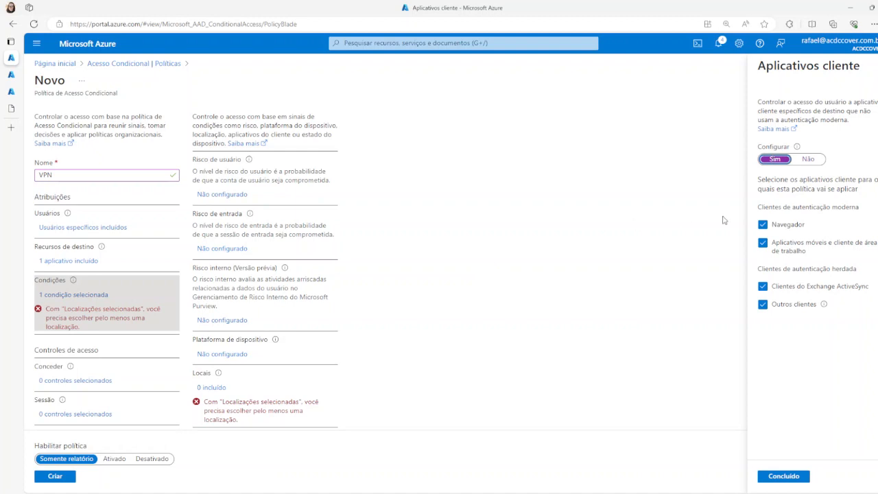
click(784, 228)
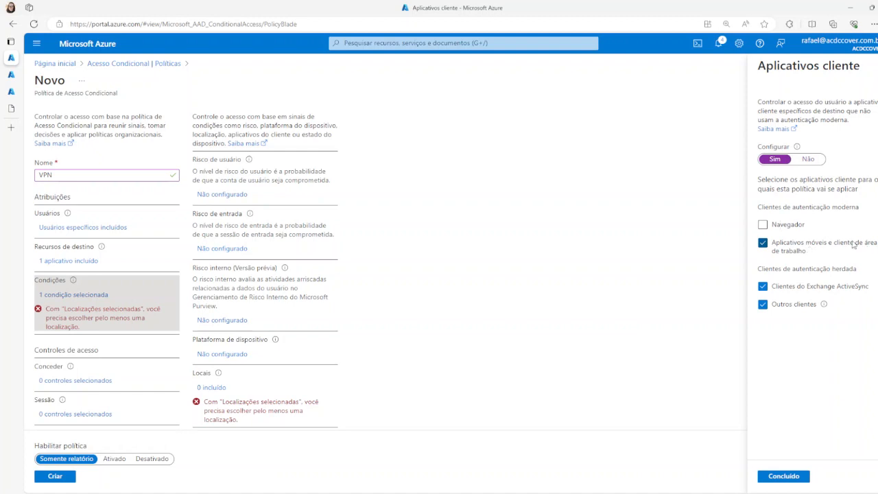
click(790, 246)
click(786, 225)
click(780, 226)
- Enable the Filtro para dispositivos condition and add a second expression row to its rule
scroll(267, 355, down, 2)
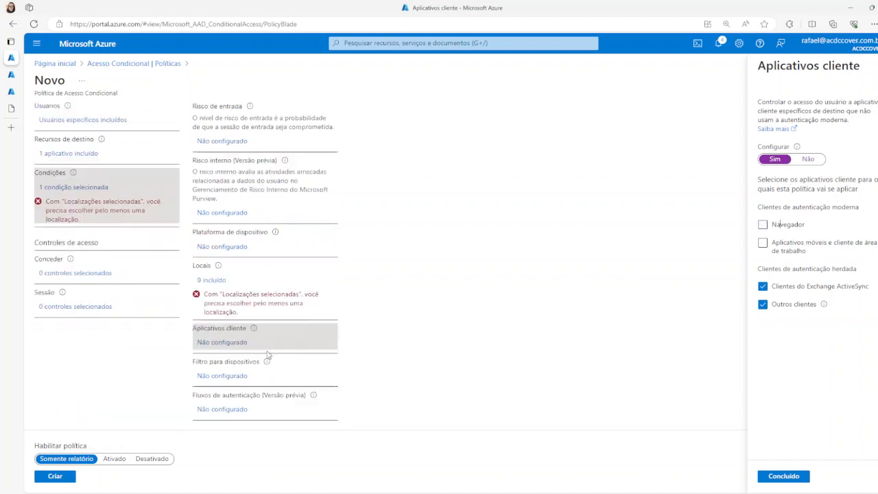
click(220, 374)
click(503, 75)
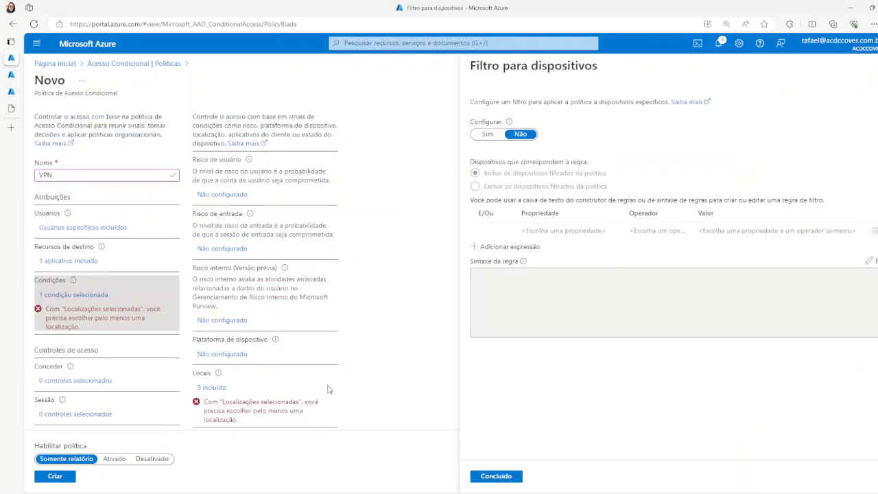
scroll(361, 332, down, 2)
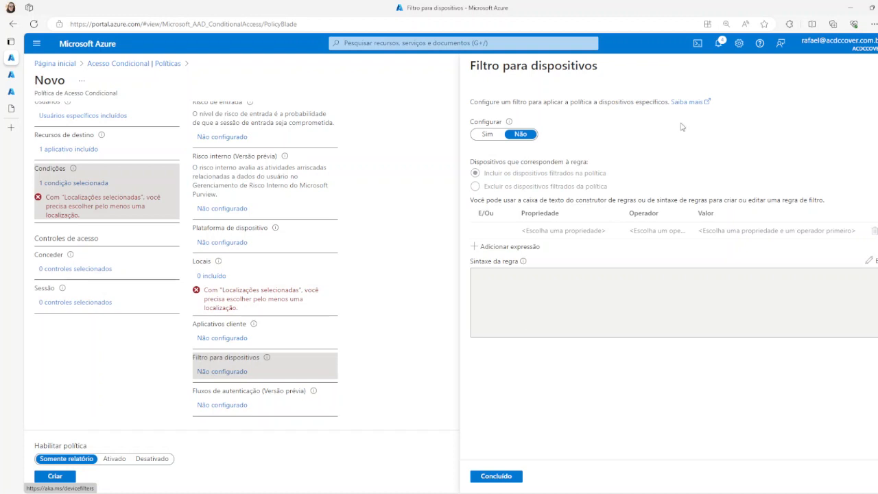
click(489, 134)
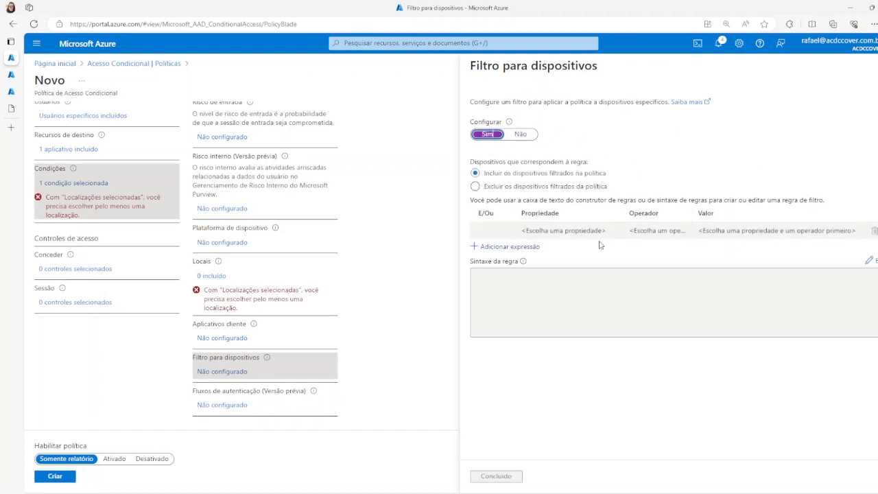
click(520, 248)
- Define the first device filter expression as Manufacturer, Inicia com, dell
click(618, 232)
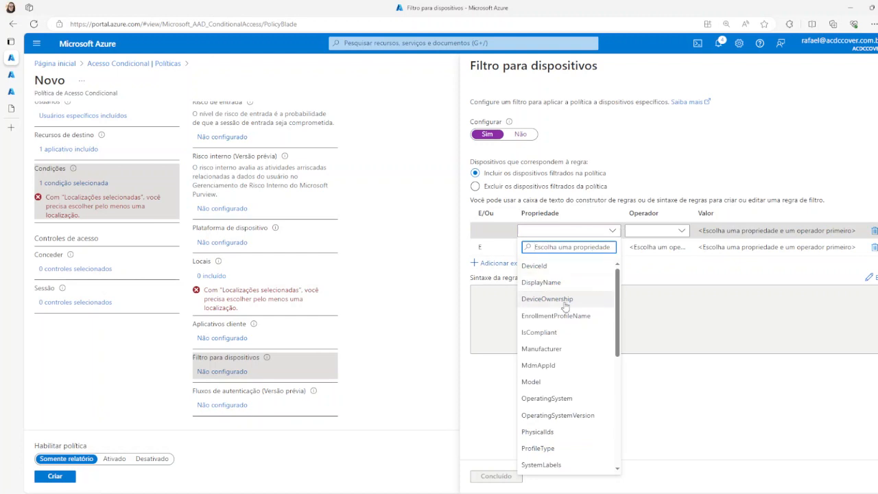
click(561, 379)
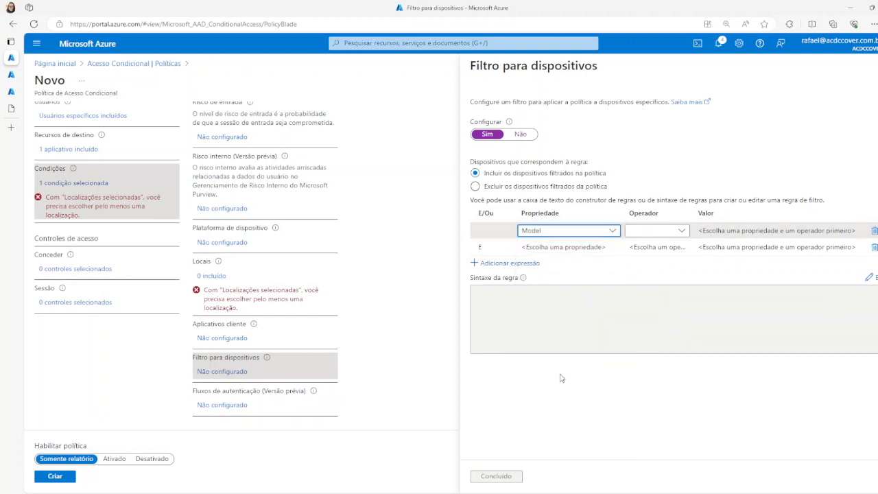
click(594, 230)
click(559, 349)
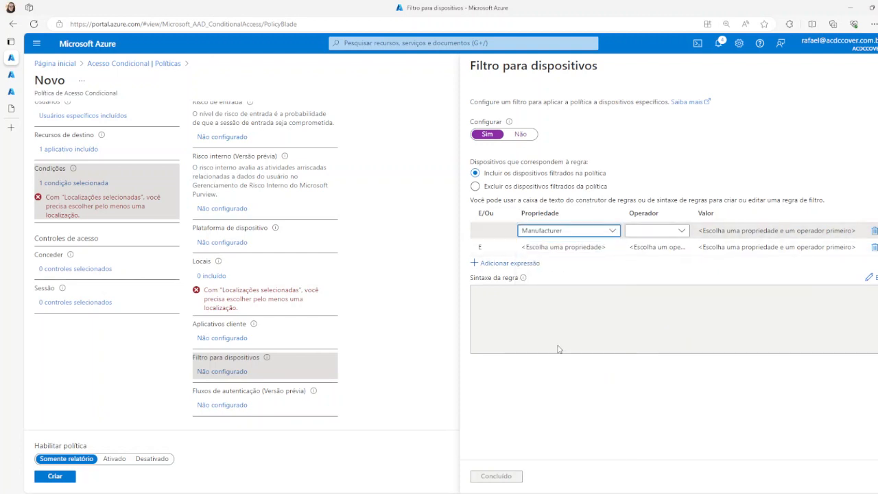
click(655, 231)
click(644, 278)
click(699, 232)
text(dell)
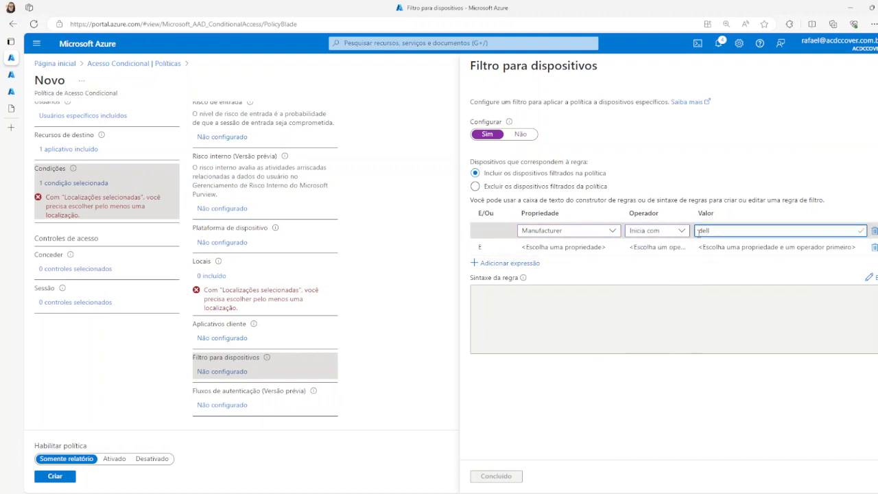
- Define the second device filter expression as Model, Contém, xps, joined with E
click(568, 247)
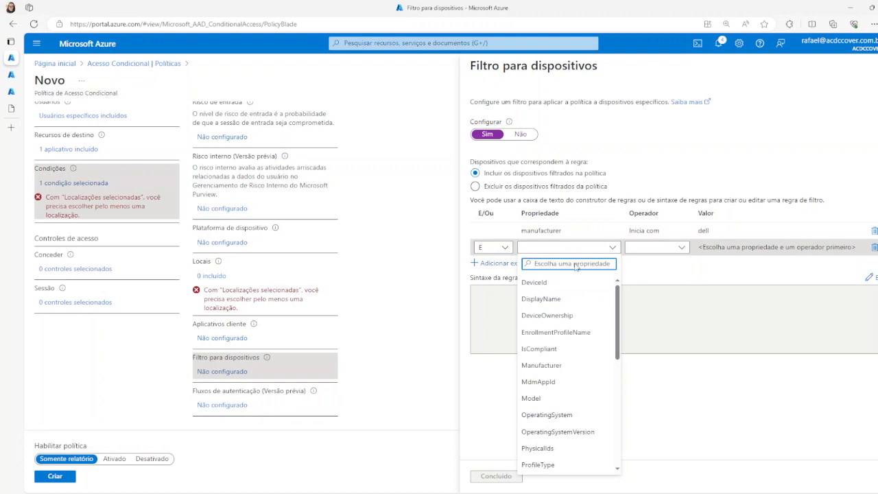
click(542, 398)
click(667, 249)
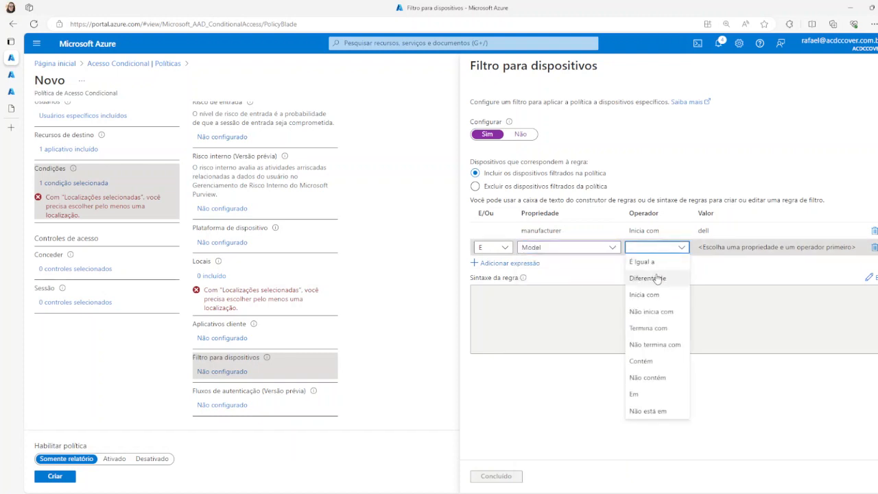
click(649, 361)
click(730, 251)
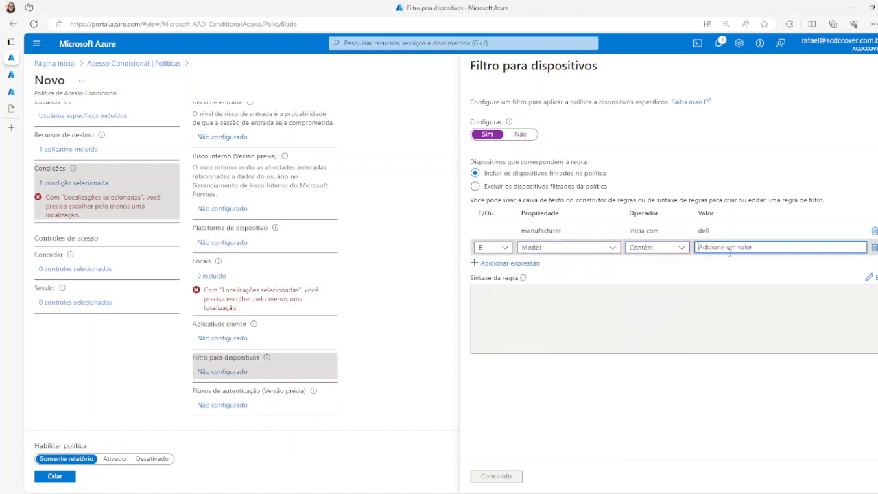
text(xps)
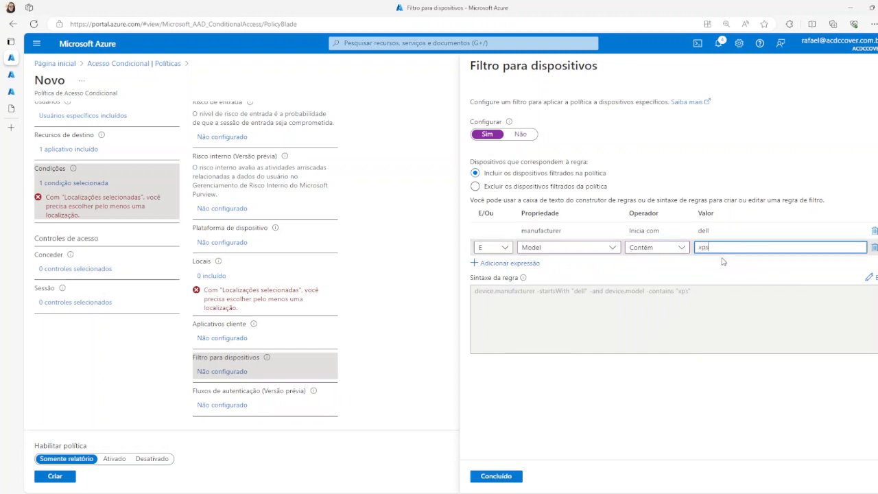
- Add a third device filter expression, joined with E: OperatingSystem, Contém, windows
click(527, 263)
click(569, 264)
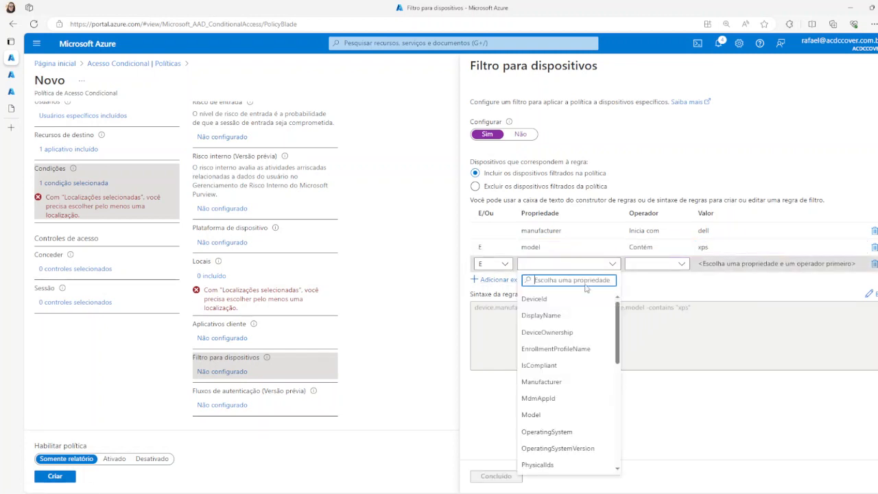
click(547, 432)
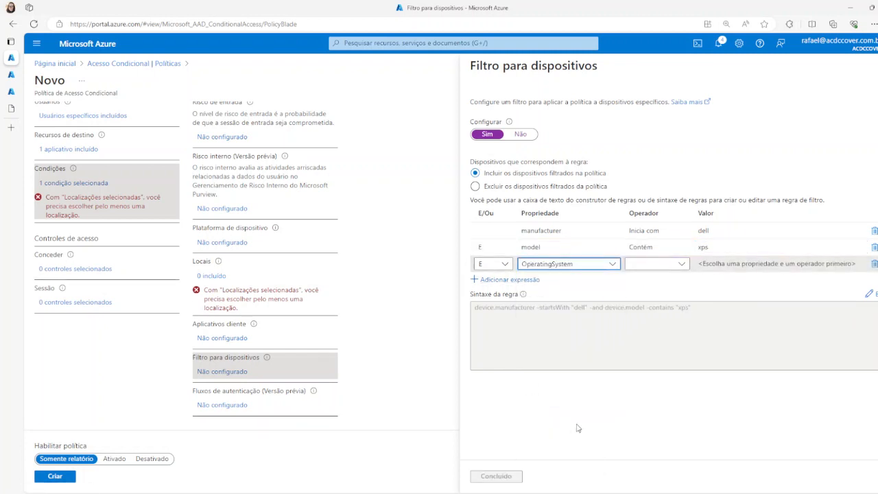
click(675, 265)
click(645, 377)
click(716, 263)
text(windows)
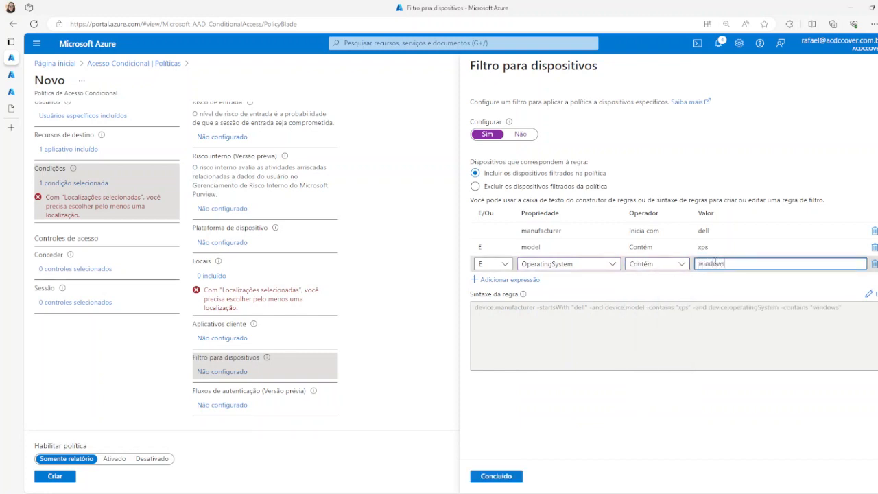
- Browse the device properties offered for a fourth expression, and turn the device filter back to Não
click(542, 280)
scroll(577, 185, down, 5)
scroll(581, 216, up, 3)
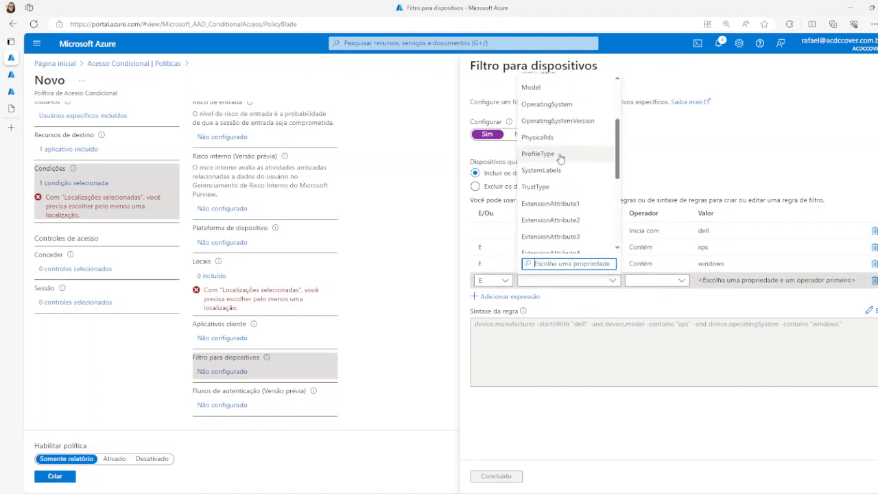
scroll(549, 186, up, 4)
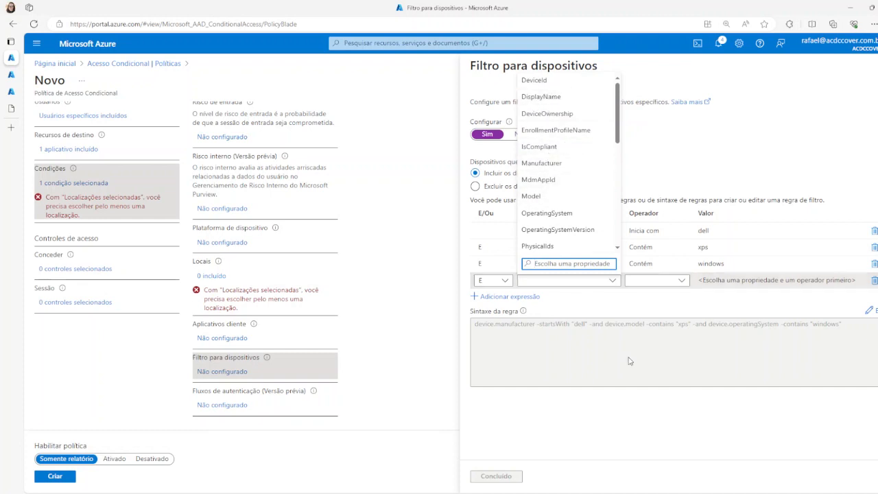
click(669, 409)
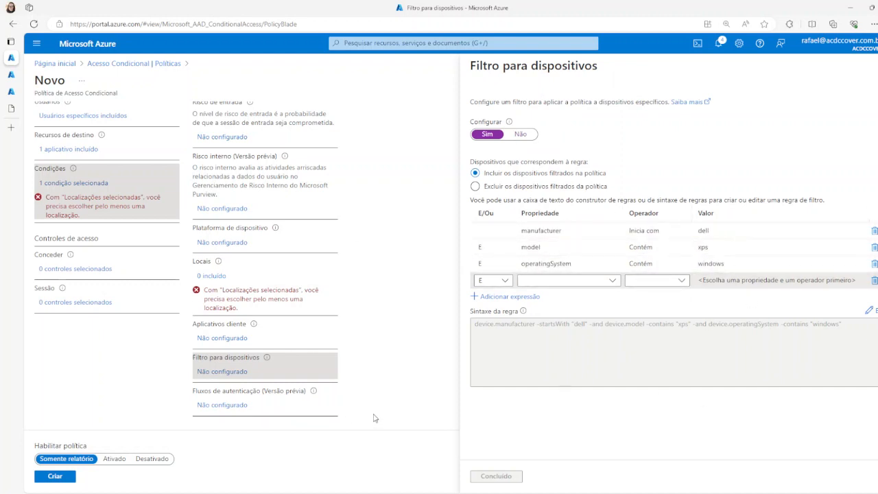
click(521, 135)
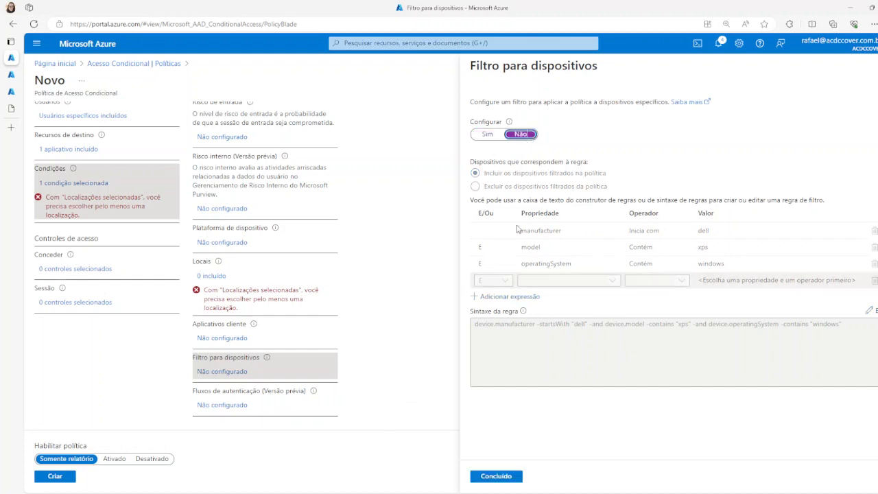
click(496, 476)
- Set the Locais condition to include only the selected location Brasil
scroll(388, 373, down, 3)
scroll(380, 381, up, 3)
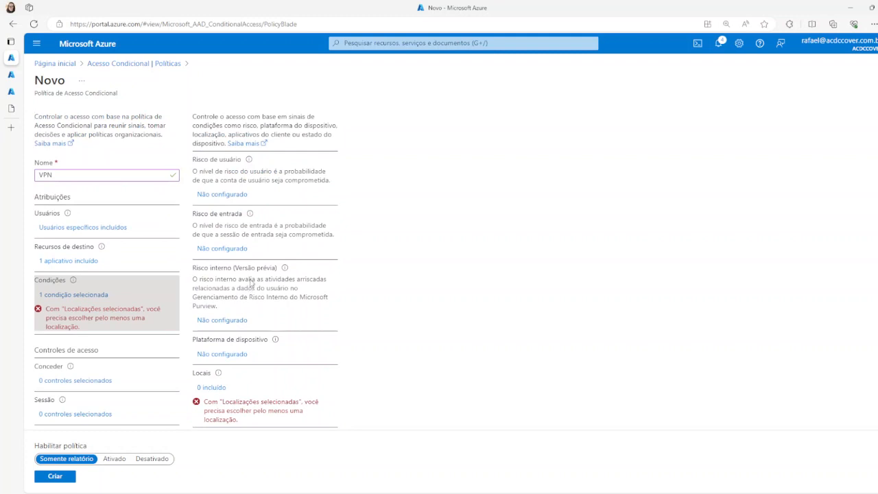
click(223, 248)
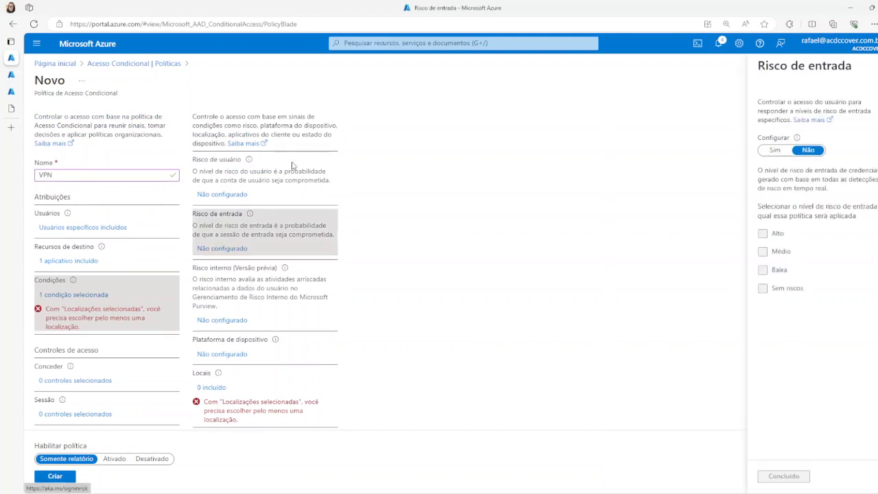
scroll(228, 199, down, 2)
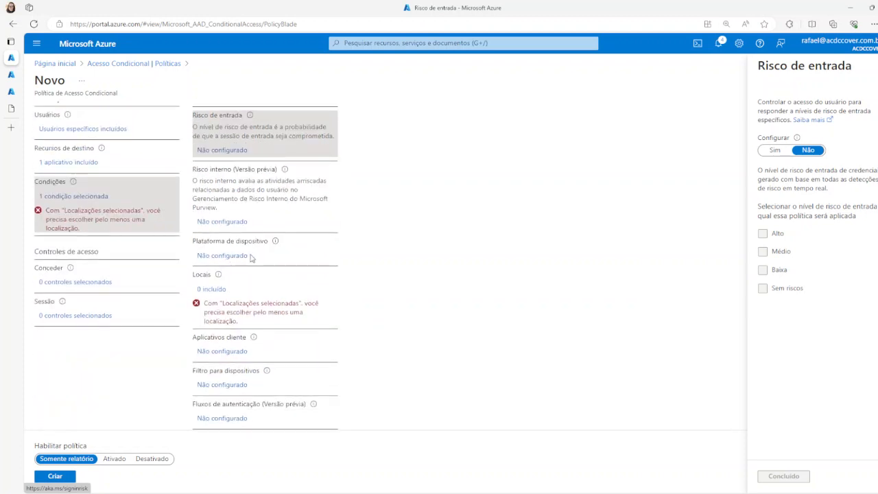
click(214, 289)
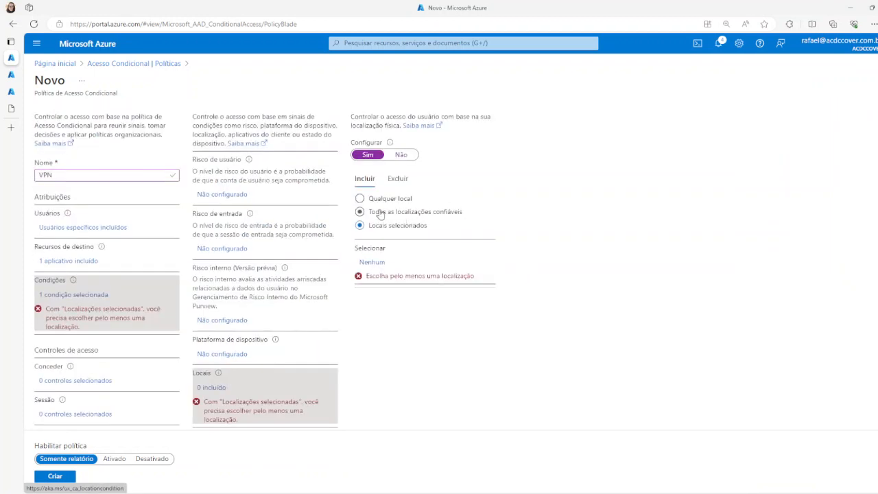
click(378, 201)
click(398, 226)
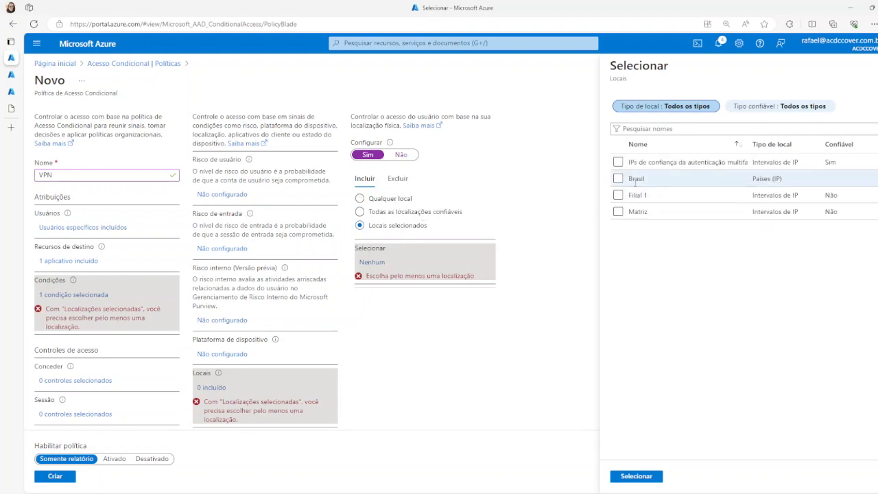
click(619, 182)
click(618, 178)
click(637, 476)
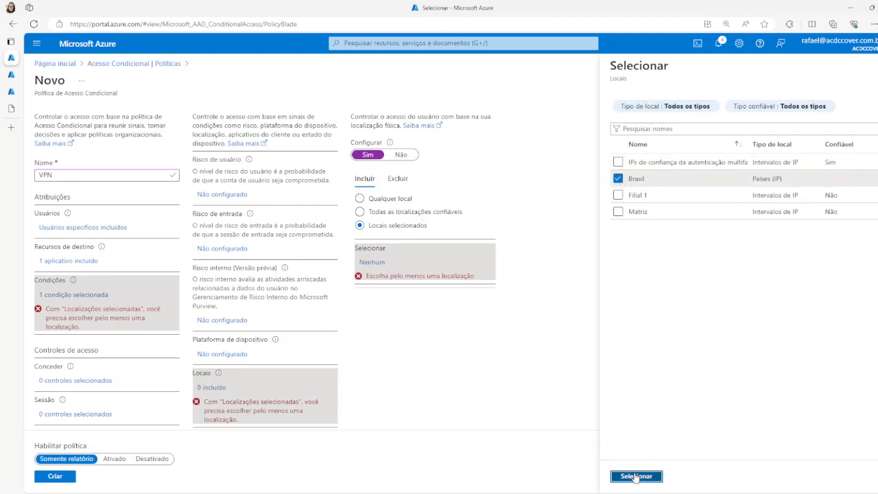
- Set the policy's Conceder access control to Bloquear acesso
click(75, 351)
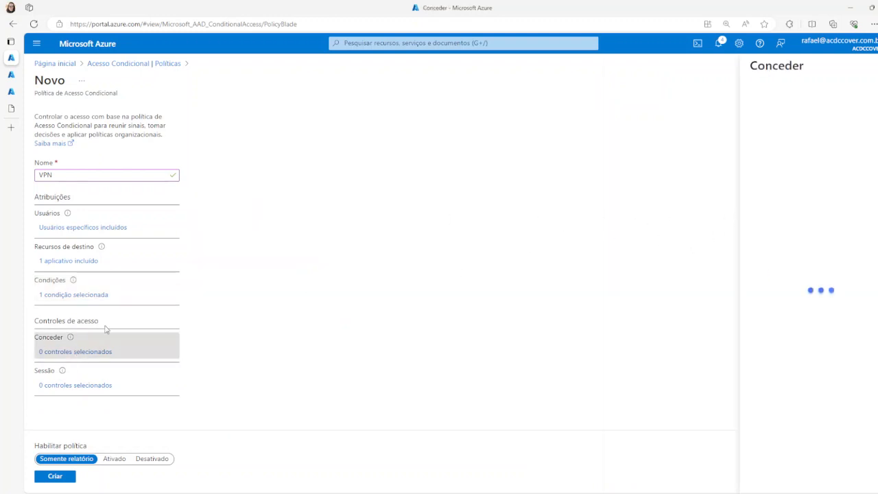
click(783, 130)
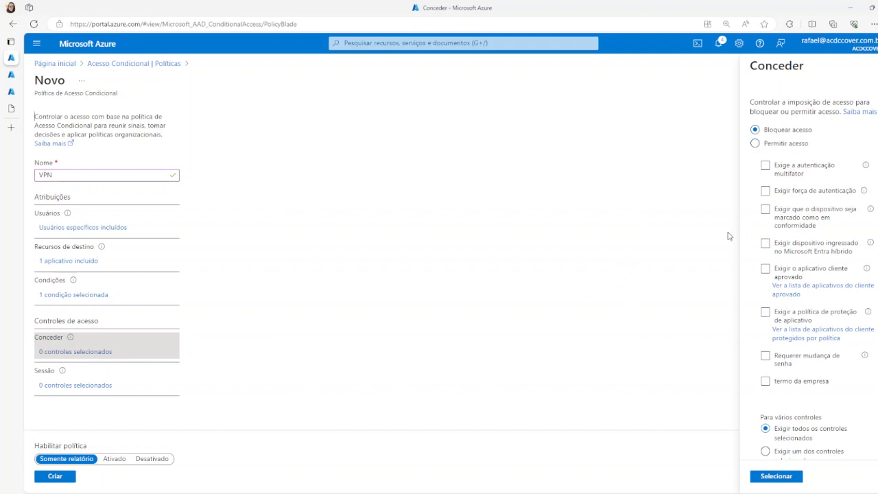
drag(766, 130, 813, 131)
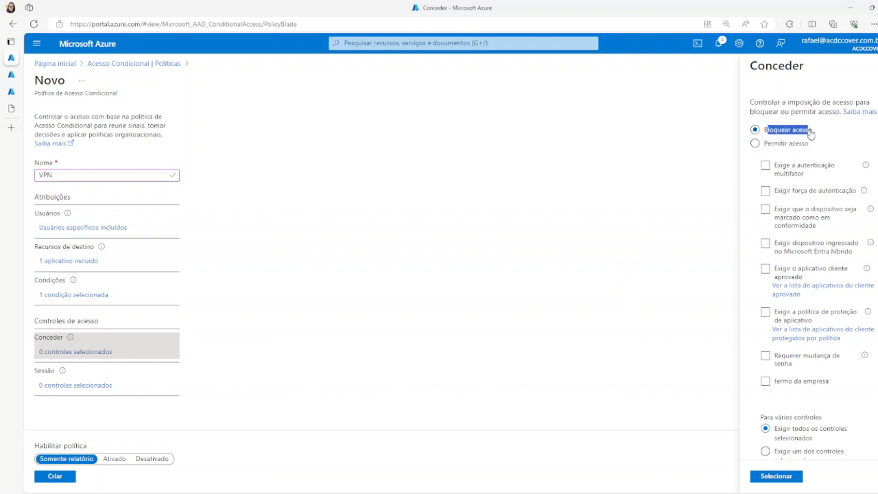
click(812, 148)
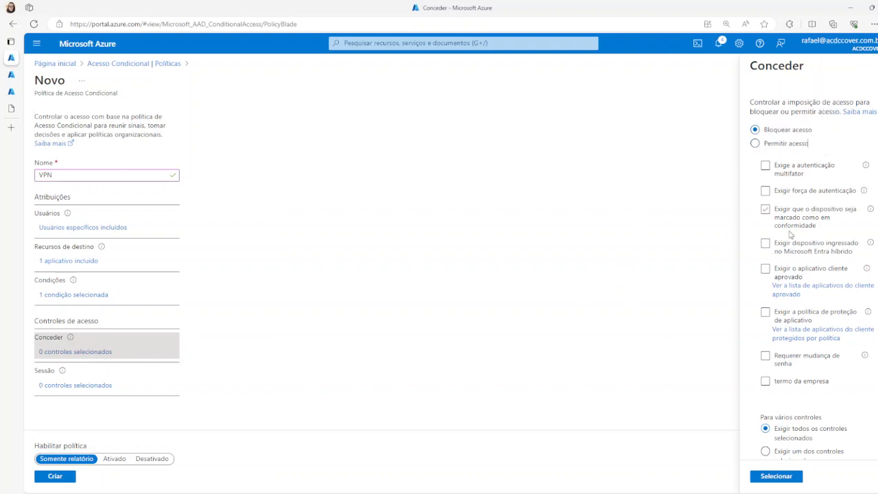
- Try Permitir acesso to review the requirements it offers, and return the control to Bloquear acesso
click(775, 143)
scroll(827, 329, down, 1)
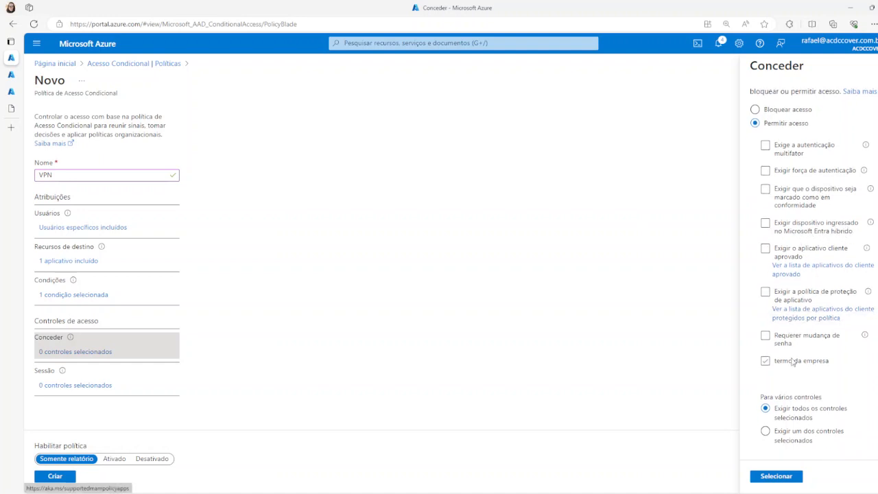
scroll(789, 240, up, 1)
click(756, 130)
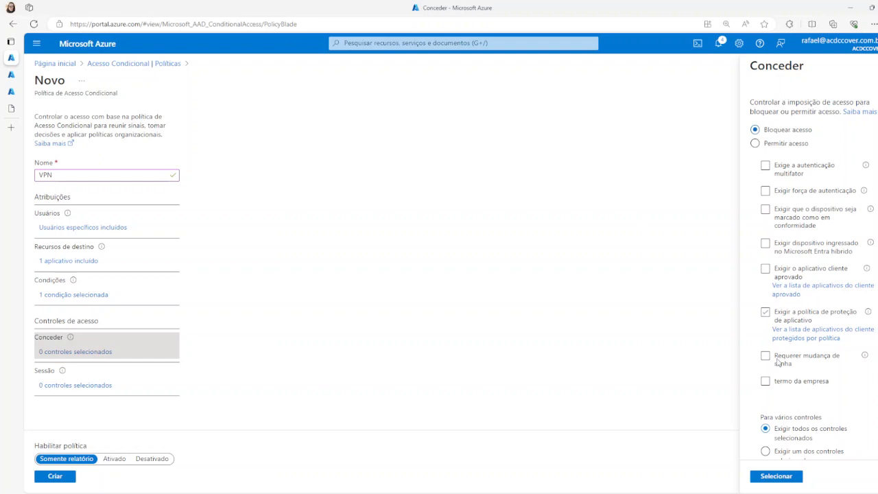
- Confirm the Bloquear acesso control, set the policy state to Ativado, and create the VPN policy
click(776, 476)
drag(227, 278, 208, 291)
click(267, 370)
click(111, 460)
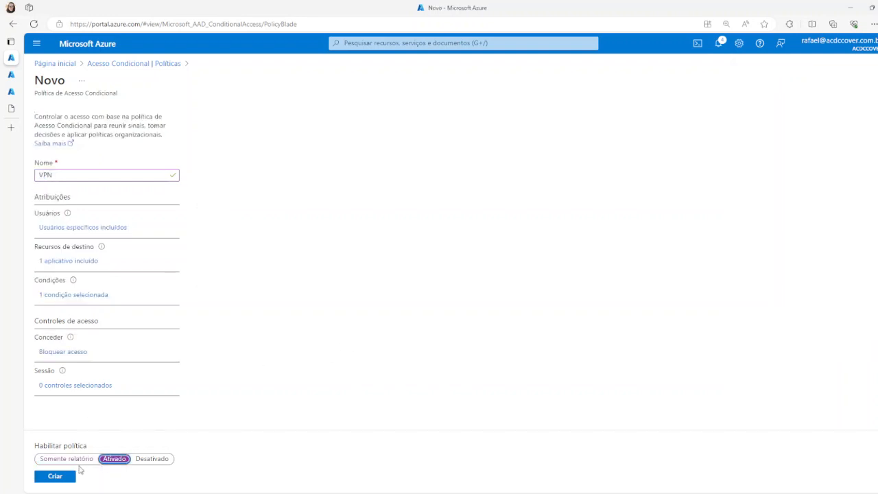
click(81, 233)
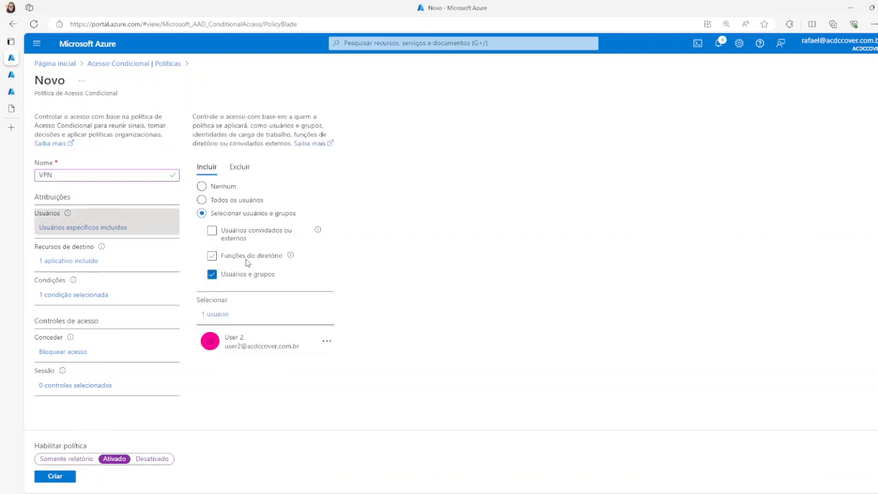
click(55, 476)
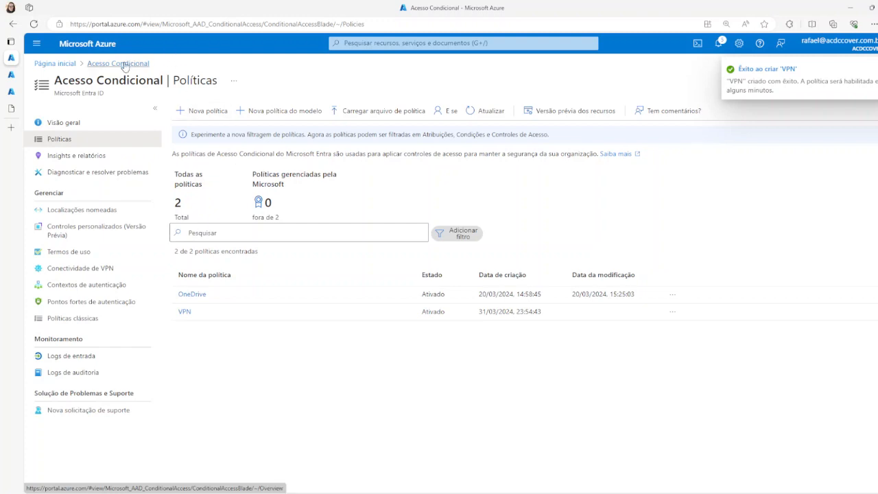
- Open the assigned users and groups of the Azure VPN enterprise application in Microsoft Entra ID
click(59, 64)
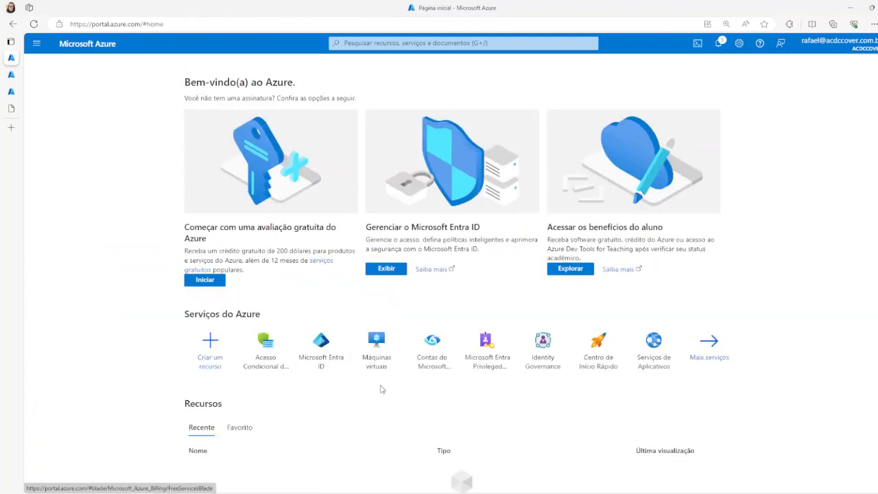
click(336, 346)
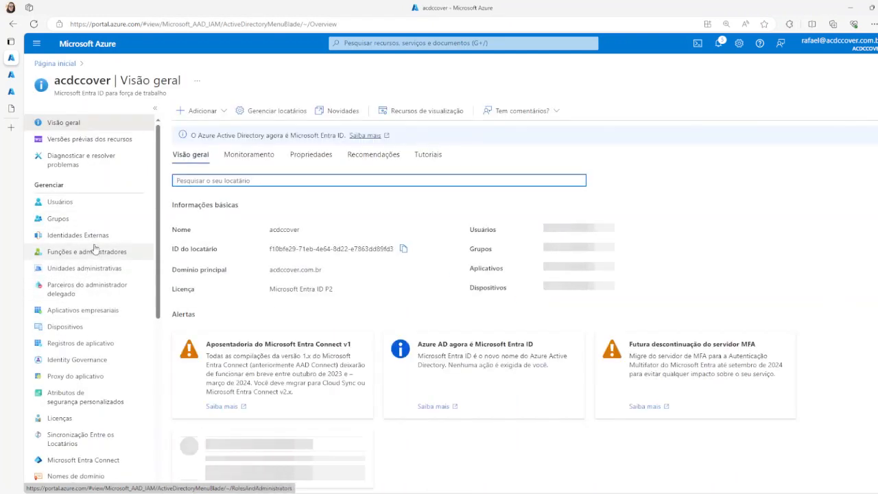
click(83, 310)
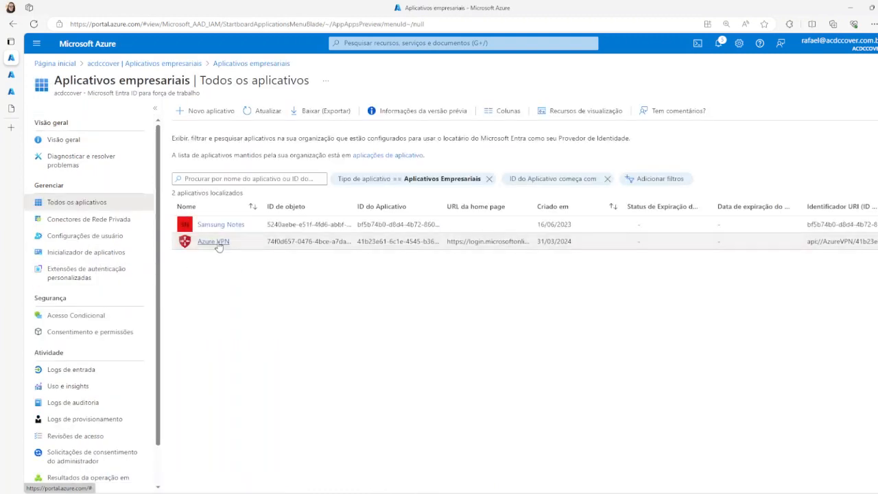
click(220, 244)
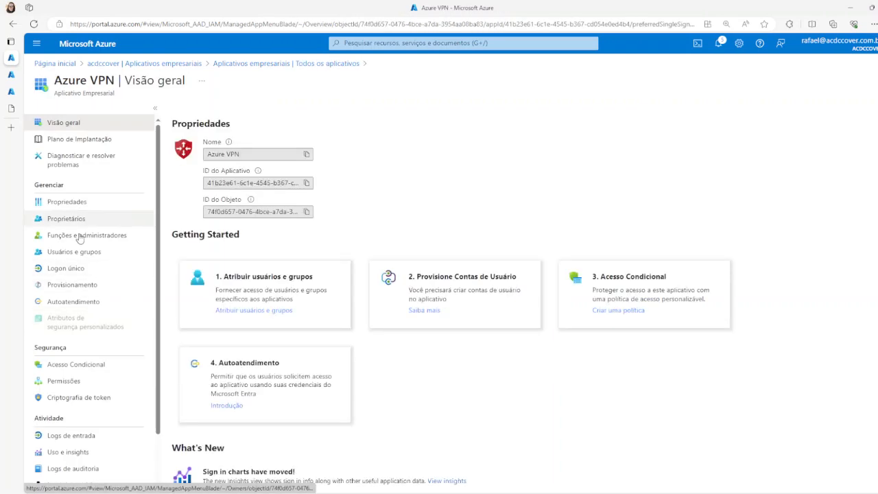
click(80, 254)
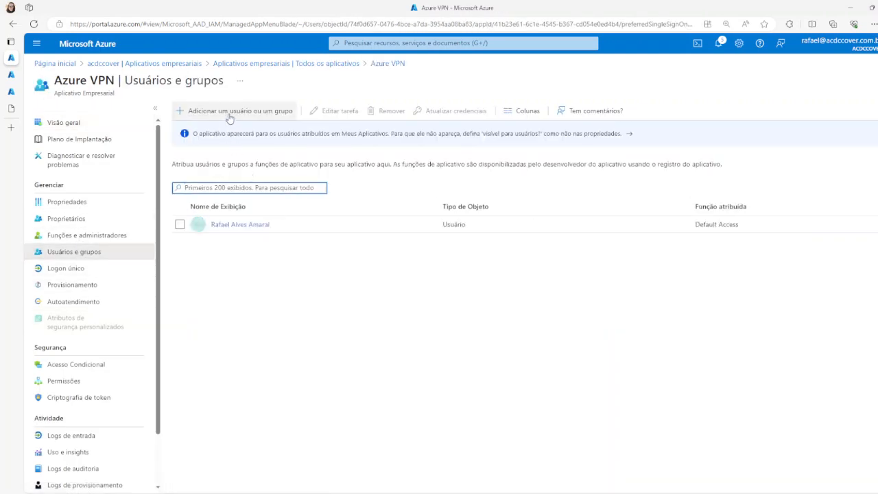
- Assign User 2 to the Azure VPN application
click(231, 114)
click(75, 130)
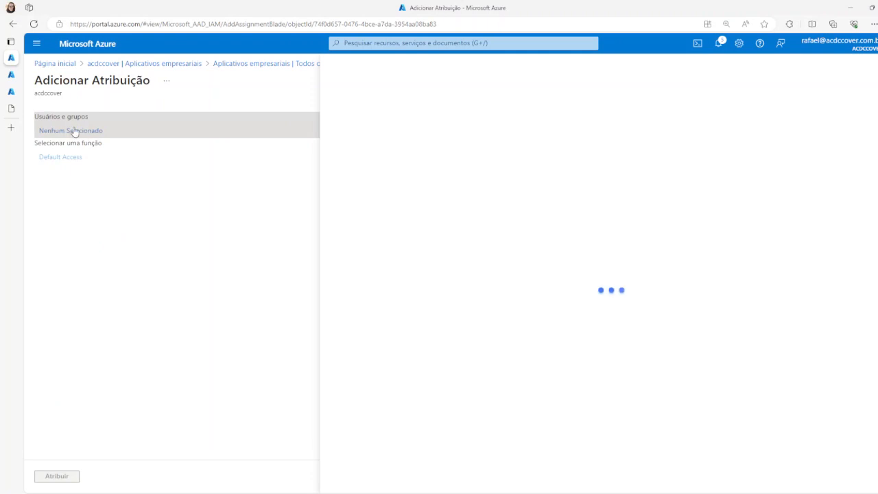
scroll(439, 353, down, 5)
click(344, 380)
click(357, 476)
click(48, 477)
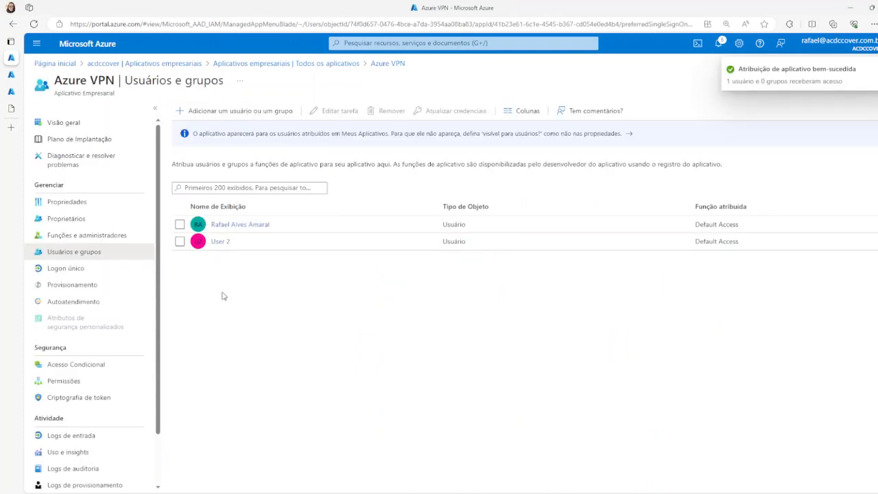
- Switch to the Azure VPN client and connect to Global Azure, signing in with User 2's e-mail and account password
click(222, 493)
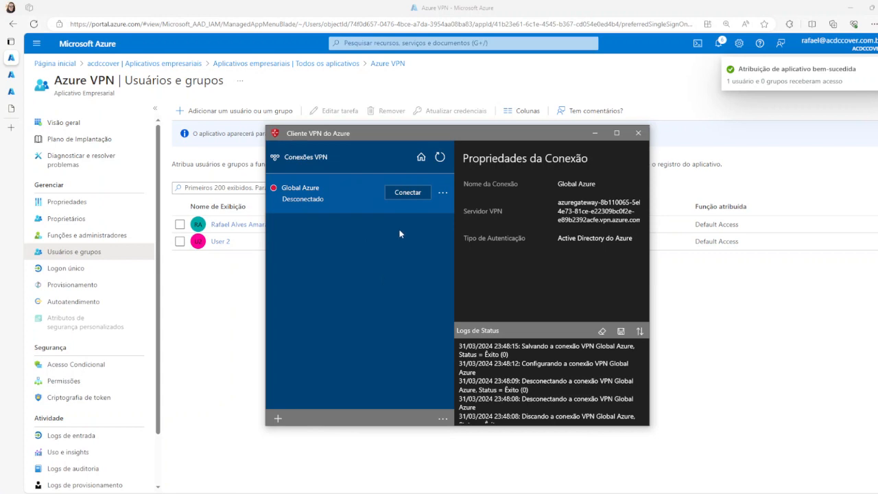
click(408, 193)
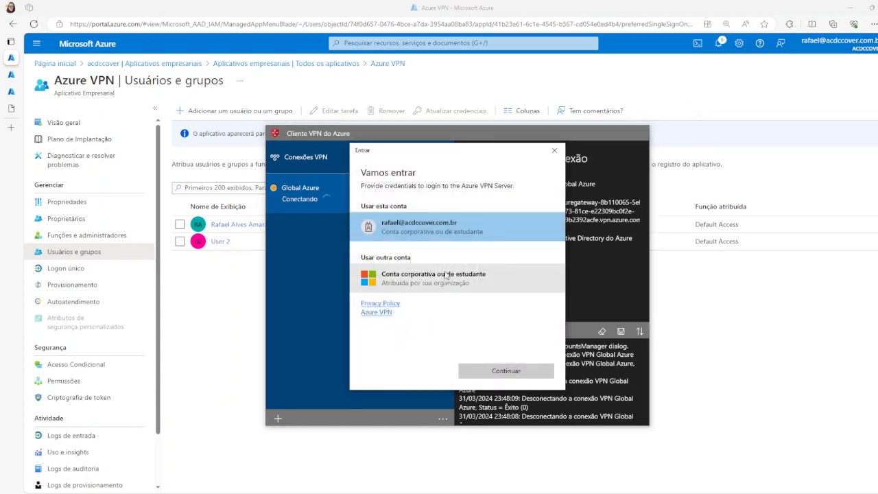
click(541, 371)
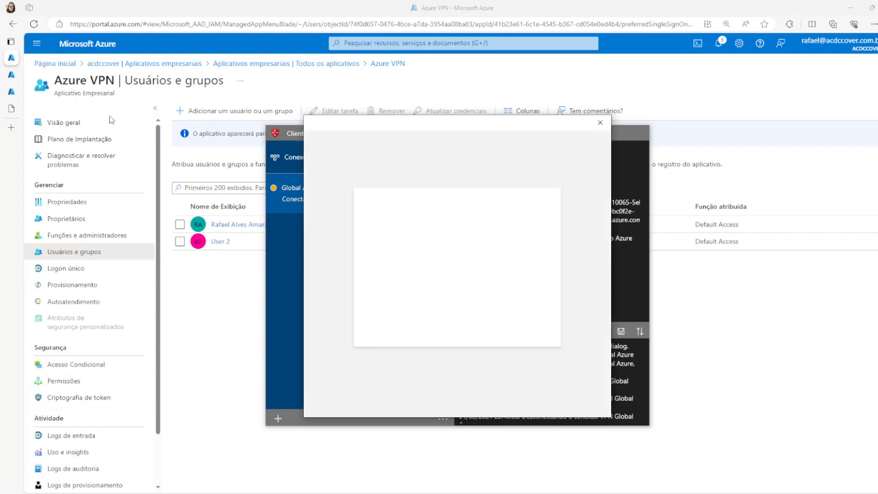
key(ctrl+v)
click(516, 308)
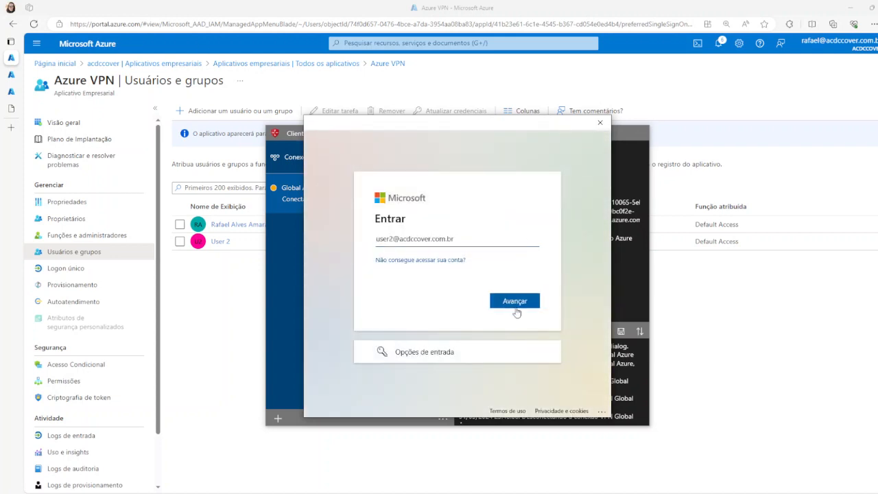
text(*********)
key(Return)
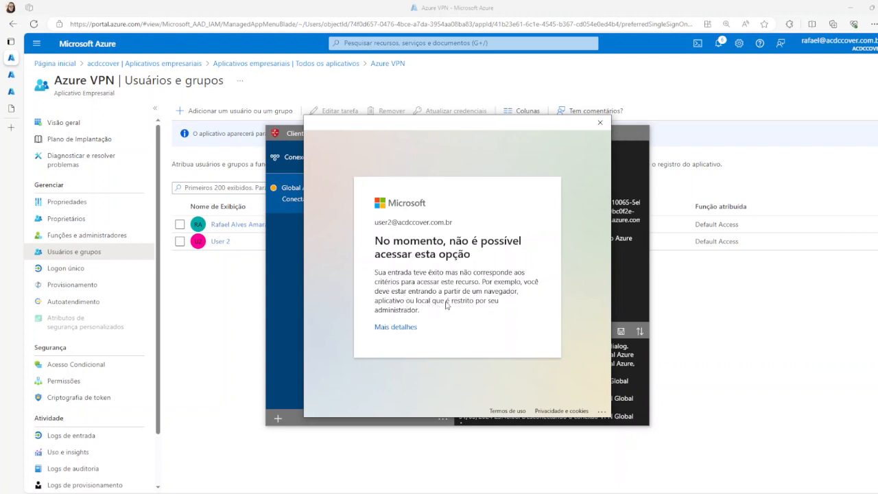
- Examine the troubleshooting details of the sign-in attempt, and close the sign-in window and the VPN client
click(404, 329)
scroll(553, 319, down, 3)
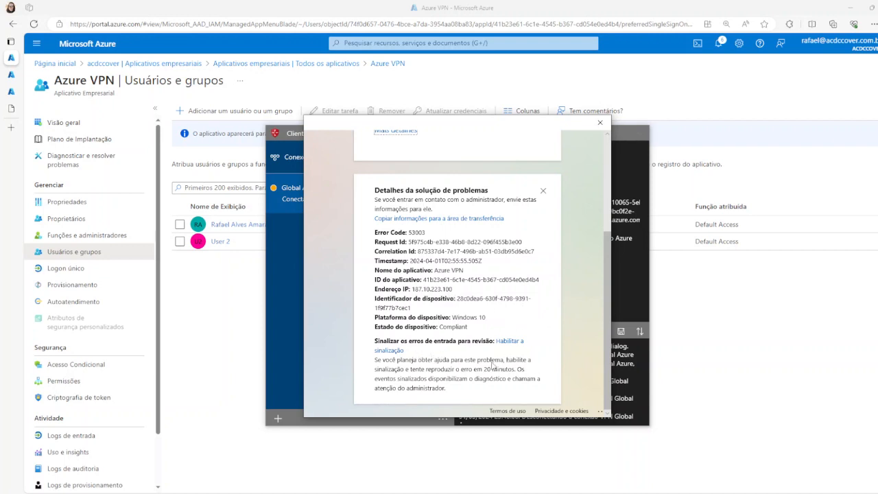
scroll(518, 340, up, 3)
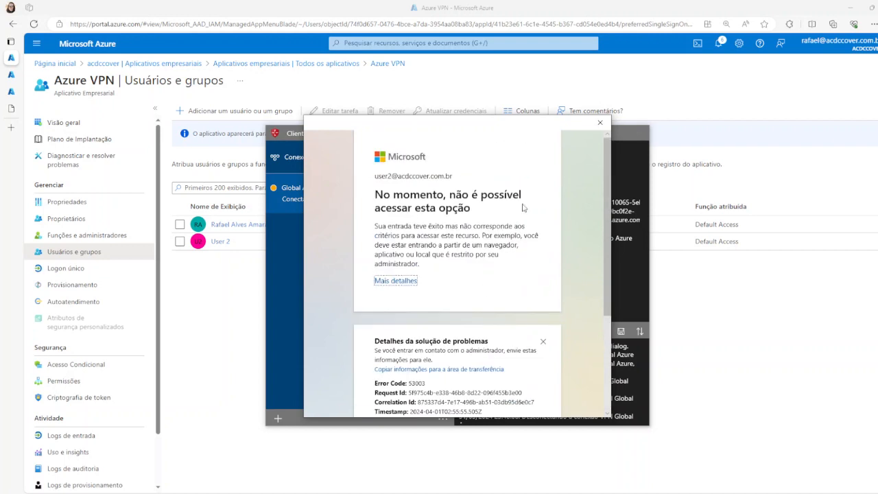
click(601, 122)
click(230, 313)
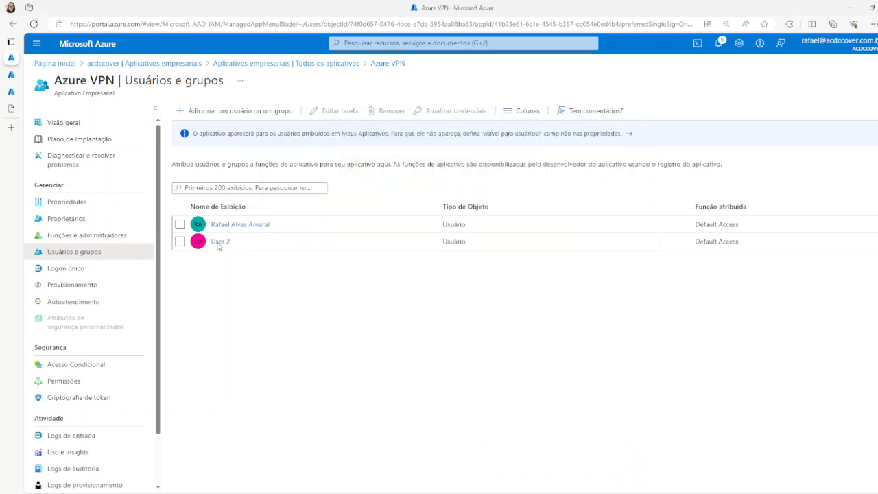
- Open the VPN policy from the Conditional Access policies
click(378, 43)
click(414, 199)
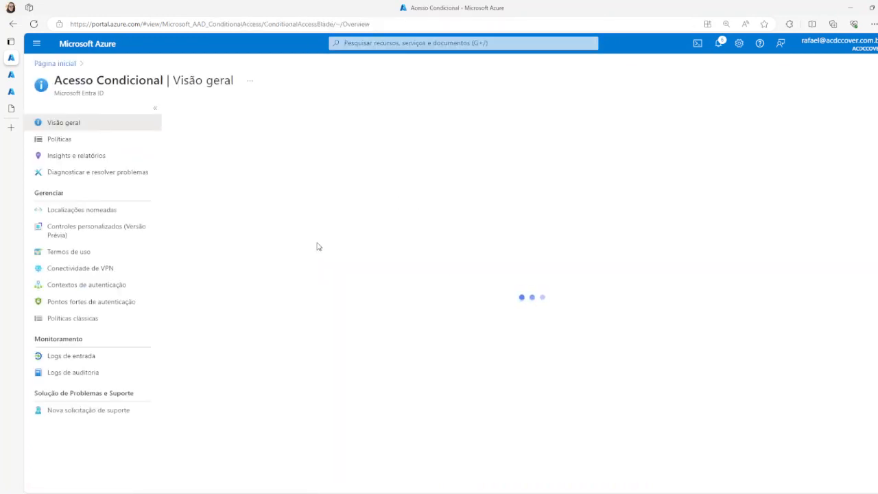
click(87, 138)
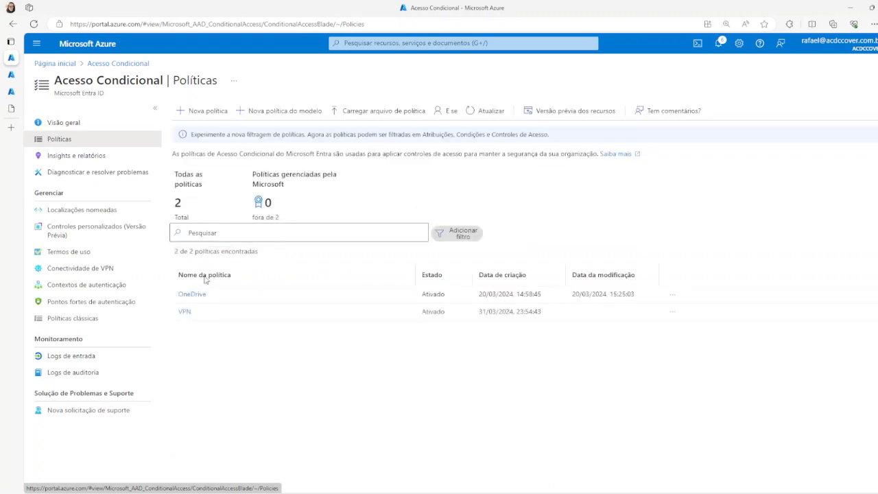
click(187, 313)
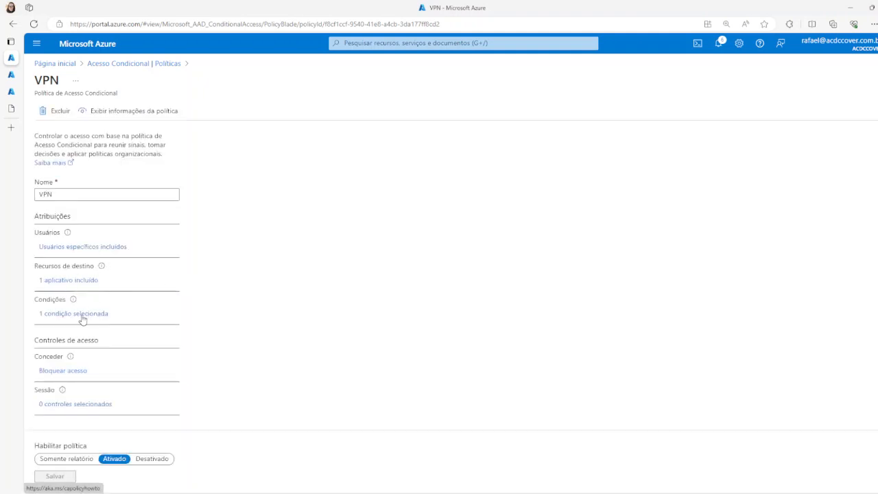
- Try to save the VPN policy with its Conceder control set to Permitir acesso and no requirement selected
click(63, 371)
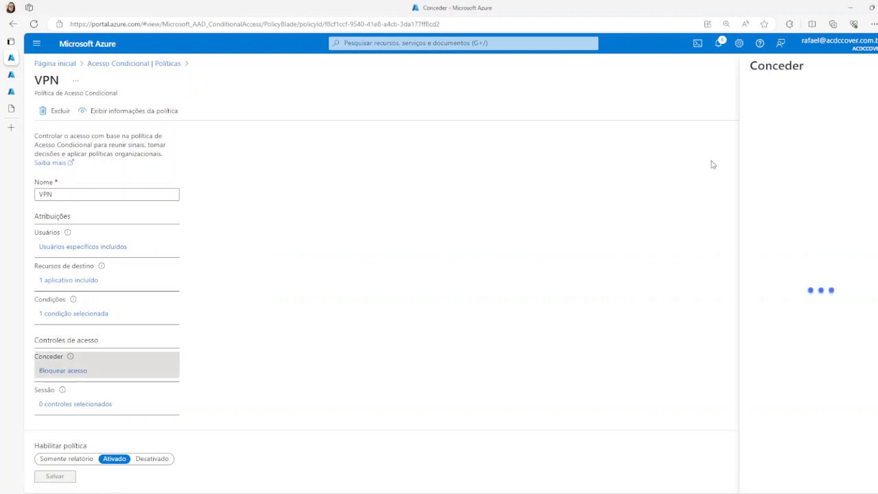
click(779, 145)
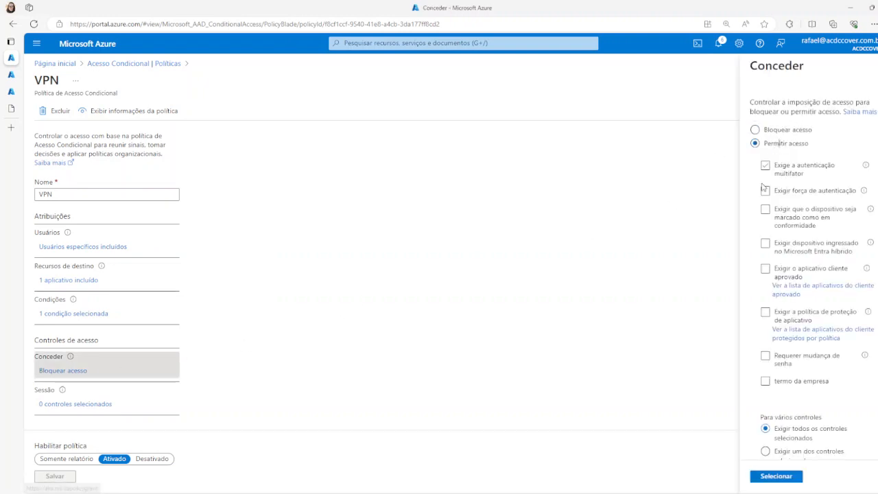
click(777, 475)
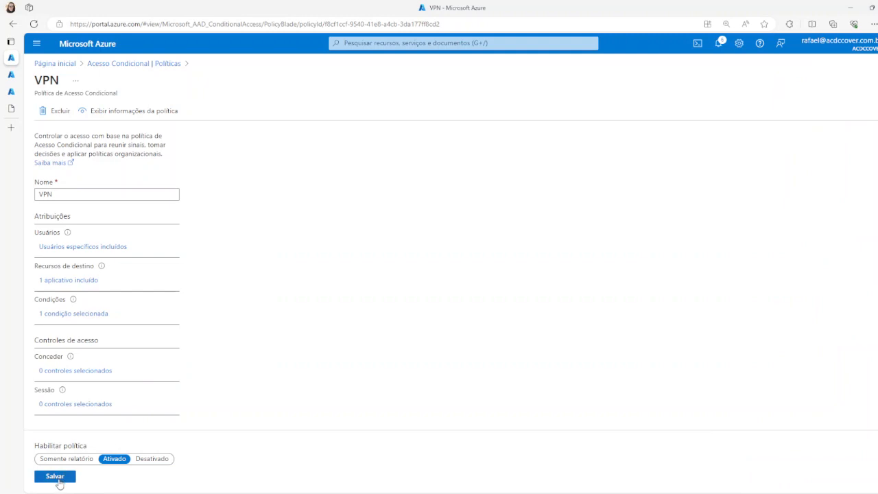
click(56, 476)
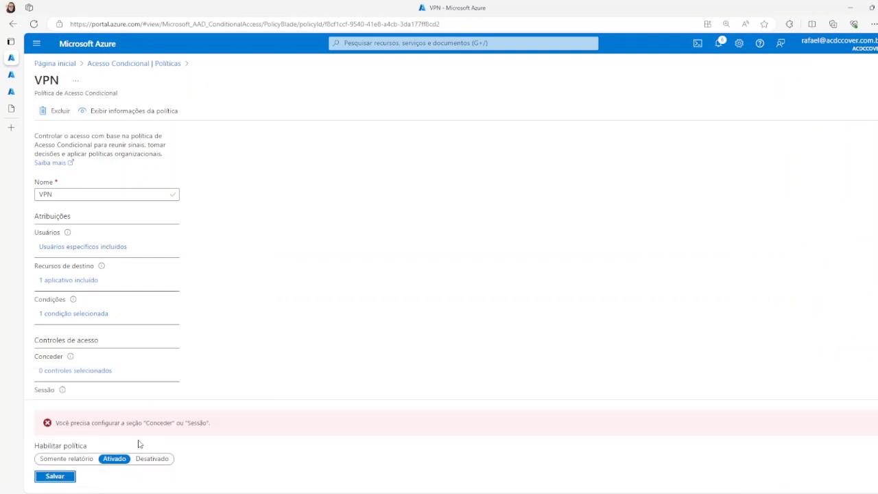
- Try to save the edited policy as Desativado, and discard the unsaved edits to return to the policies list
click(159, 459)
click(54, 481)
click(134, 64)
click(519, 76)
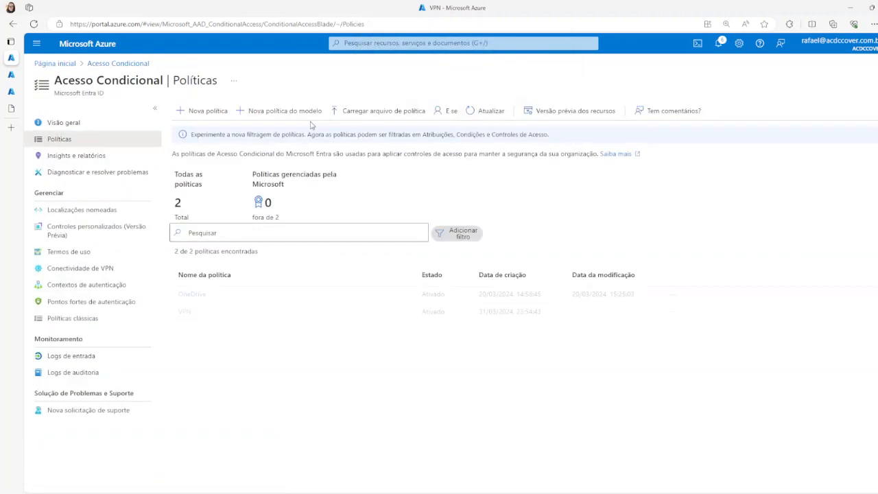
- Reopen the VPN policy, set its state to Desativado, and save it
click(184, 312)
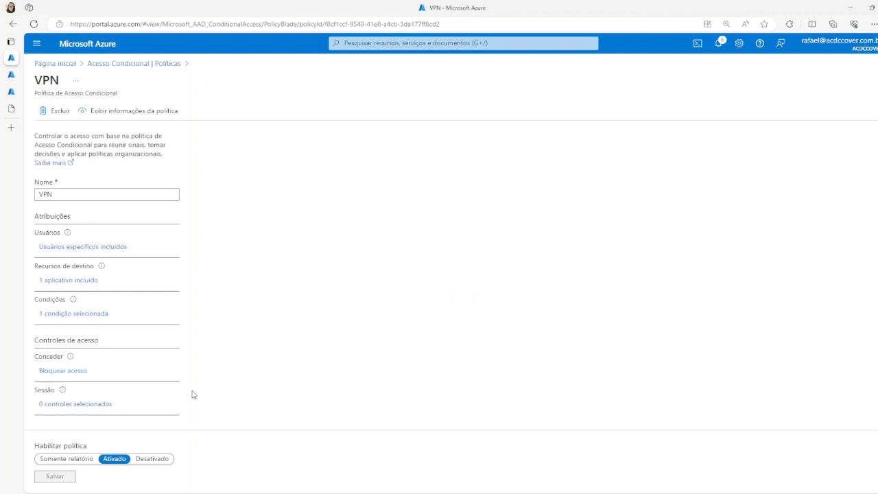
click(159, 458)
click(54, 478)
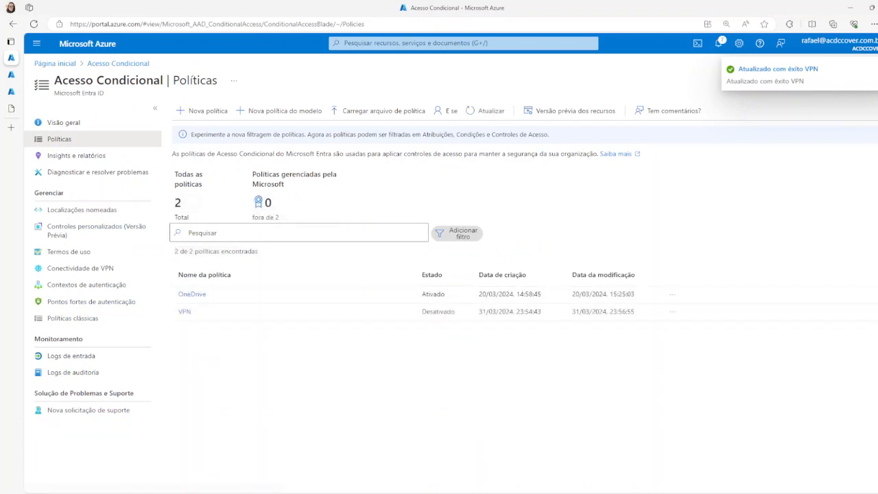
- Retry the Global Azure connection in the VPN client with another work account, entering User 2's e-mail and account password
click(338, 493)
click(406, 194)
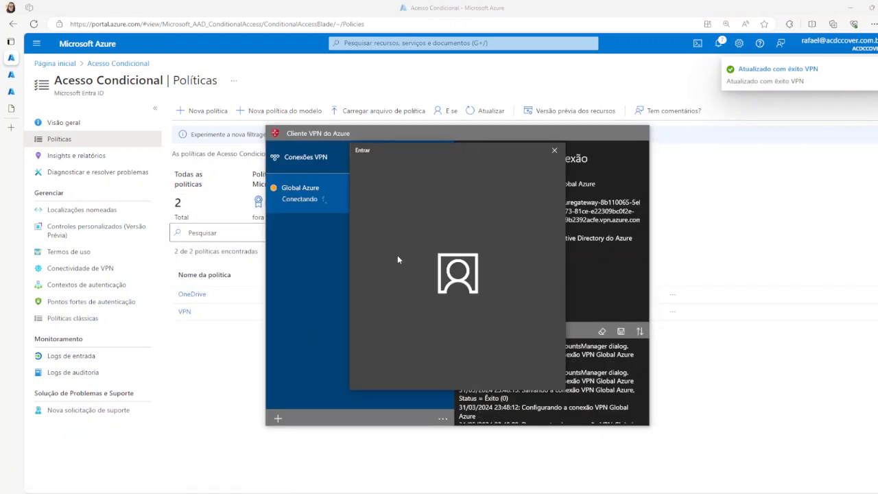
click(457, 275)
click(506, 371)
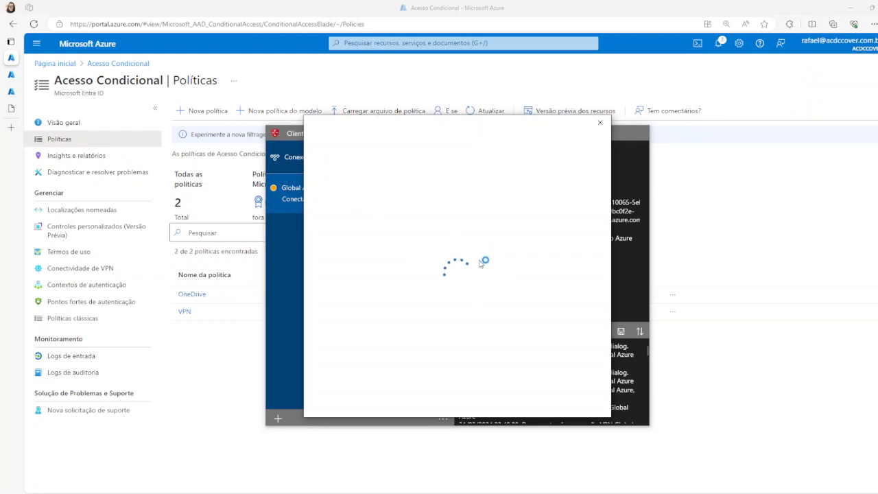
key(ctrl+v)
click(523, 305)
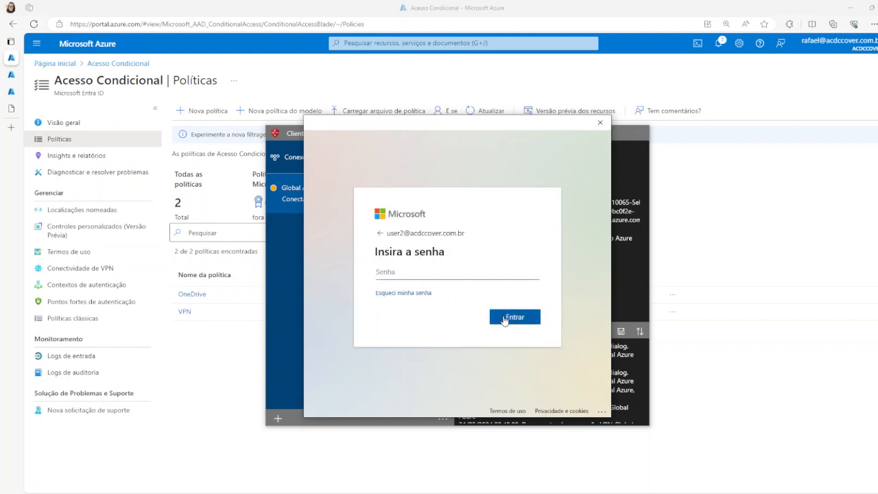
text(•••••••••)
click(502, 317)
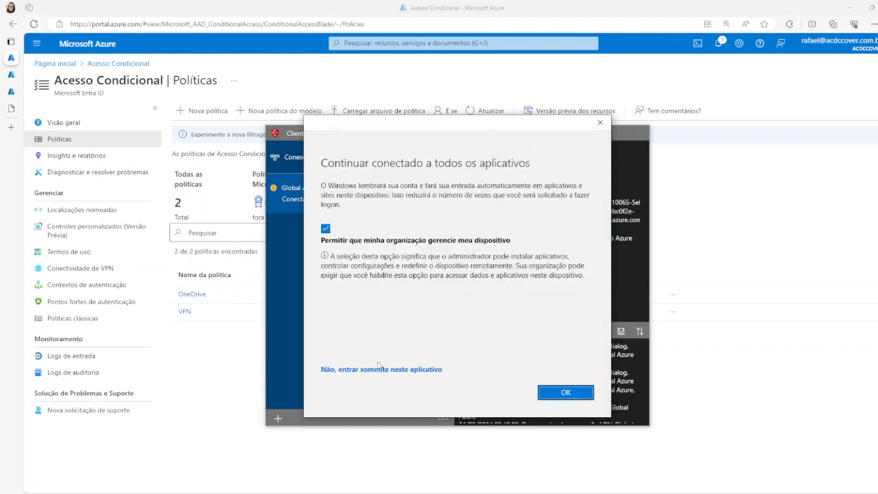
- Disallow device management by the organization, sign in to this app only, and dismiss the sign-in error
click(326, 229)
click(392, 370)
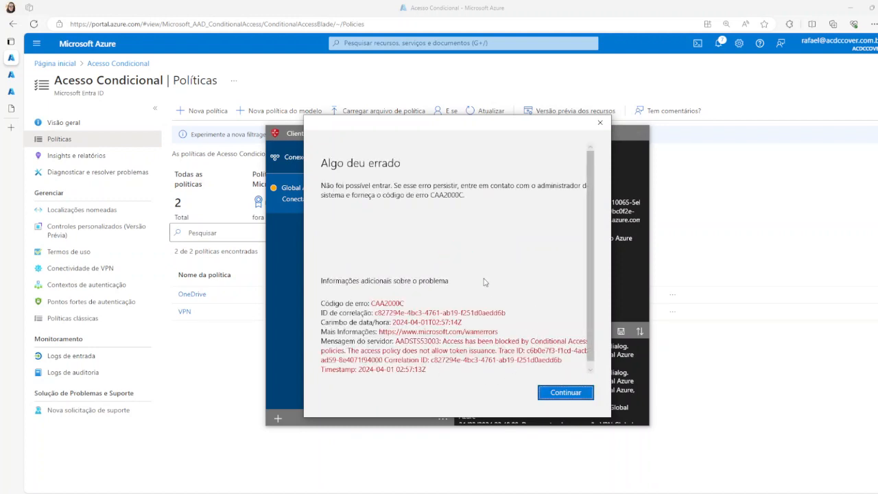
scroll(507, 268, down, 1)
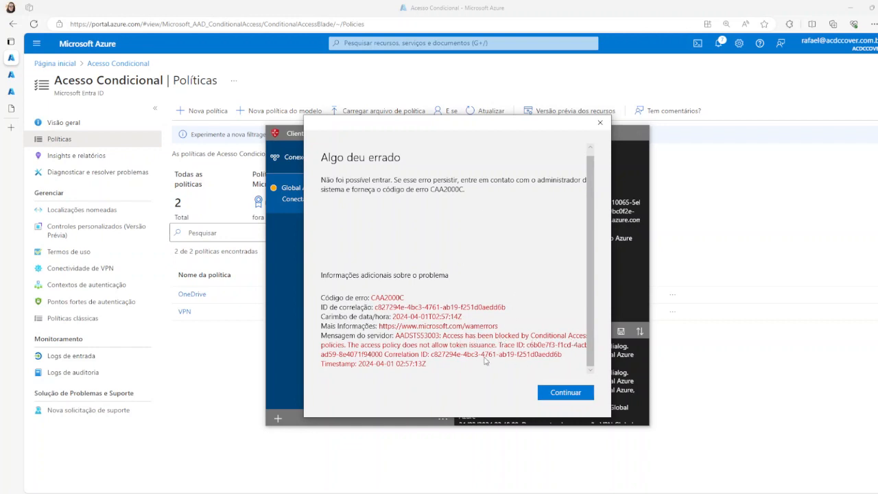
click(574, 393)
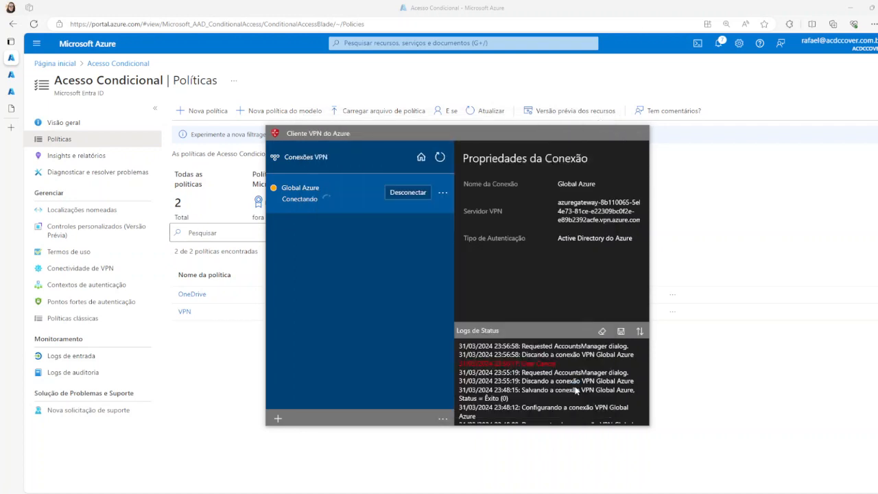
- Retry the Global Azure VPN connection with User 2's e-mail and account password, disallowing device management and signing in to this app only
click(411, 193)
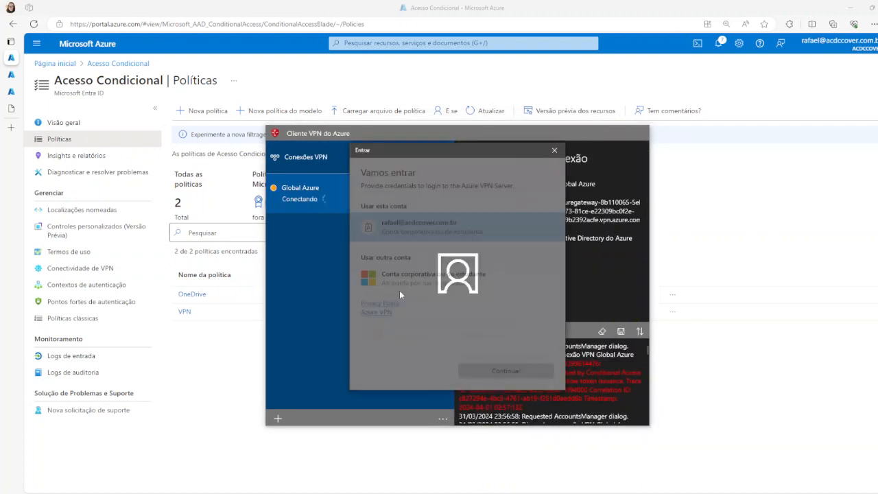
click(425, 278)
click(506, 371)
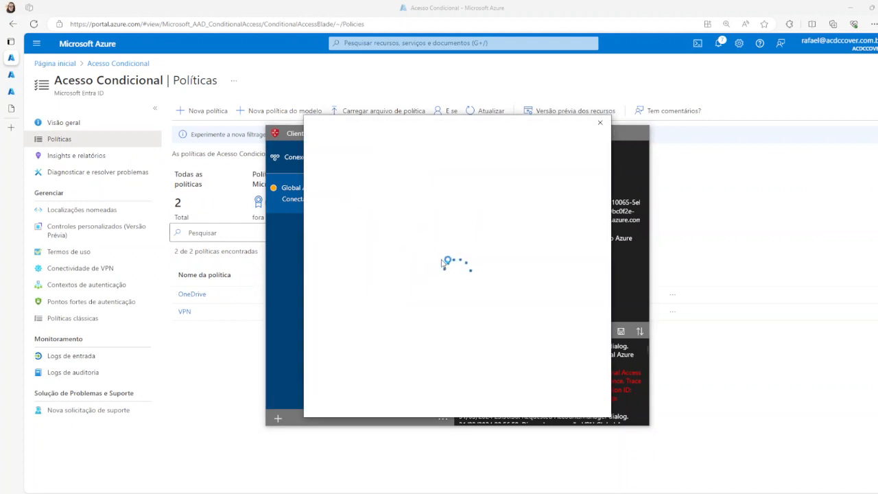
key(ctrl+v)
click(514, 302)
text(•••)
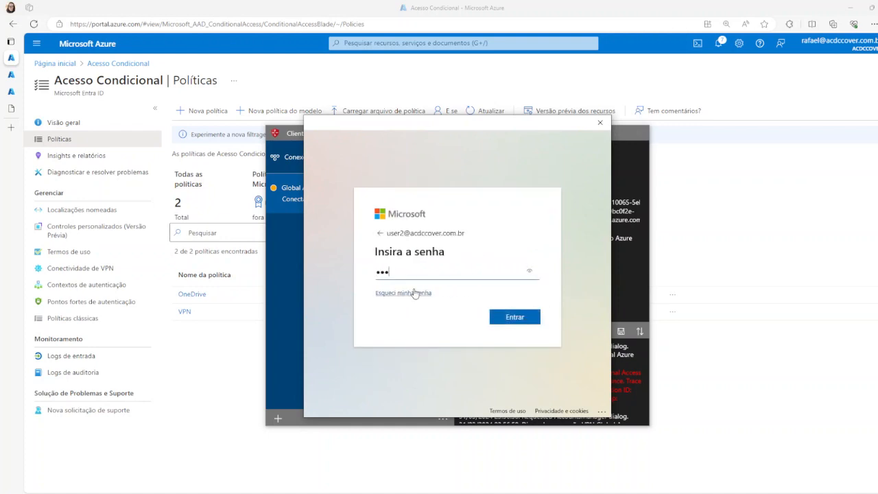
key(Return)
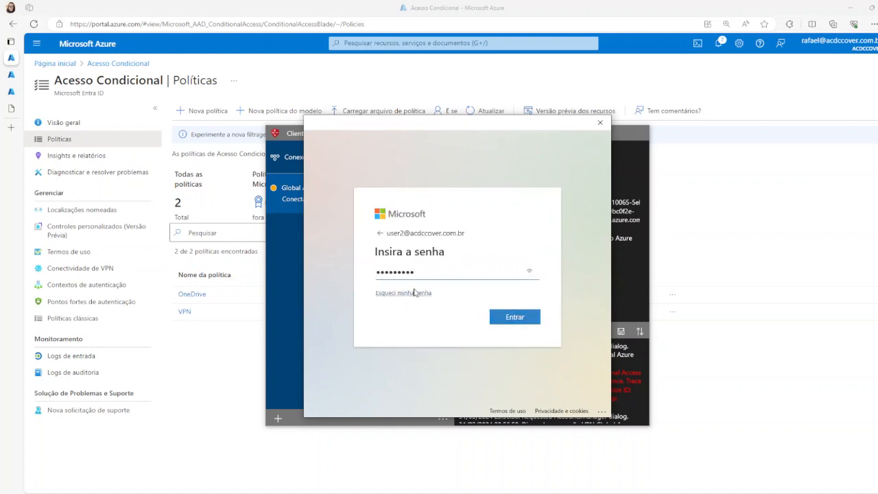
click(329, 240)
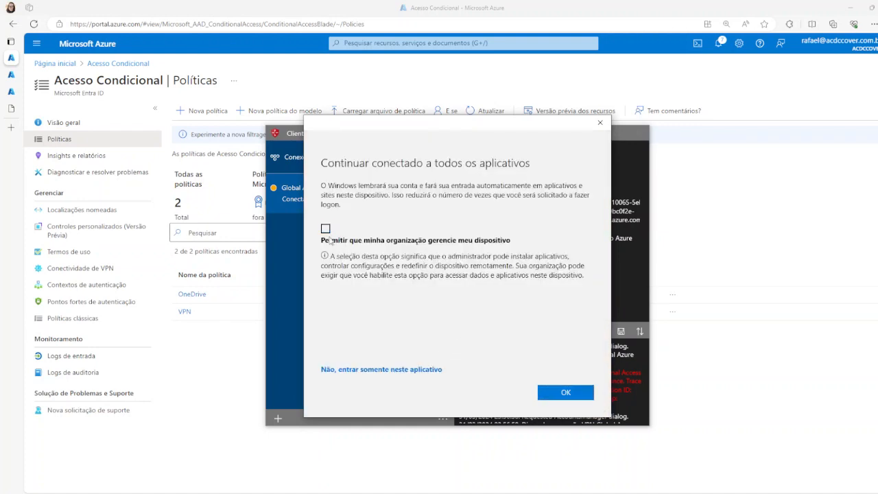
click(385, 370)
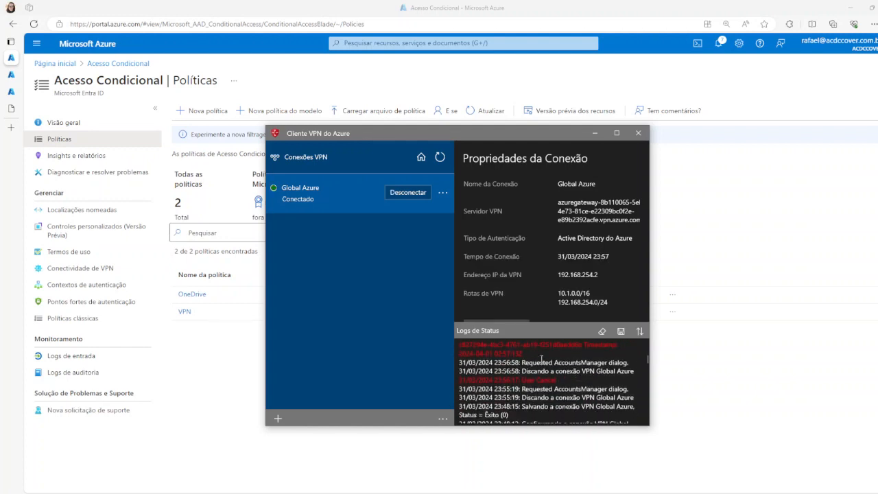
- Load the internal site at 10.1.0.4, fill in its login form with "tatat" and a password, and close the site
click(11, 109)
click(153, 25)
key(Return)
click(429, 286)
text(tatat)
click(506, 312)
text(******)
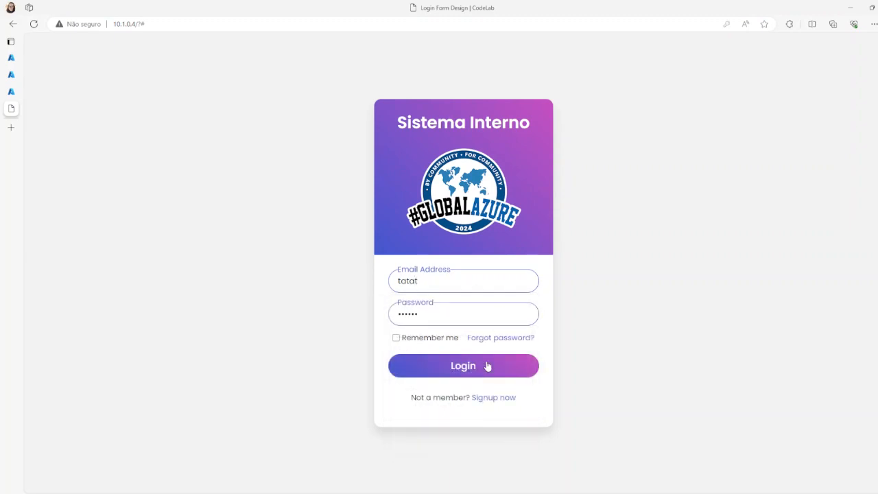
mouse_move(20, 113)
click(108, 109)
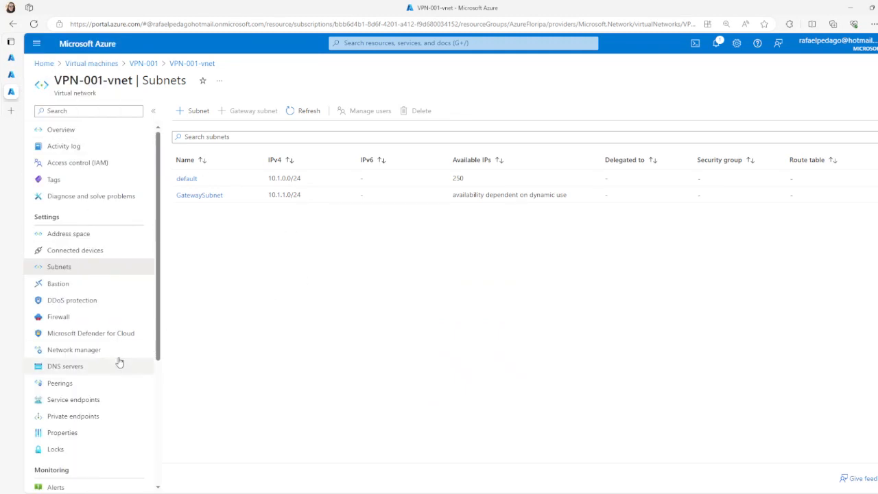
- Return to the acdccover tenant's Azure home page and open the Azure VPN enterprise application in Microsoft Entra ID
scroll(121, 368, down, 1)
scroll(144, 234, up, 1)
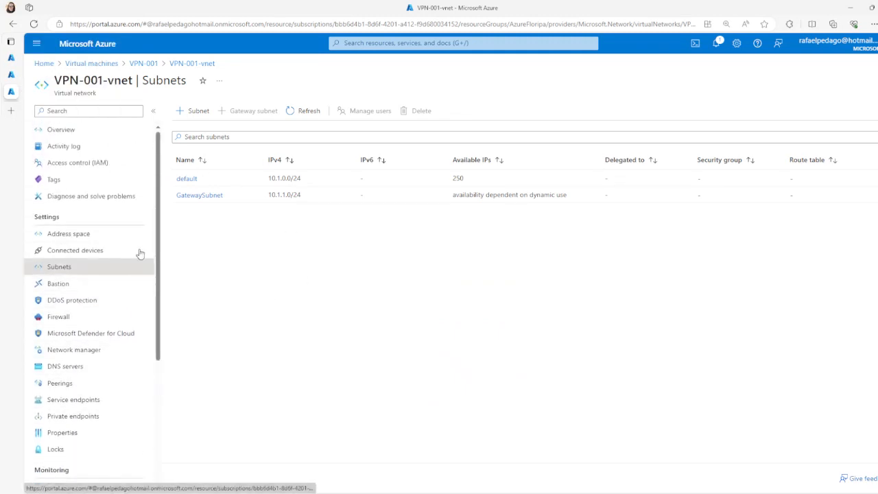
click(11, 59)
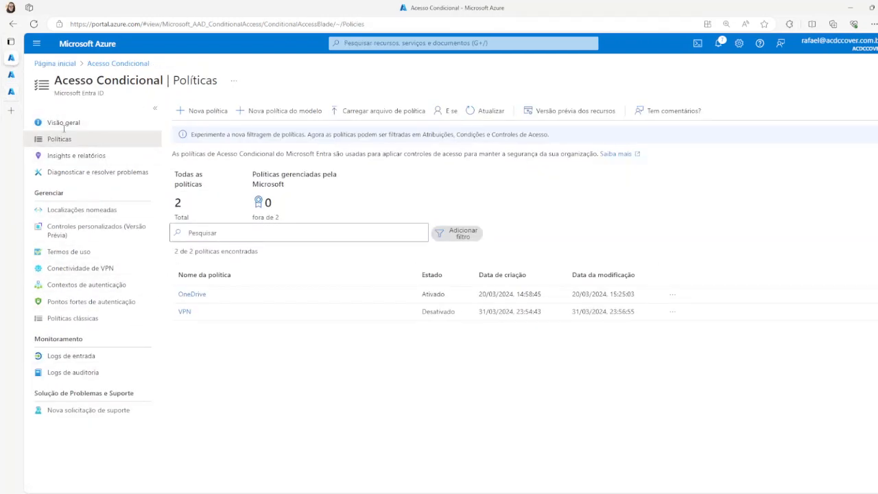
click(63, 66)
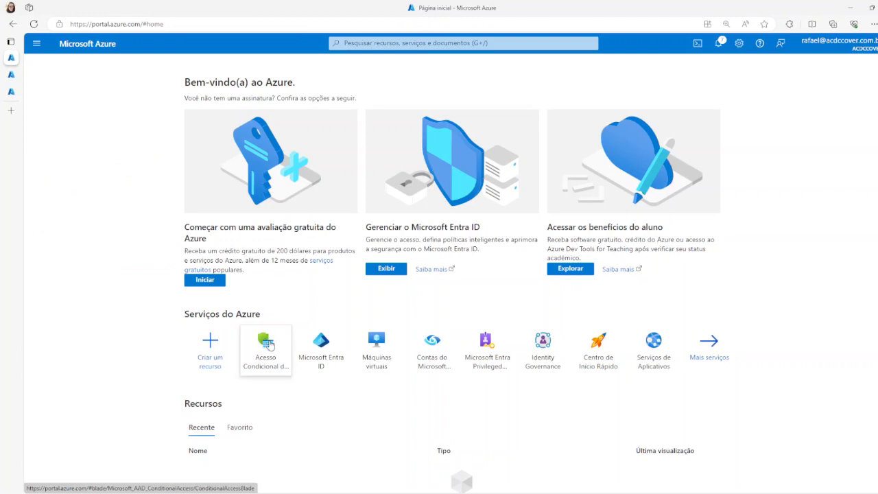
click(315, 349)
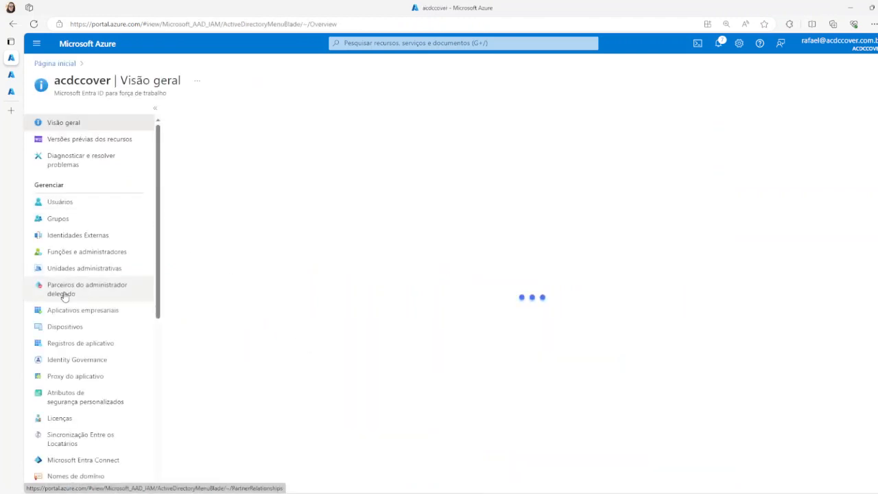
click(129, 311)
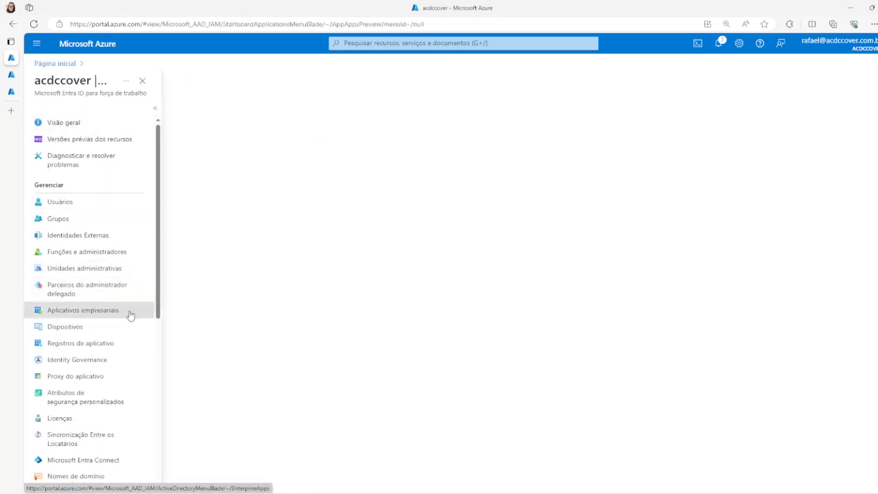
click(216, 241)
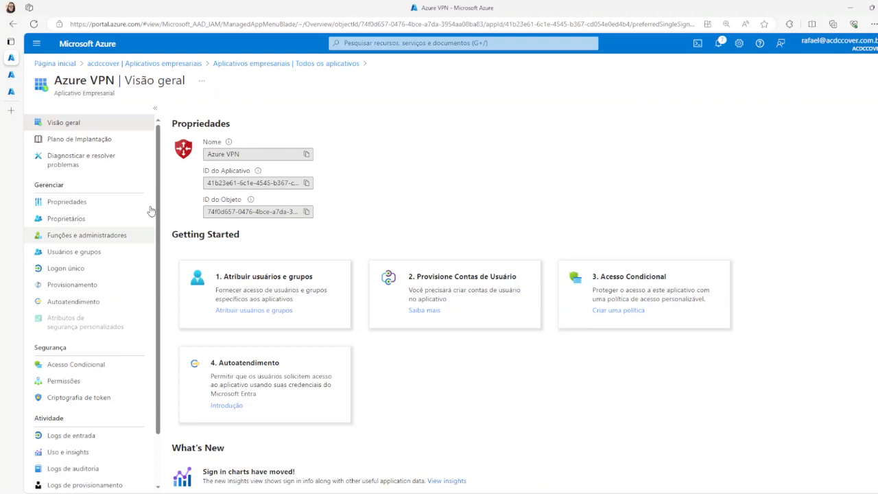
- Open the Azure VPN application's sign-in logs and filter them to the last 24 hours
scroll(139, 234, down, 1)
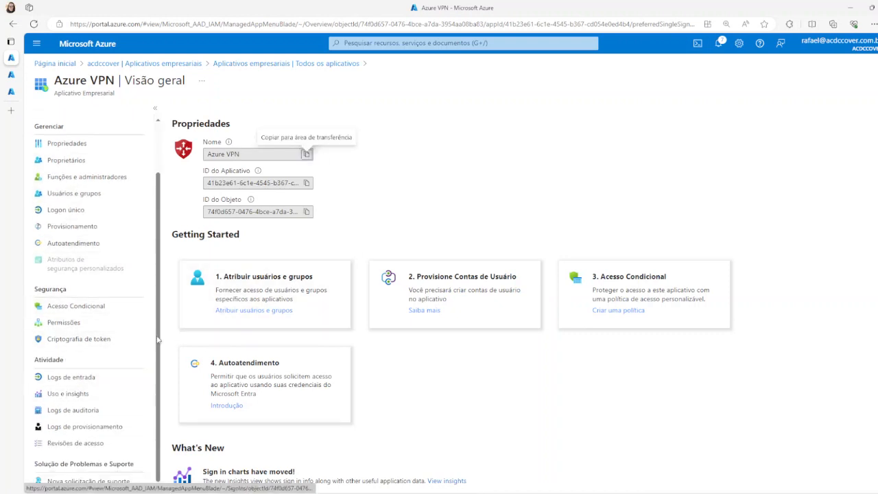
click(80, 377)
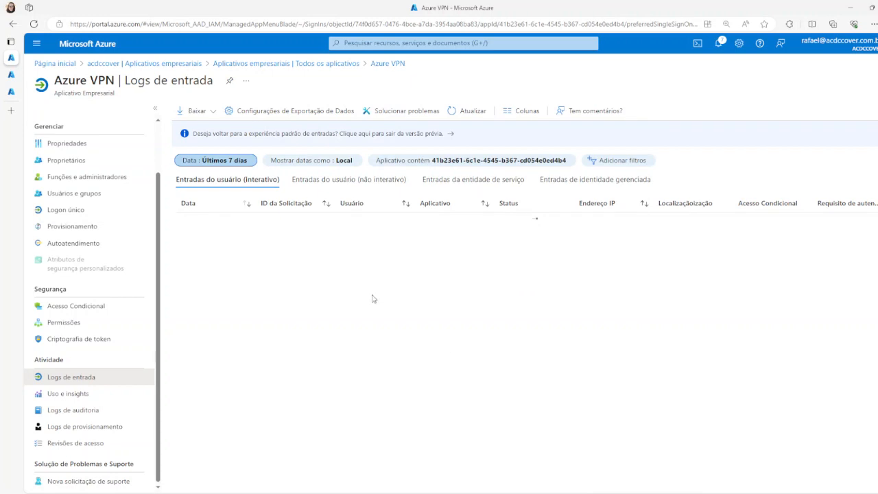
click(228, 160)
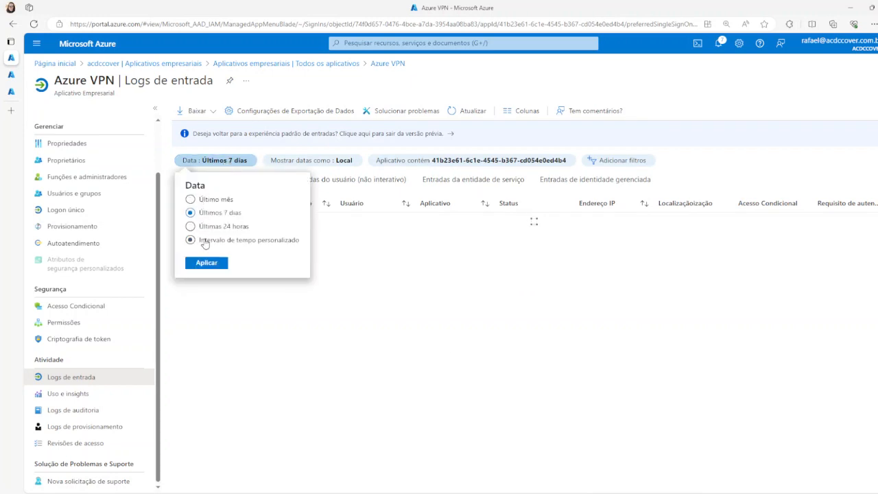
click(206, 229)
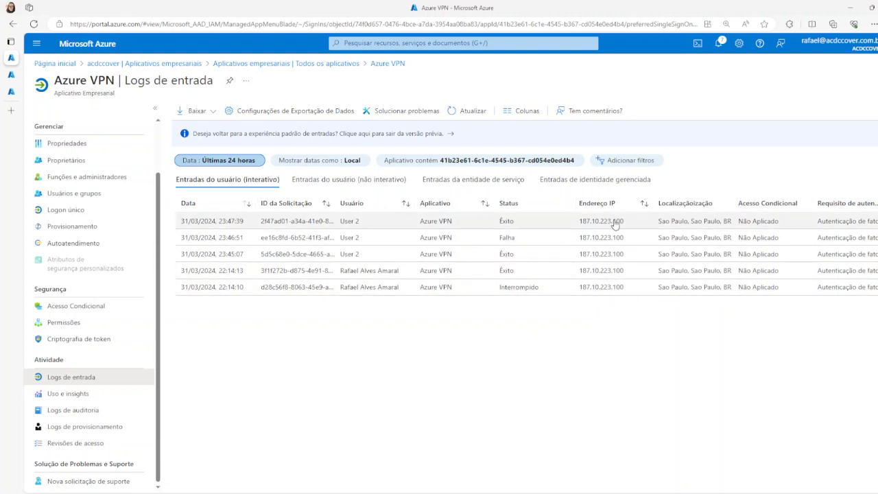
- Examine the failure reason of User 2's failed Azure VPN sign-in, and return to the enterprise applications list
click(409, 240)
drag(626, 242, 787, 250)
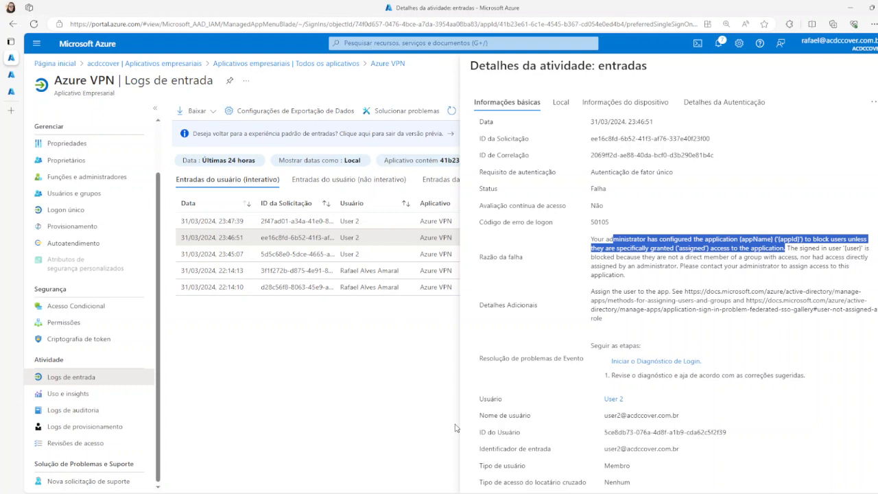
click(750, 290)
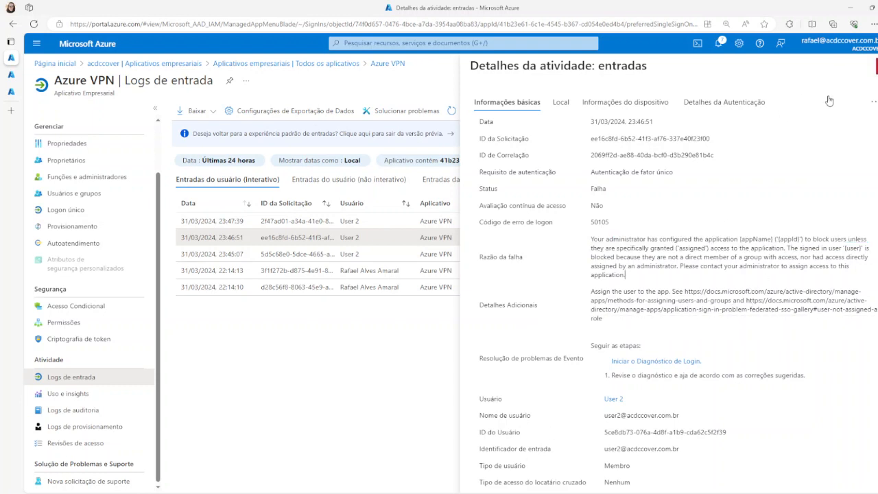
click(877, 66)
click(877, 81)
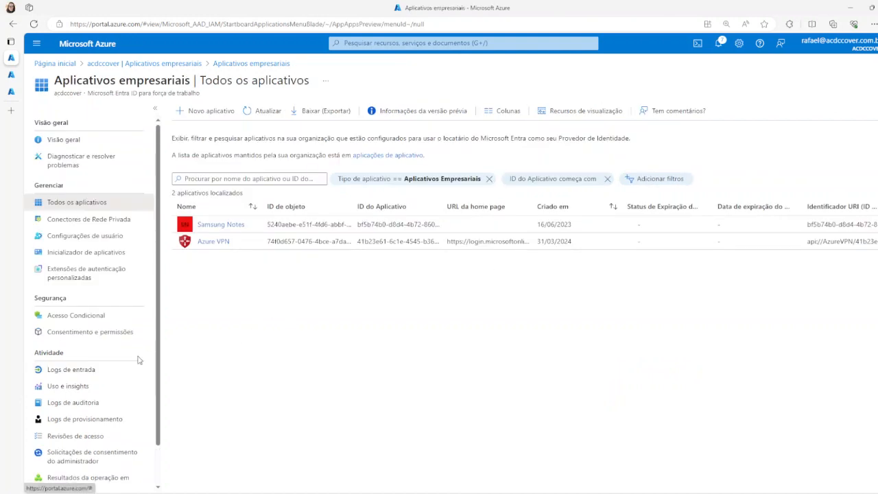
- Reopen the Azure VPN application's sign-in logs, reload the crashed page, and choose the acdccover work account to sign in
click(214, 242)
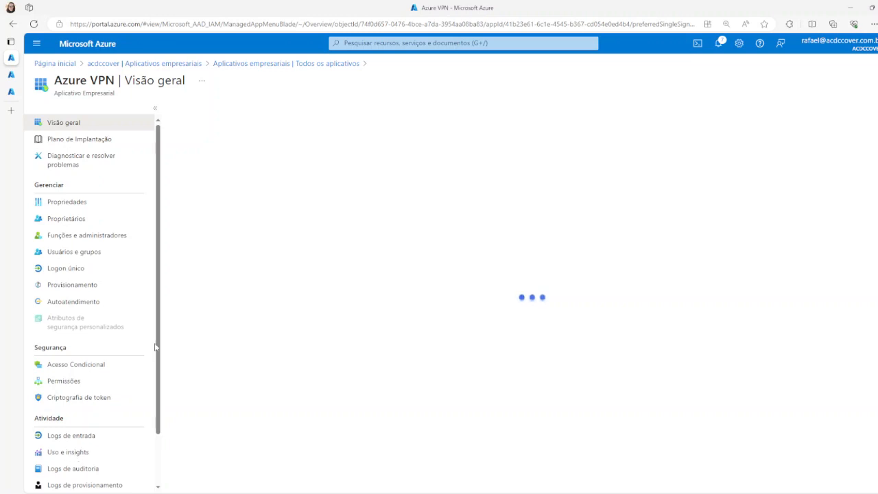
scroll(117, 357, down, 1)
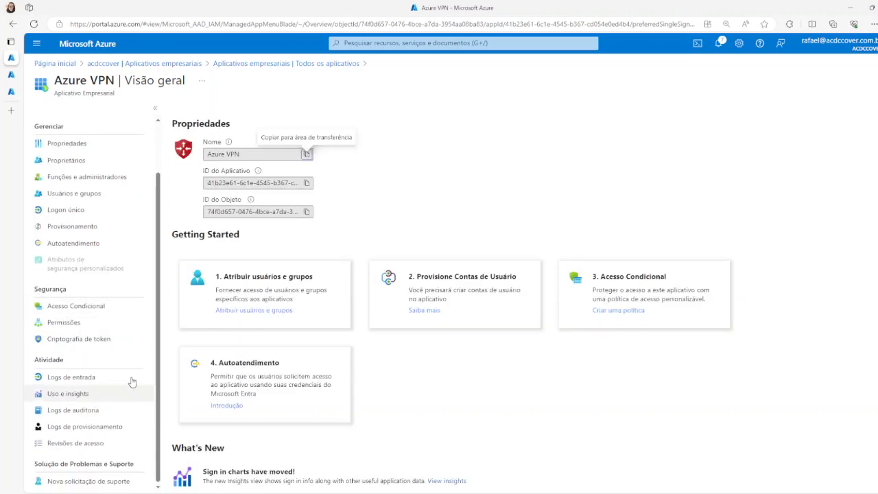
click(76, 395)
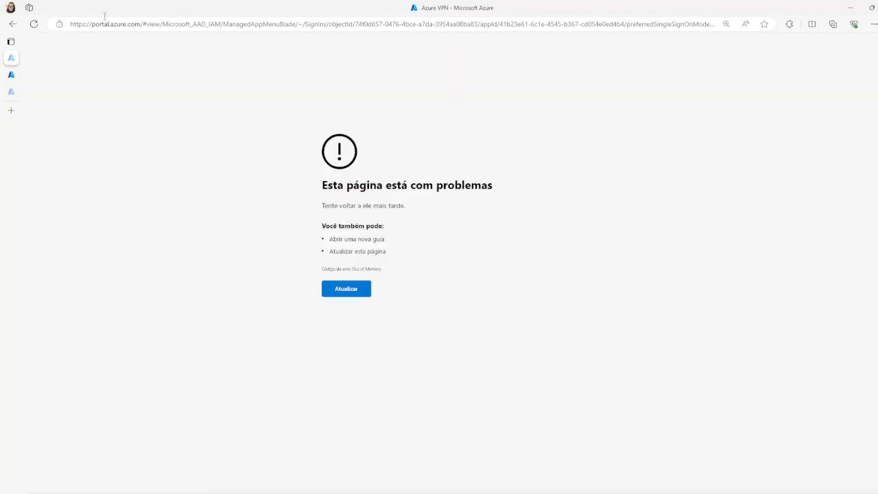
click(346, 288)
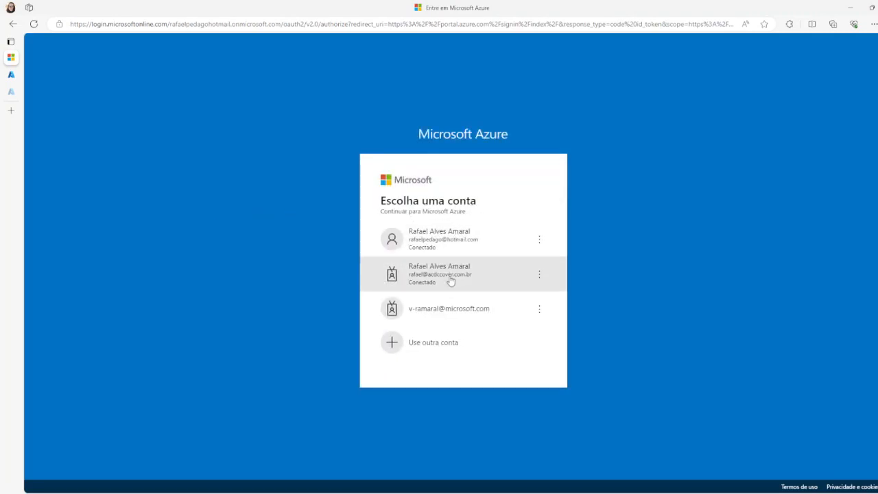
click(451, 281)
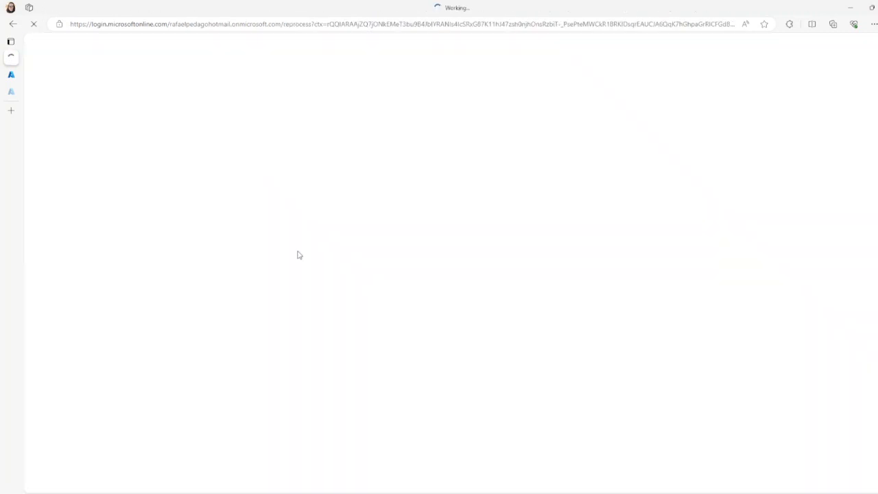